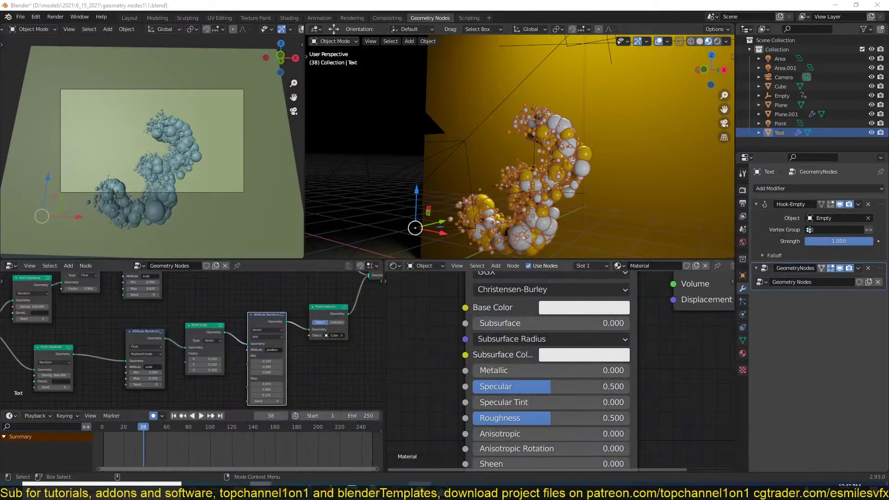
- Examine the reference render 1.png and play the finished bubble-number animation from the start, viewing it from different angles
left_click(441, 491)
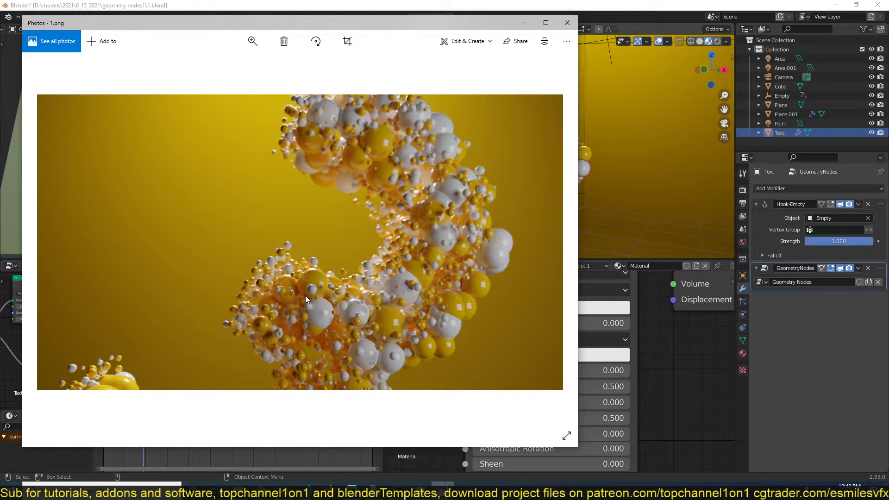
left_click(635, 174)
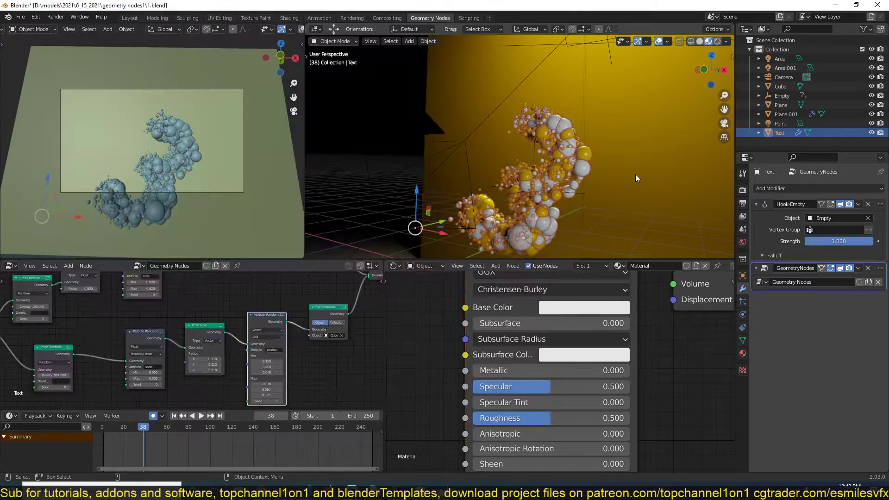
middle_click_drag(635, 174, 554, 187)
scroll(529, 184, "up", 2)
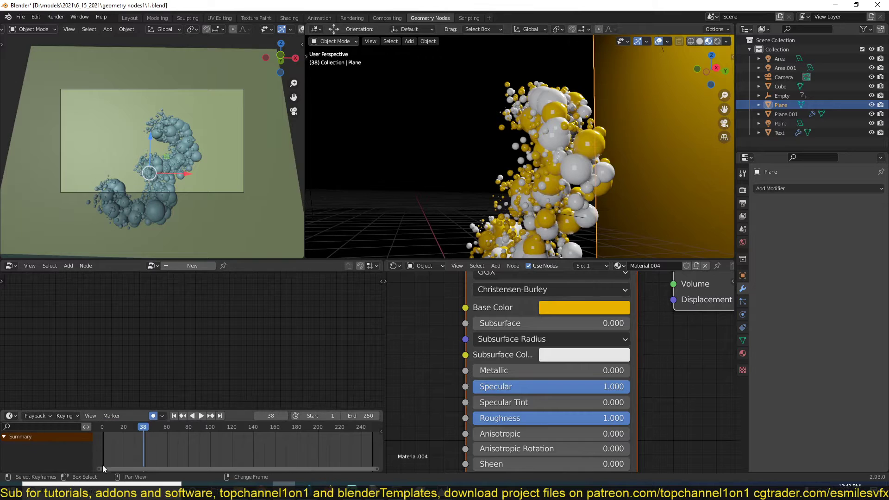
key("shift+Left")
middle_click_drag(407, 137, 463, 155)
key("space")
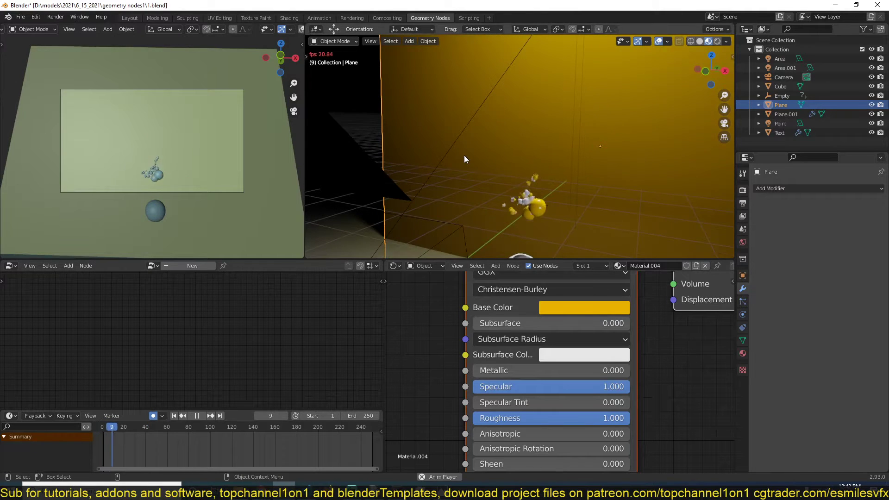
middle_click_drag(509, 177, 551, 162)
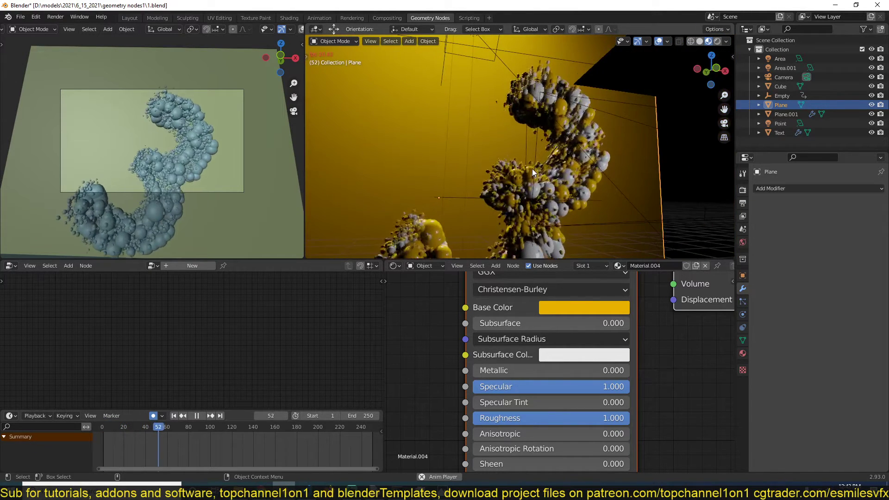
key("space")
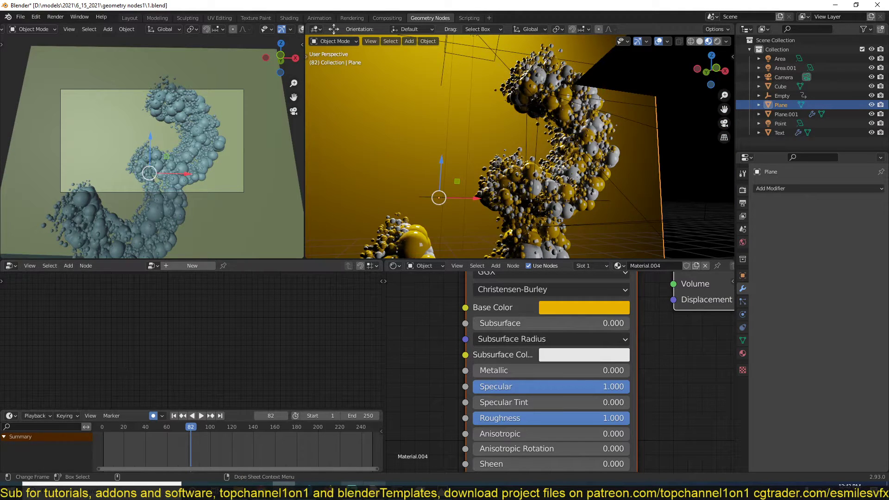
- Inspect the Text object's complete geometry node tree and highlight the nodes of its upper branch
left_click(352, 490)
left_click(352, 490)
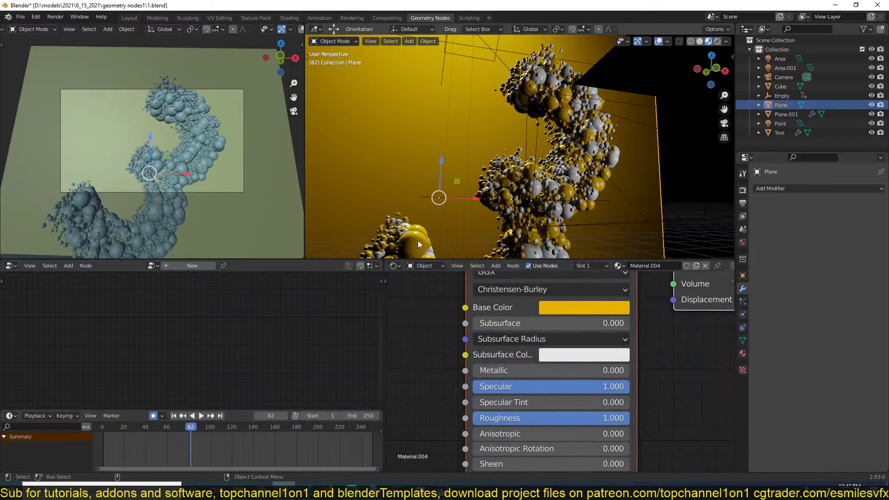
left_click(515, 201)
scroll(65, 382, "down", 5)
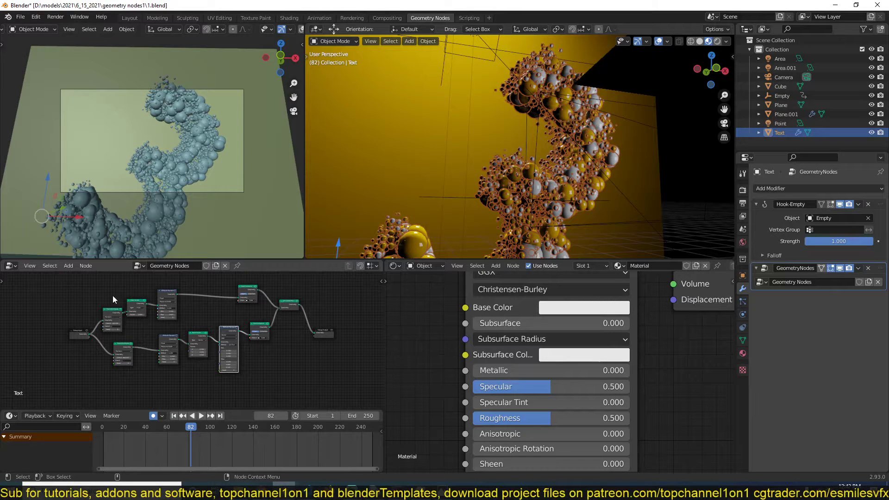
left_click_drag(101, 290, 258, 320)
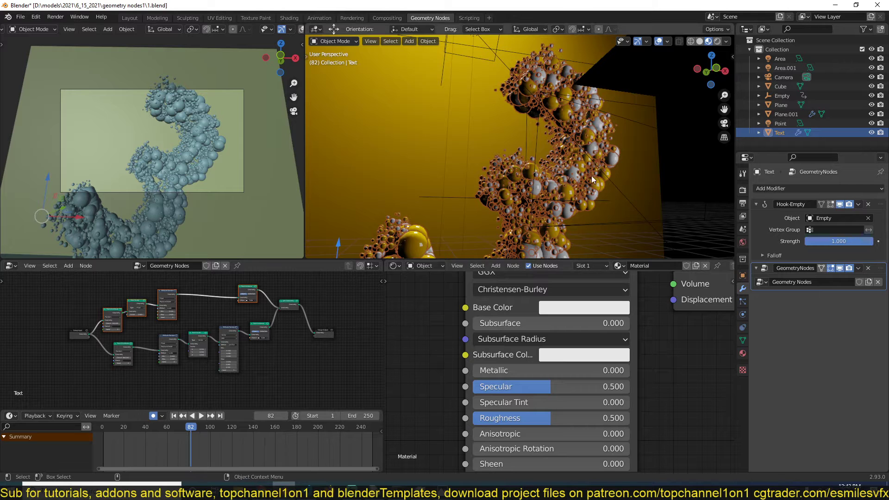
- Start a new file without saving the changes to 1.blend
left_click(404, 186)
key("ctrl+n")
left_click(409, 216)
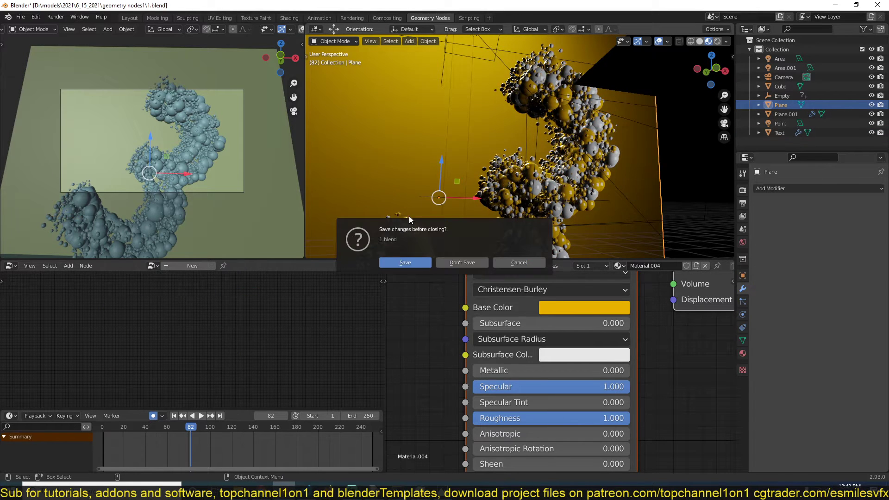
left_click(468, 263)
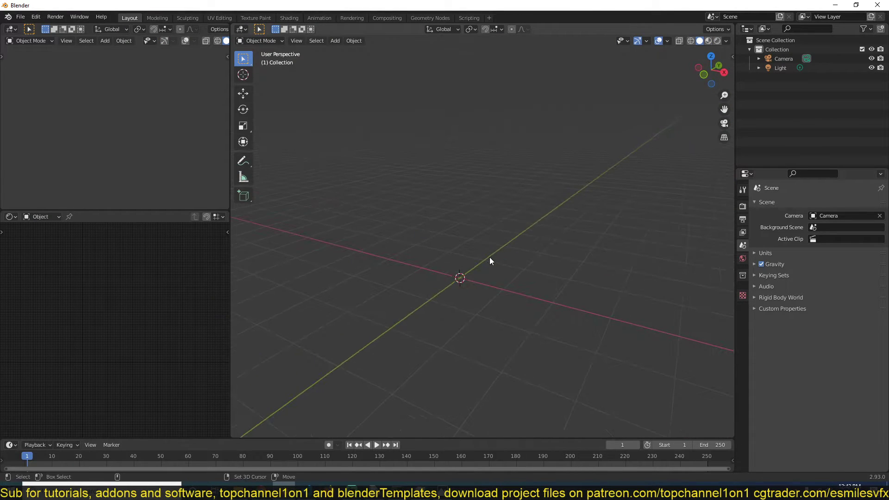
- Add a text object at the world origin and replace its content with 3
key("shift+a")
left_click(466, 295)
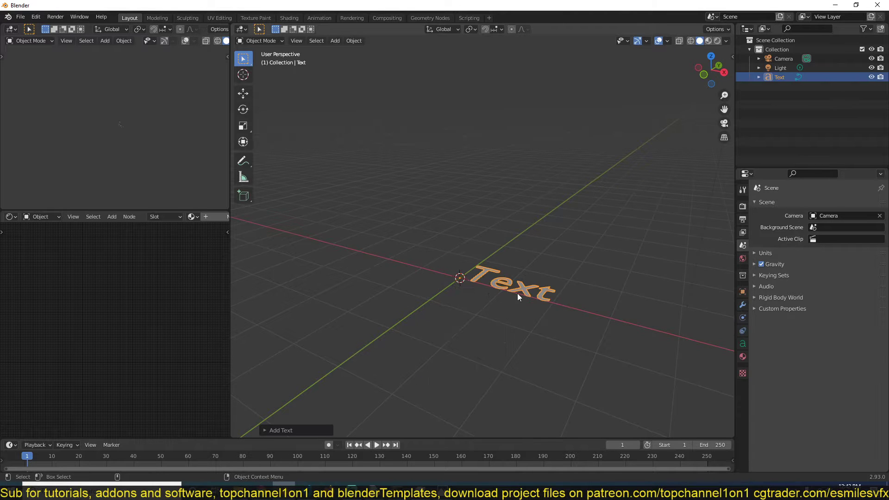
key("Tab")
key("ctrl+a")
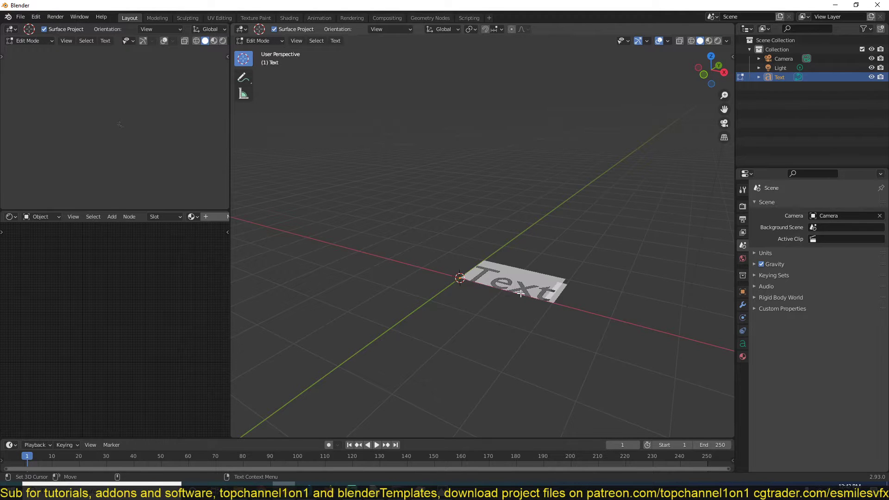
type("3")
key("Tab")
- Rotate the number 3 by 90 degrees about the X axis so it stands upright
type("r")
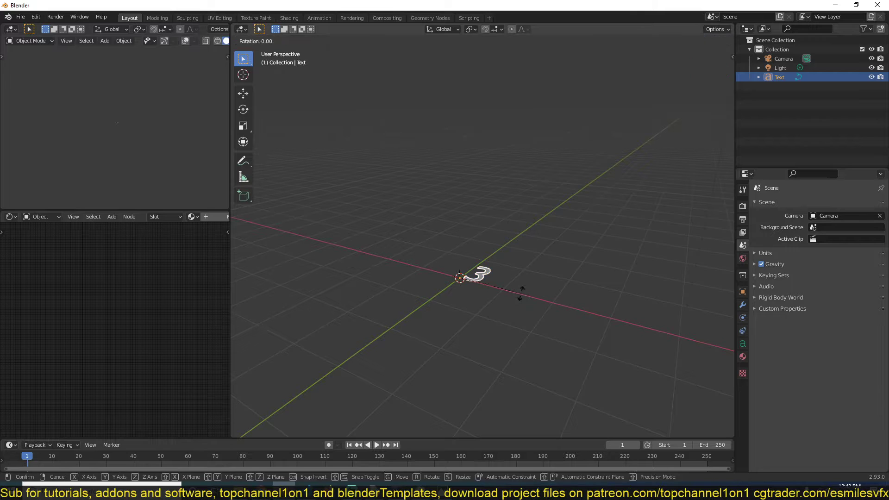
type("x90")
key("Return")
key("KP_Decimal")
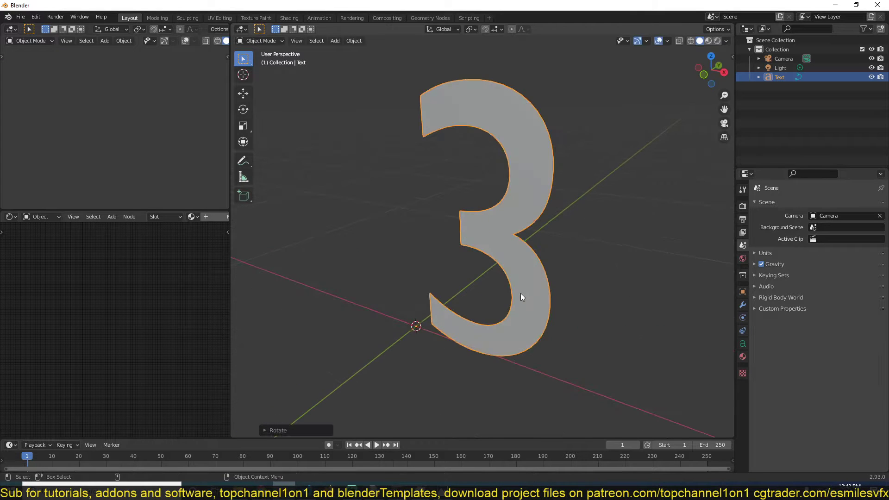
middle_click_drag(520, 292, 690, 276)
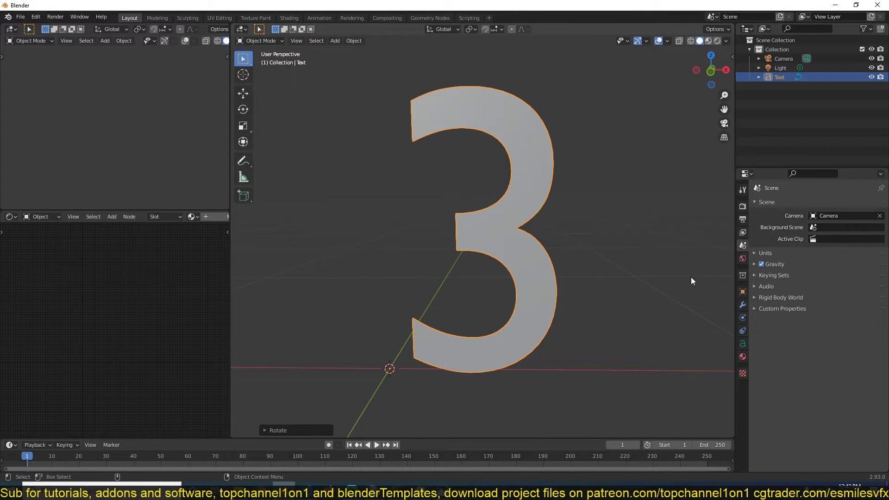
- Switch to the Geometry Nodes workspace and convert the number 3 text object to a mesh
left_click(742, 304)
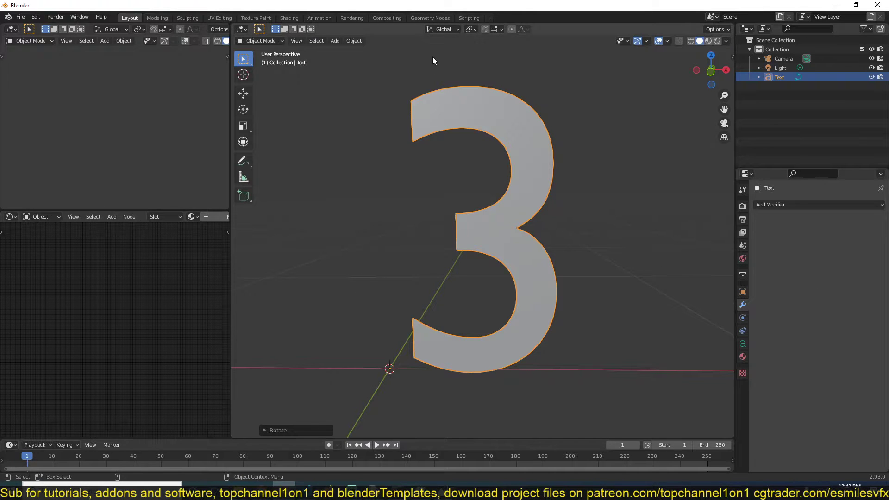
left_click(435, 18)
scroll(543, 140, "up", 4)
key("KP_Decimal")
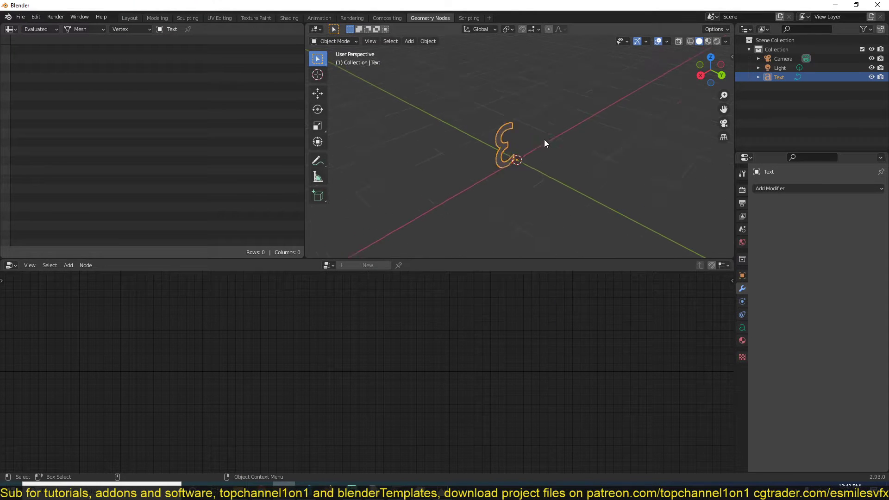
middle_click_drag(544, 141, 660, 131)
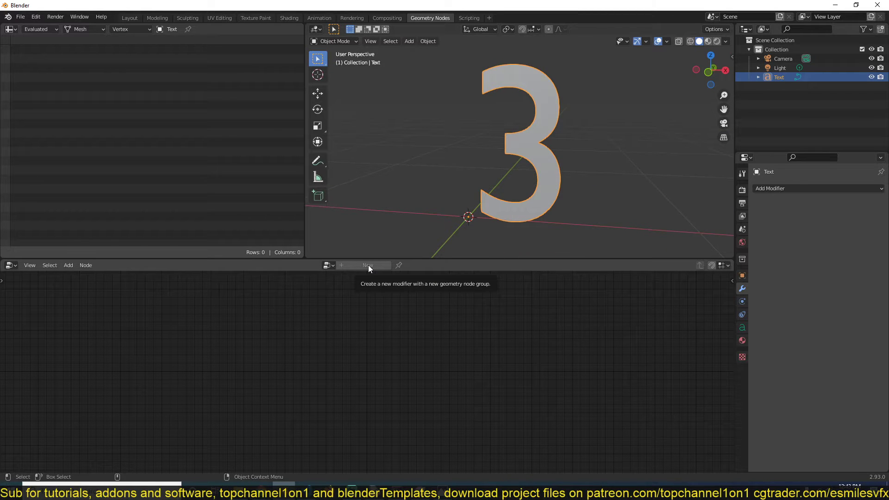
middle_click_drag(540, 145, 518, 151)
right_click(518, 146)
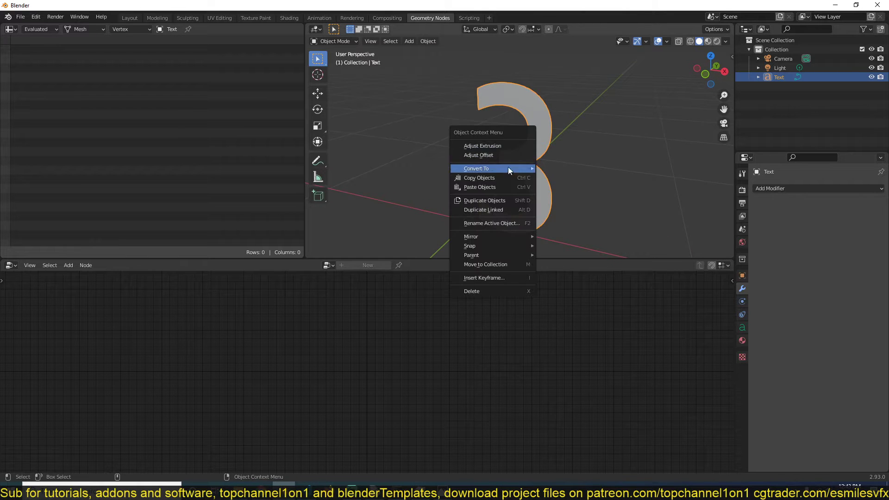
mouse_move(512, 169)
left_click(586, 178)
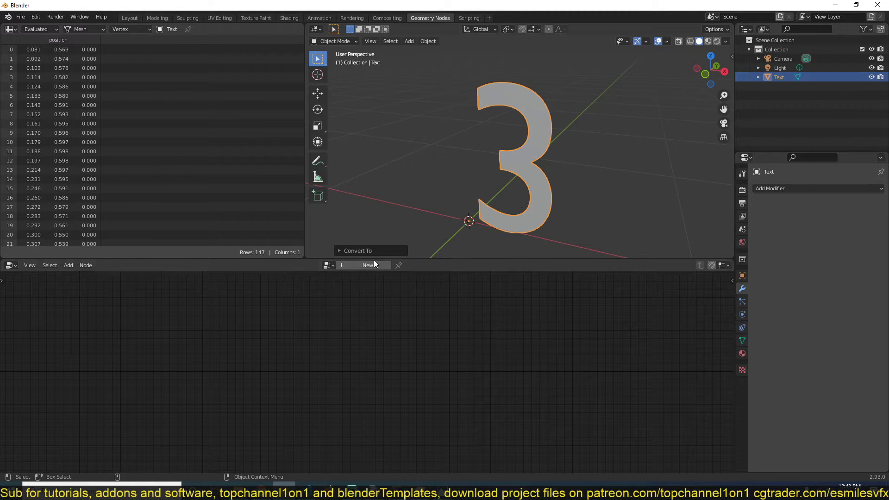
- Create a new geometry node group on the number mesh and move Group Input farther away from Group Output
left_click(362, 265)
middle_click_drag(328, 366, 380, 328)
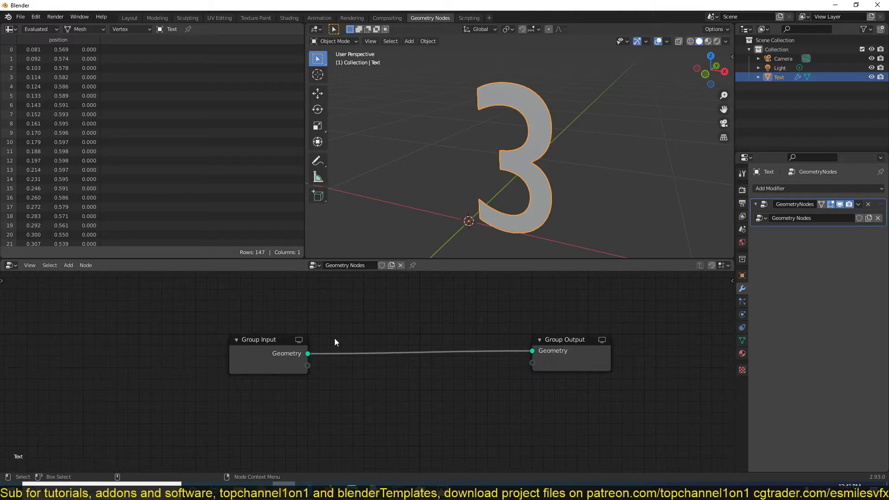
left_click_drag(238, 365, 102, 352)
middle_click_drag(494, 93, 487, 88)
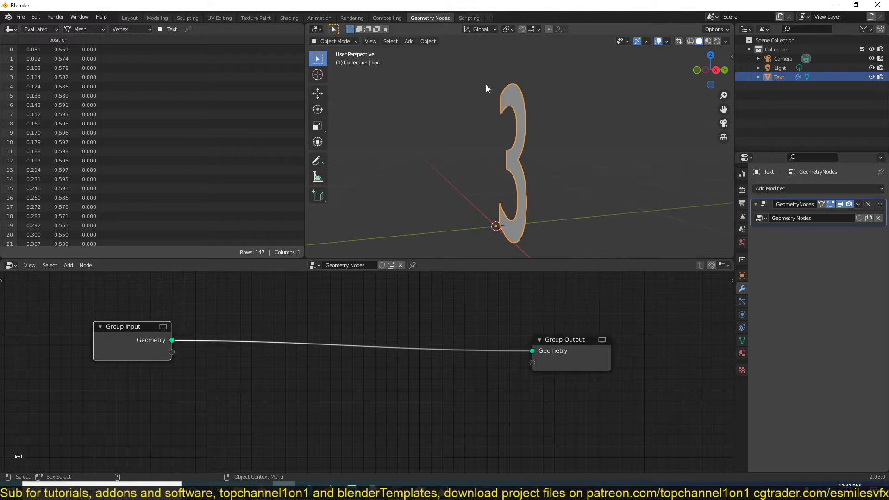
middle_click_drag(534, 144, 501, 118)
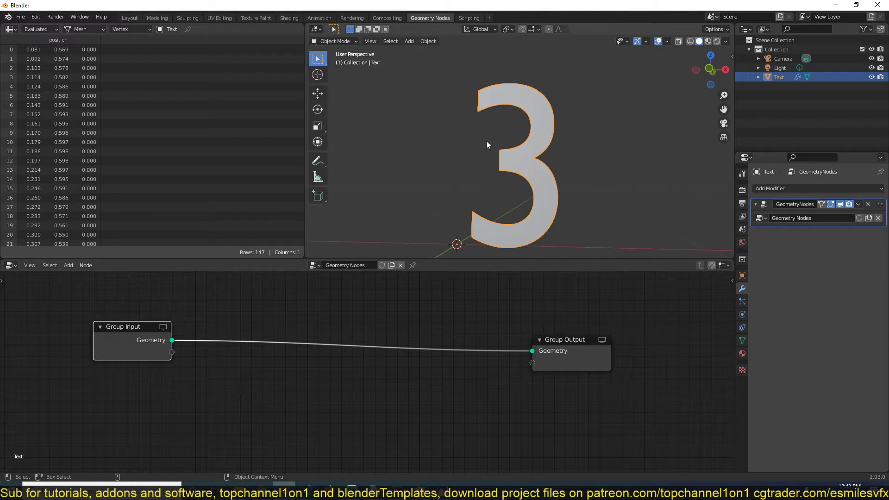
- Add a Point Instance node below the link between Group Input and Group Output
scroll(190, 342, "down", 1)
middle_click_drag(190, 330, 212, 322)
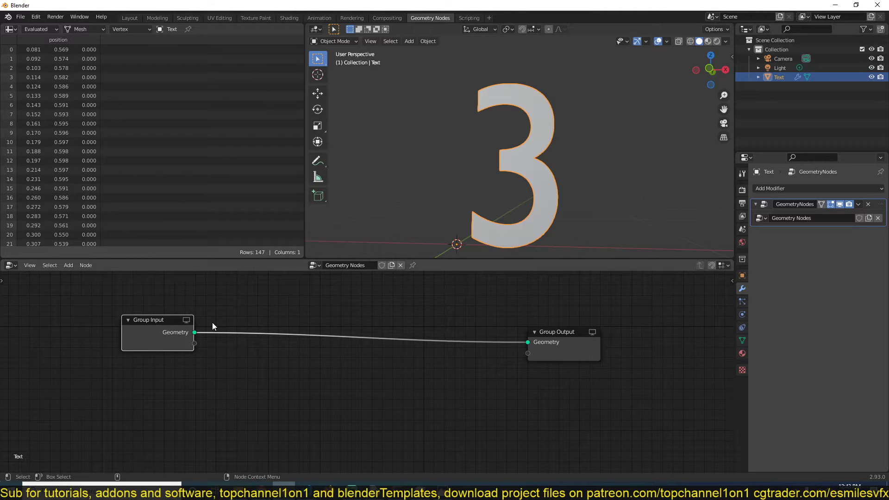
key("shift+a")
mouse_move(198, 390)
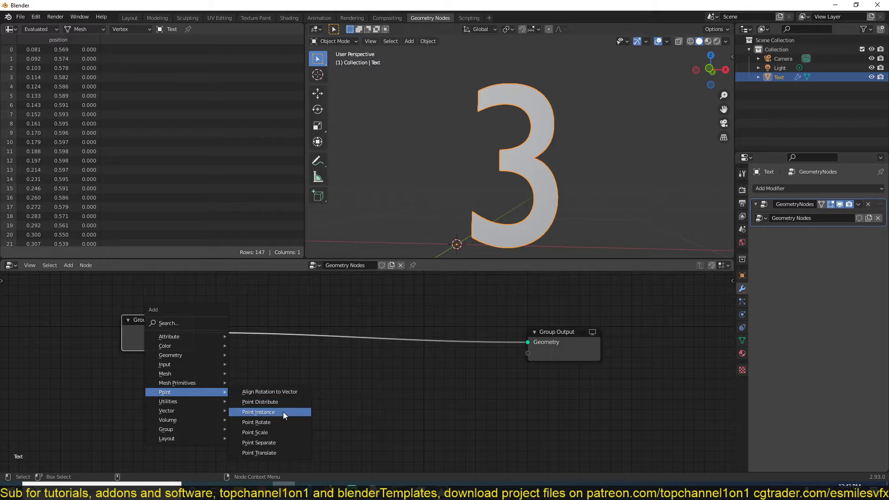
left_click(283, 412)
left_click(366, 381)
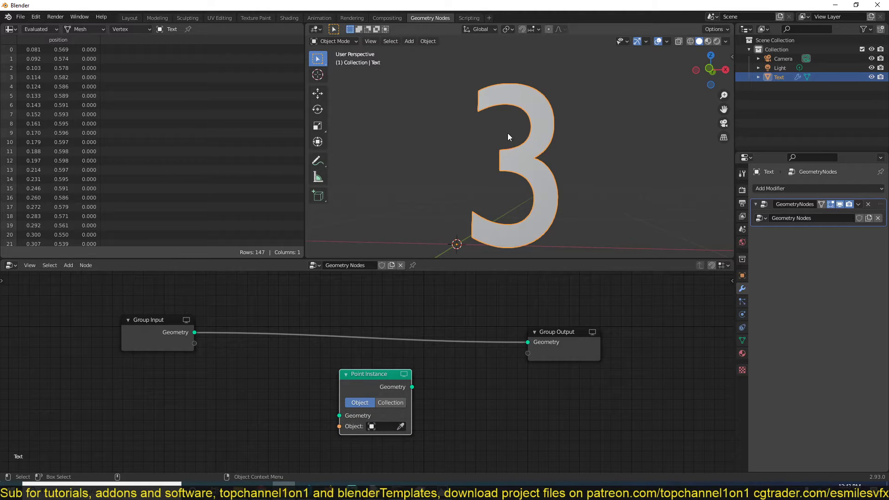
- Route the geometry from Group Input through Point Instance to Group Output, and place the node between them
middle_click_drag(110, 344, 146, 327)
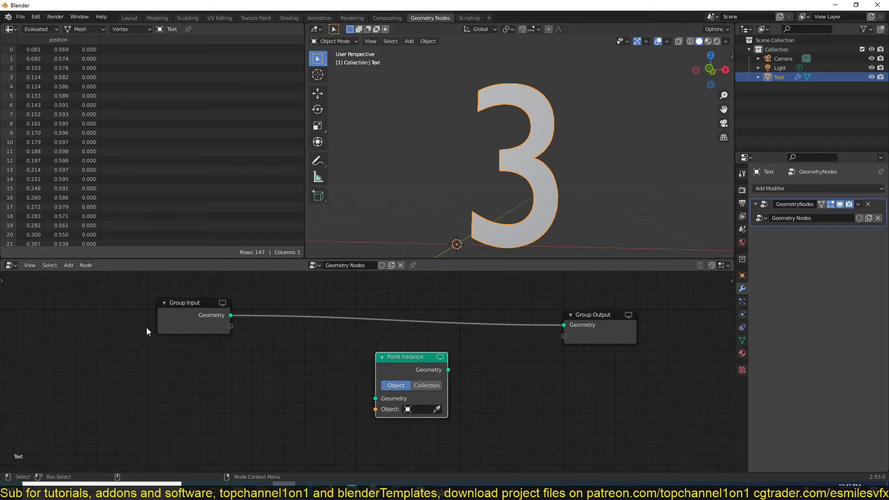
left_click_drag(162, 324, 90, 371)
left_click_drag(159, 363, 390, 392)
left_click_drag(452, 369, 575, 321)
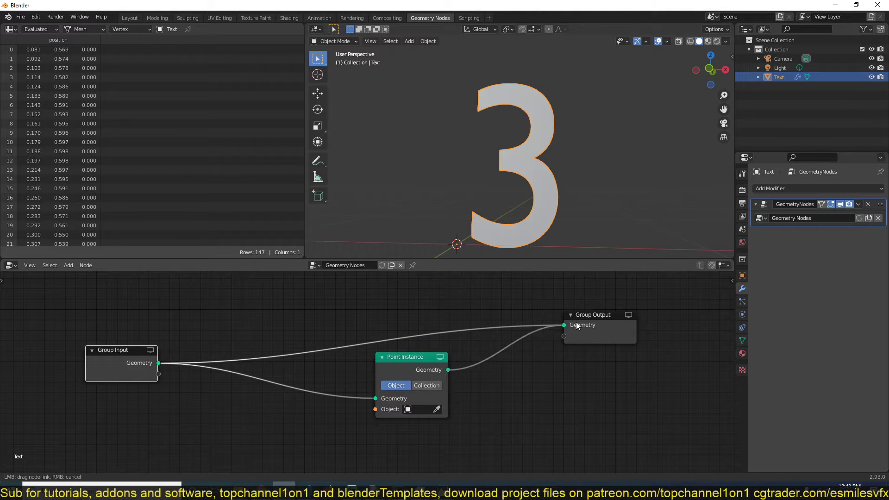
left_click_drag(423, 360, 395, 334)
- Add a cube with a level 2 Subdivision modifier and scale it down to a small ball
middle_click_drag(493, 113, 434, 162)
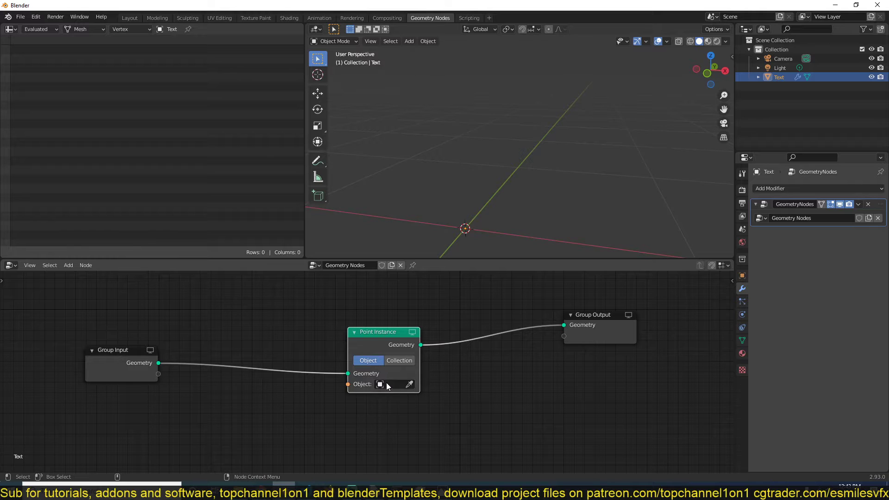
middle_click_drag(544, 209, 528, 176)
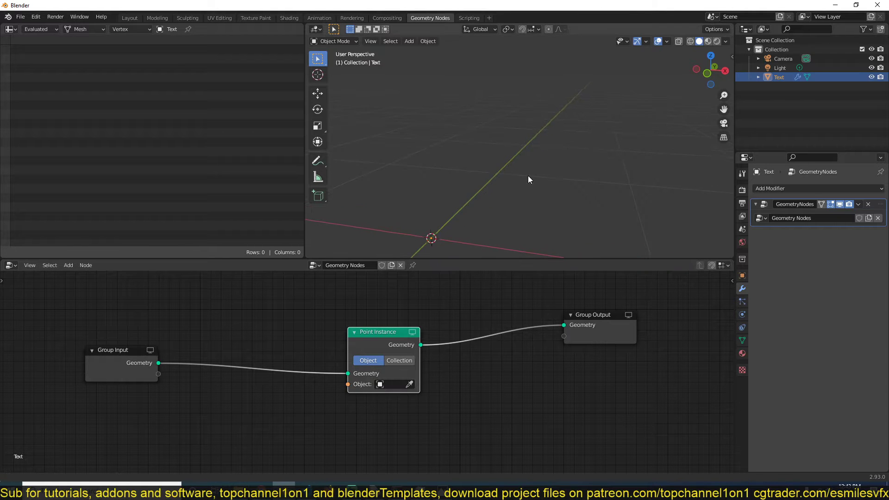
key("shift+a")
mouse_move(528, 176)
left_click(568, 184)
key("ctrl+2")
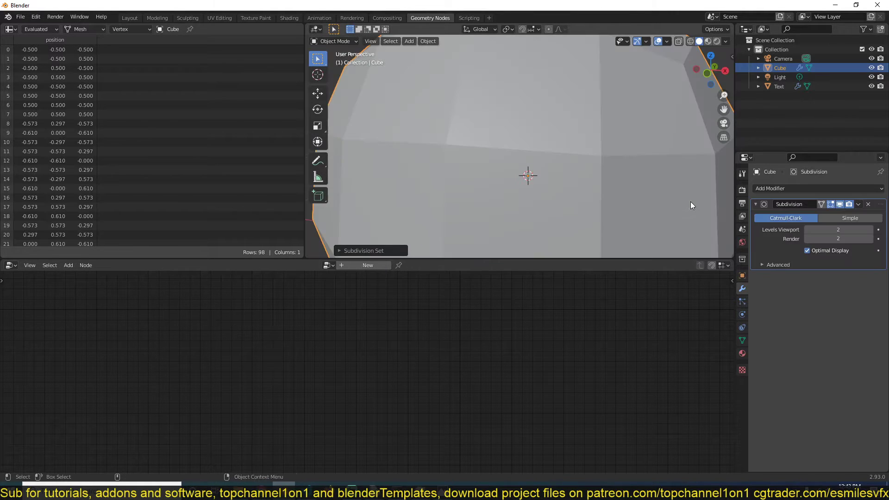
key("s")
left_click(556, 185)
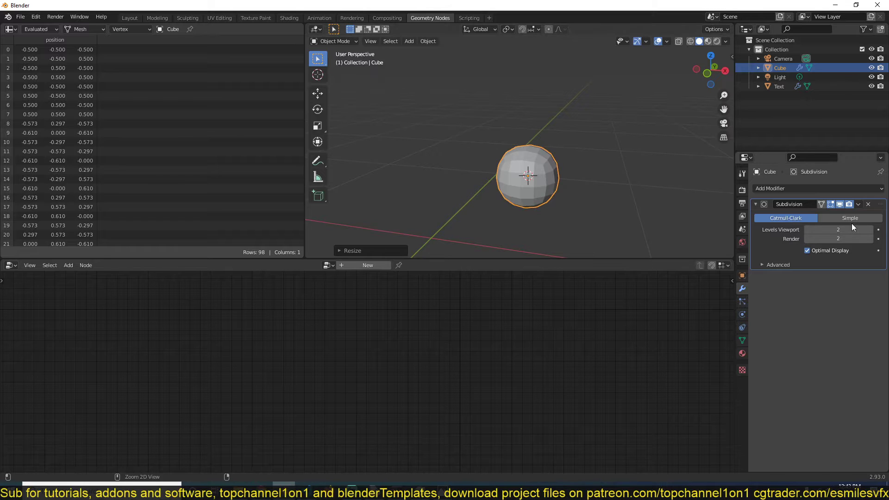
- Apply the cube's Subdivision modifier and shade the resulting ball smooth
key("ctrl+a")
right_click(532, 173)
left_click(530, 152)
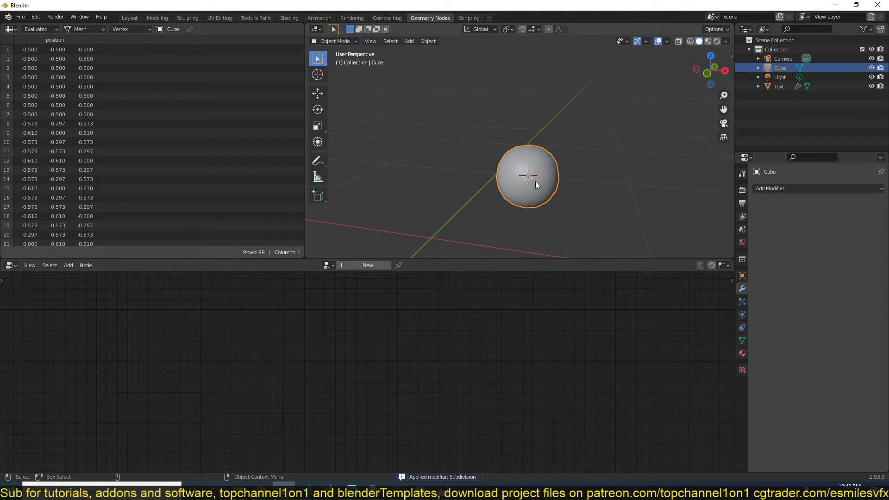
- Set the Cube ball as the instanced object in the Text object's Point Instance node
left_click(780, 85)
left_click(409, 384)
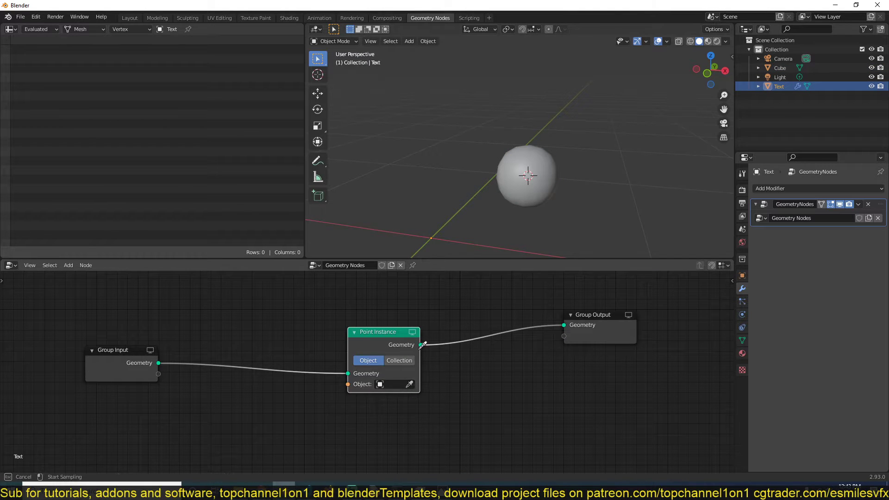
left_click(525, 216)
middle_click_drag(525, 216, 505, 213)
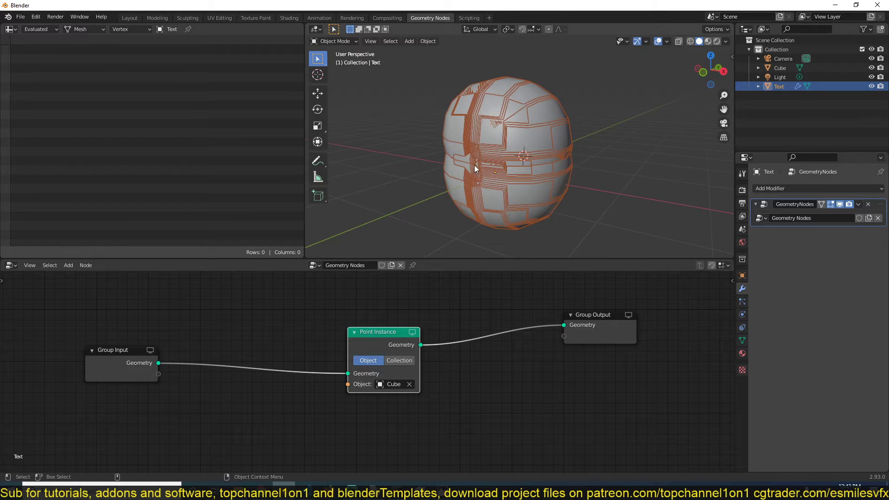
- Move the Cube ball clear of the number and apply its scale
left_click(780, 67)
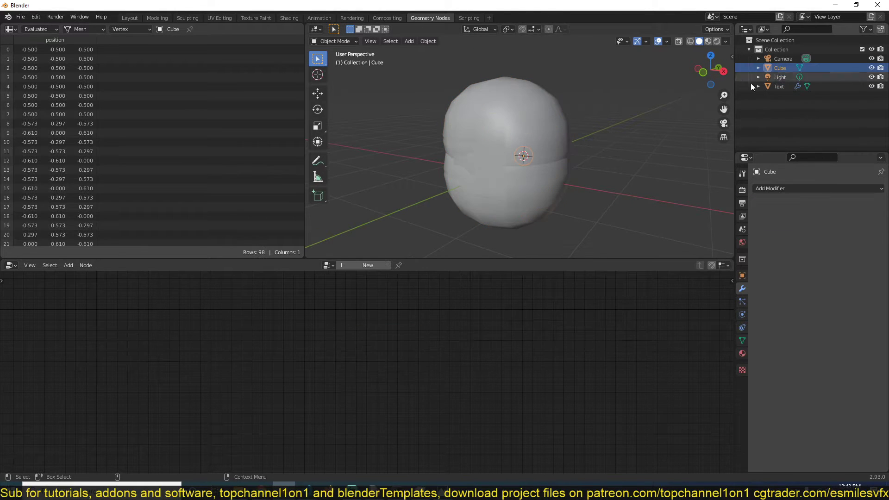
key("g")
left_click(573, 199)
key("s")
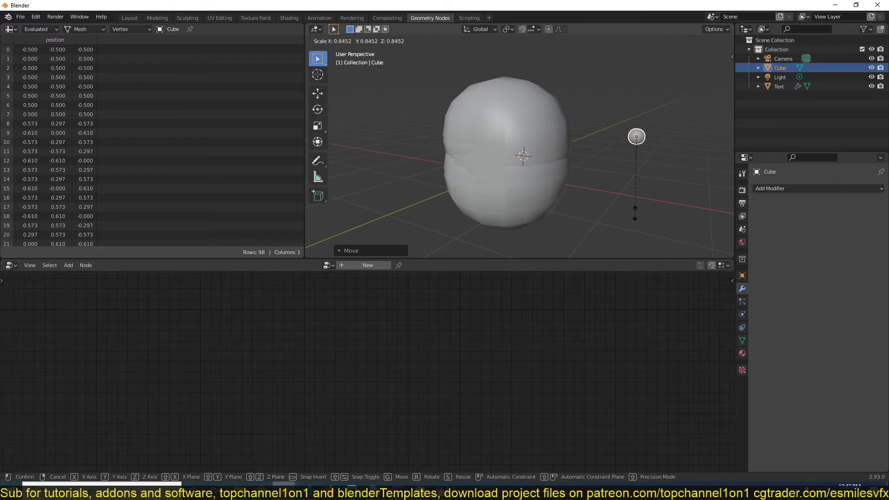
left_click(636, 226)
key("ctrl+a")
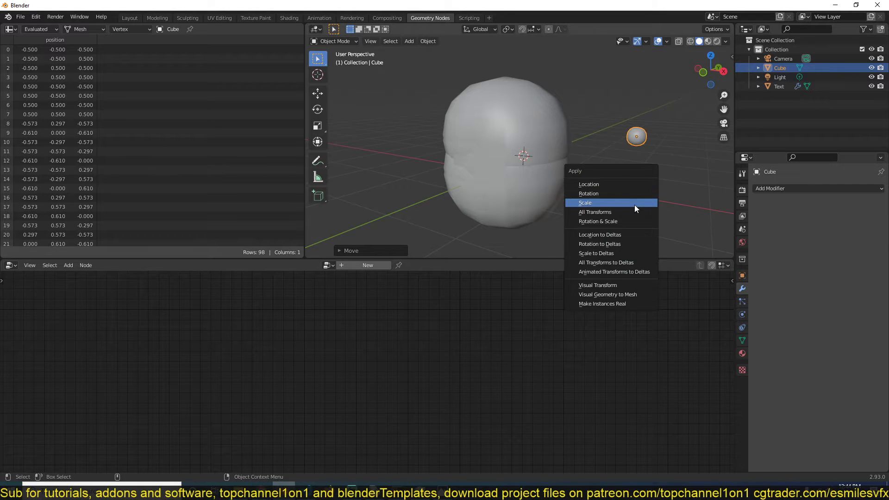
left_click(634, 205)
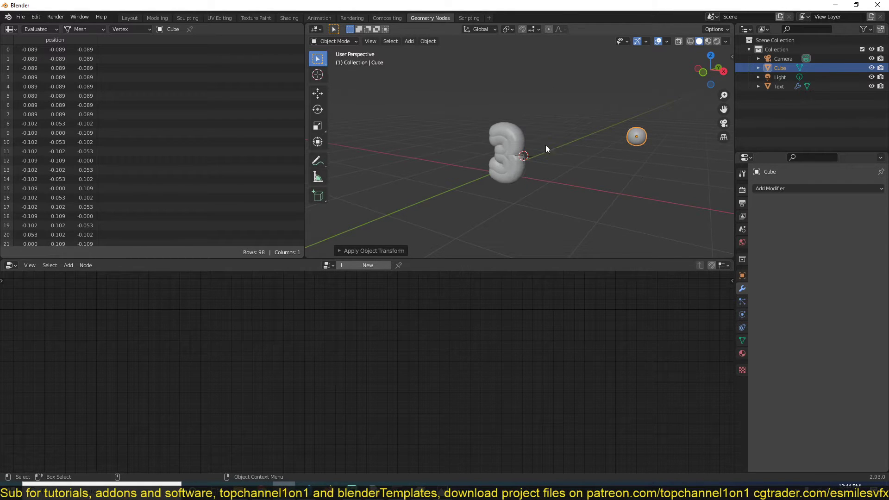
- Scale the ball's mesh down to about 0.31 in Edit Mode and return to Object Mode
scroll(512, 146, "up", 3)
key("Tab")
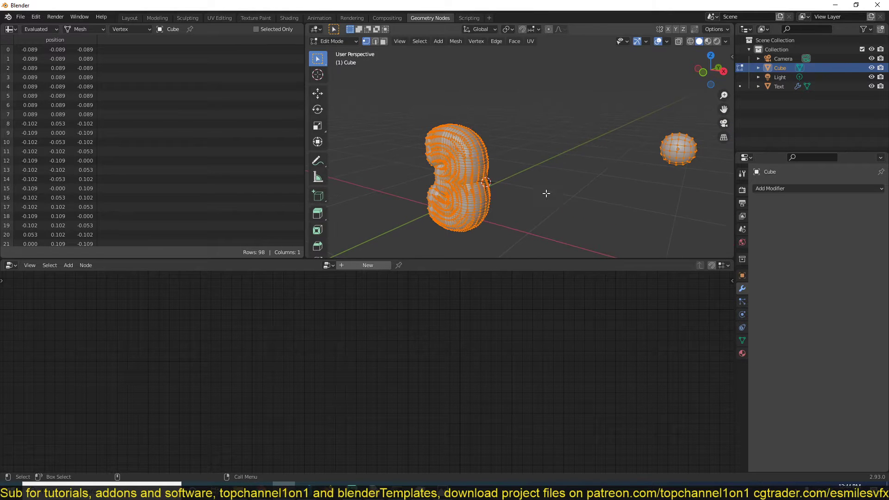
key("s")
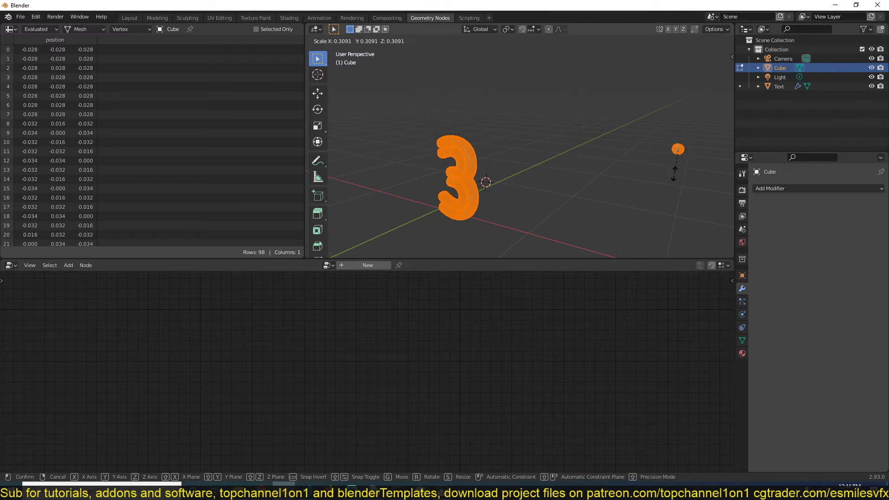
left_click(674, 173)
key("Tab")
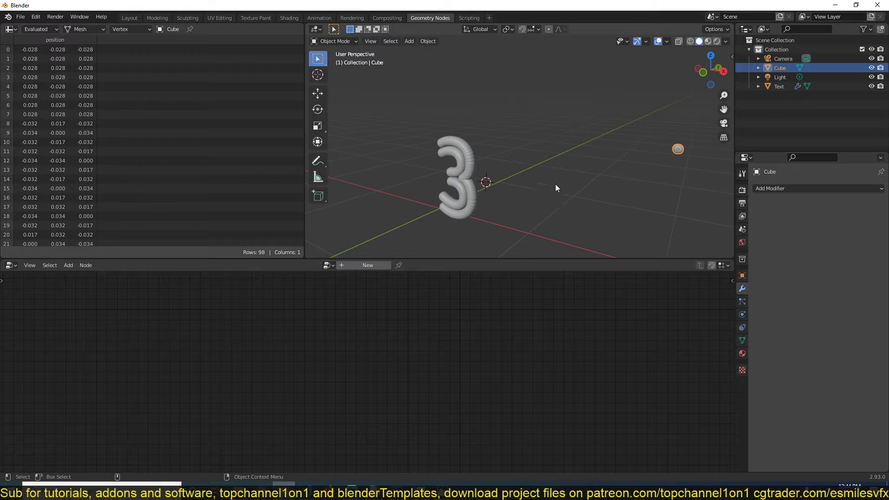
key("s")
right_click(684, 165)
- Insert a Point Scale node between Group Input and Point Instance on the Text object, with a factor of 0.7 on X, Y and Z
left_click(469, 175)
scroll(470, 187, "up", 4)
middle_click_drag(470, 187, 524, 154, "shift")
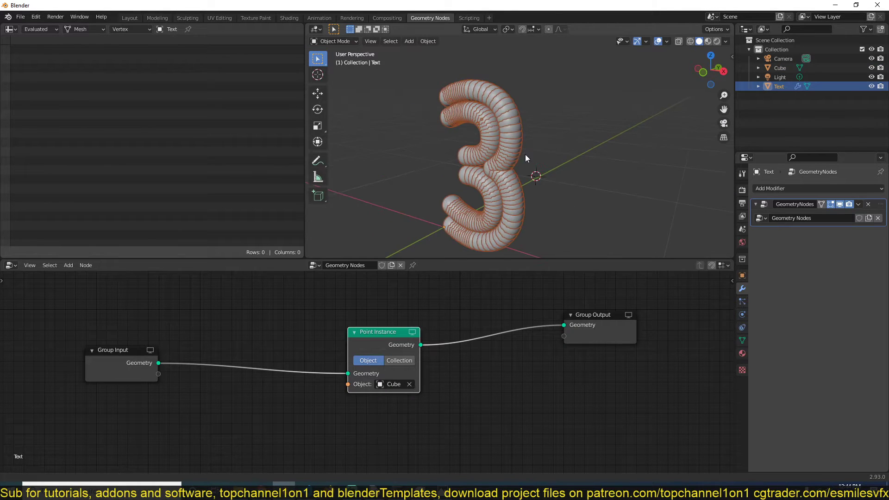
middle_click_drag(224, 353, 256, 341)
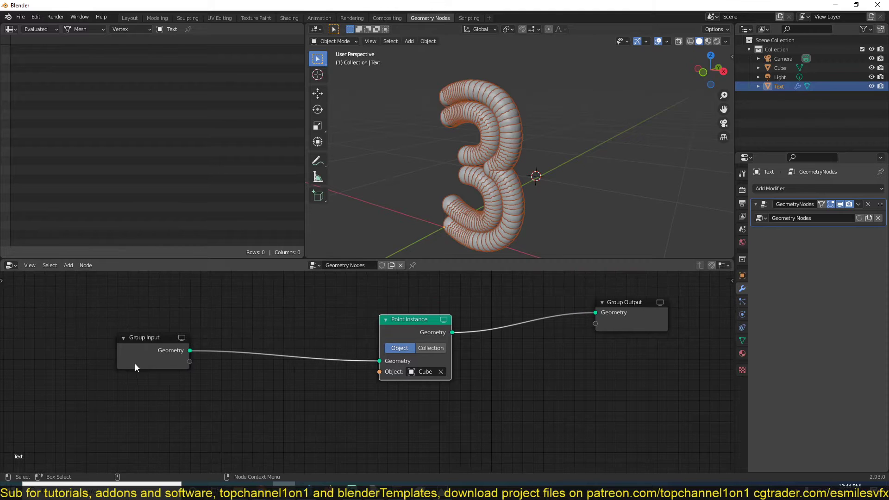
left_click_drag(135, 363, 88, 358)
key("shift+a")
mouse_move(190, 369)
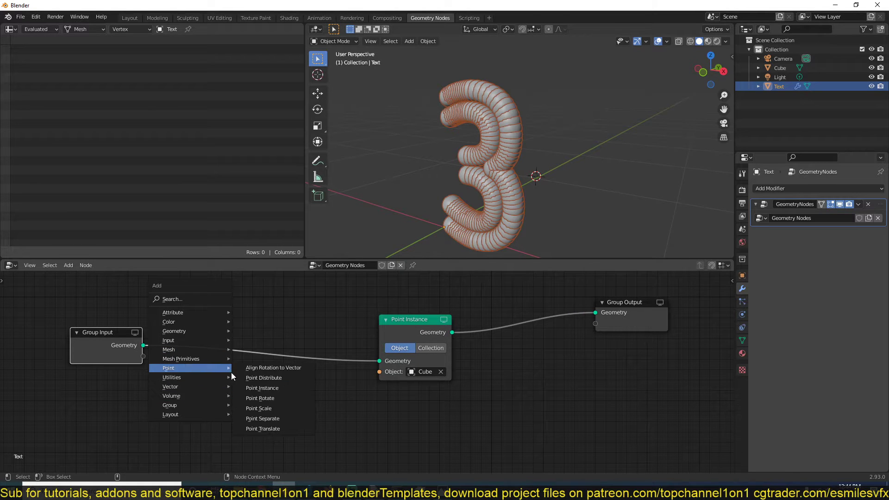
left_click(269, 409)
left_click(266, 380)
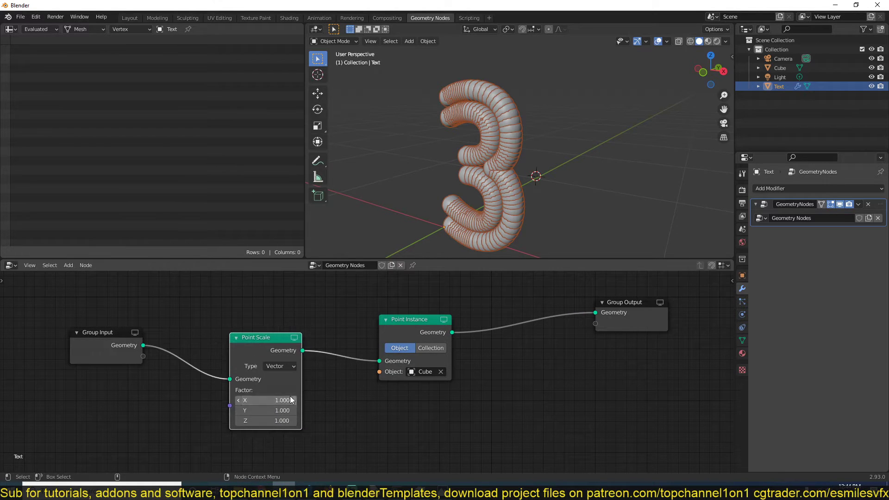
mouse_move(266, 400)
left_mouse_down()
mouse_move(310, 421)
mouse_move(245, 421)
mouse_move(276, 421)
mouse_move(264, 400)
mouse_move(250, 400)
mouse_move(257, 400)
left_mouse_up()
- Examine the spheres along the number up close and compare them with its mesh vertices in Edit Mode
middle_click_drag(493, 177, 513, 168)
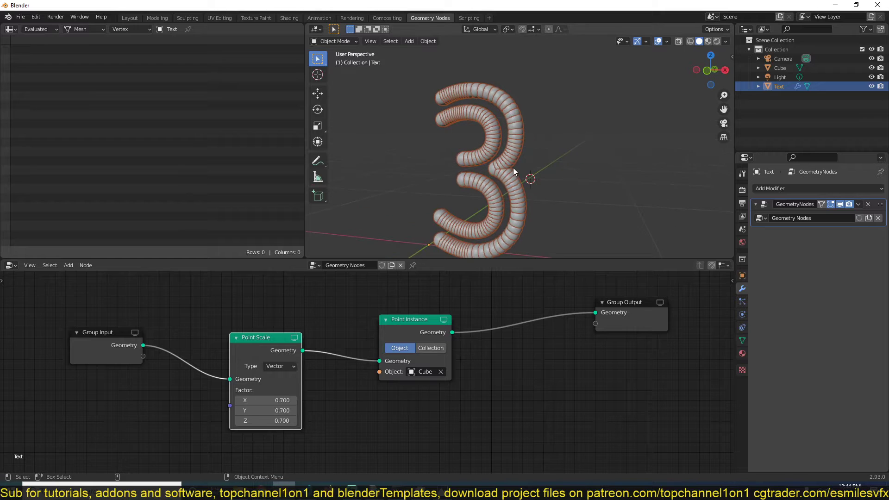
scroll(549, 182, "up", 2)
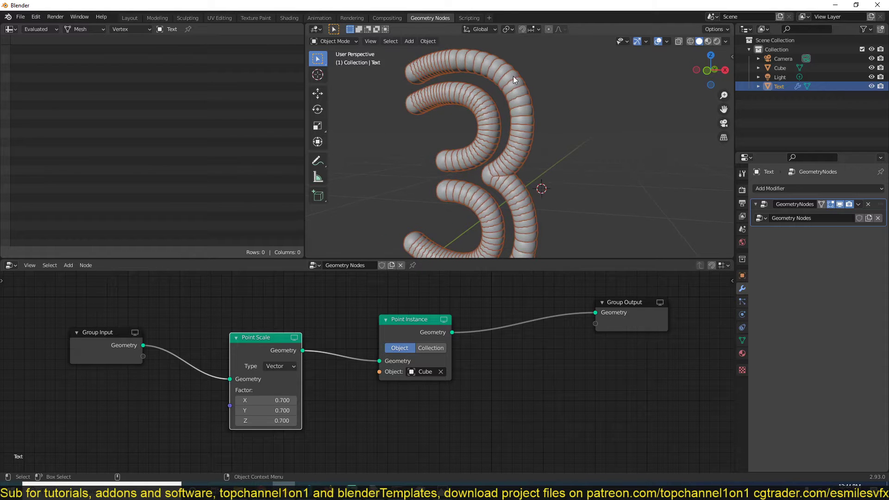
scroll(491, 168, "up", 2)
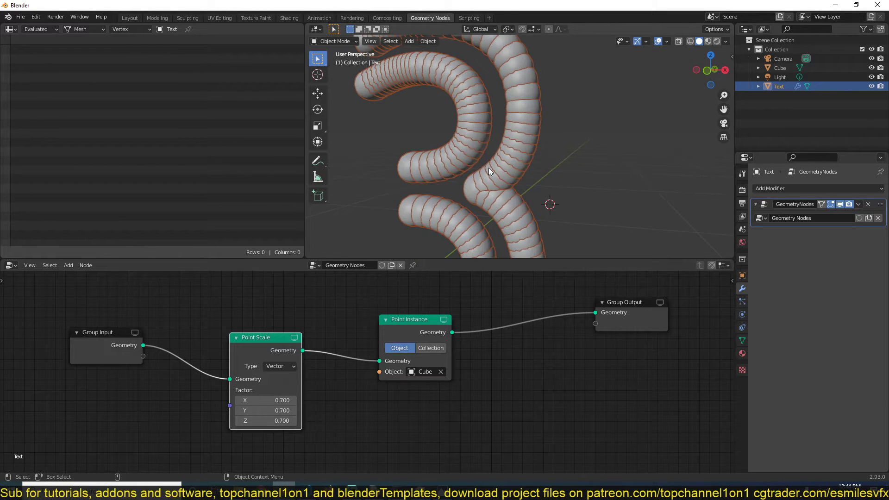
scroll(494, 147, "down", 2)
key("Tab")
key("a")
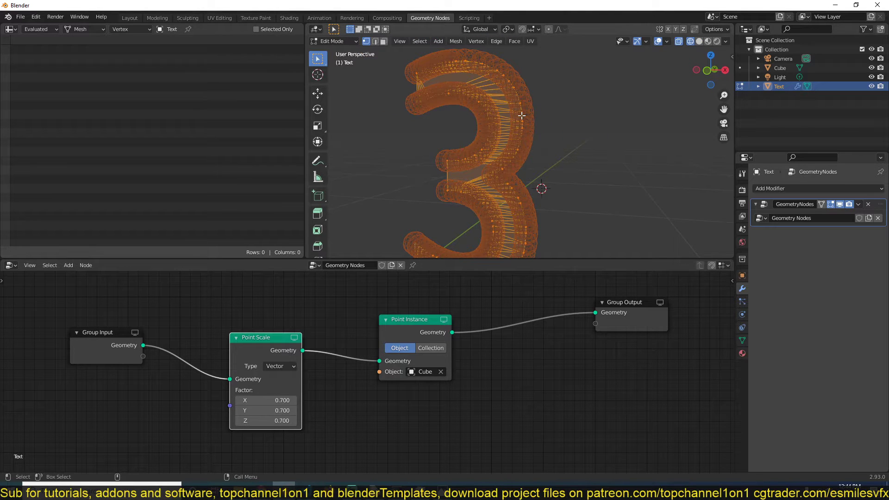
key("Tab")
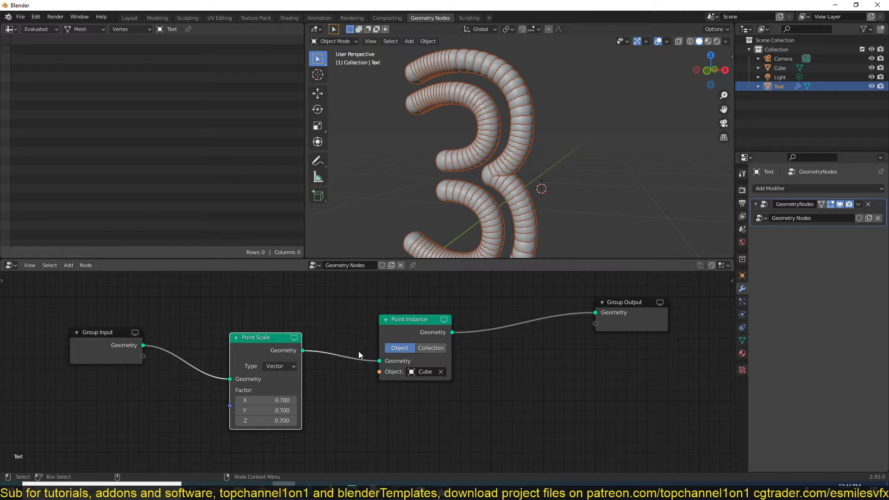
- Move the Point Scale node closer to Group Input to make room before Point Instance
middle_click_drag(356, 351, 365, 349)
left_click_drag(290, 350, 271, 349)
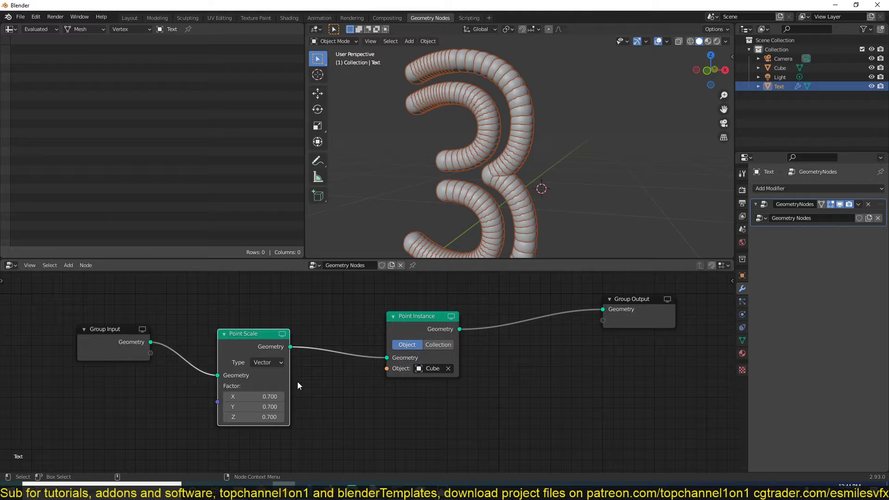
middle_click_drag(276, 369, 285, 369)
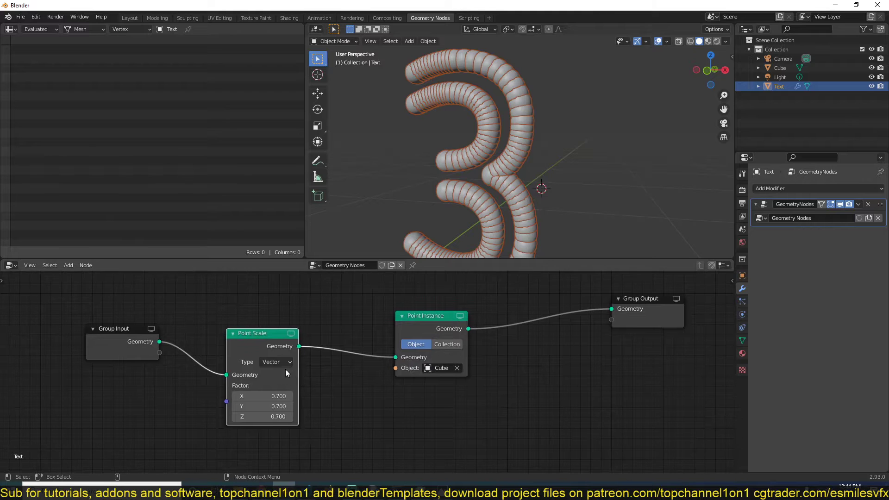
left_click_drag(285, 369, 233, 344)
key("shift+a")
mouse_move(296, 330)
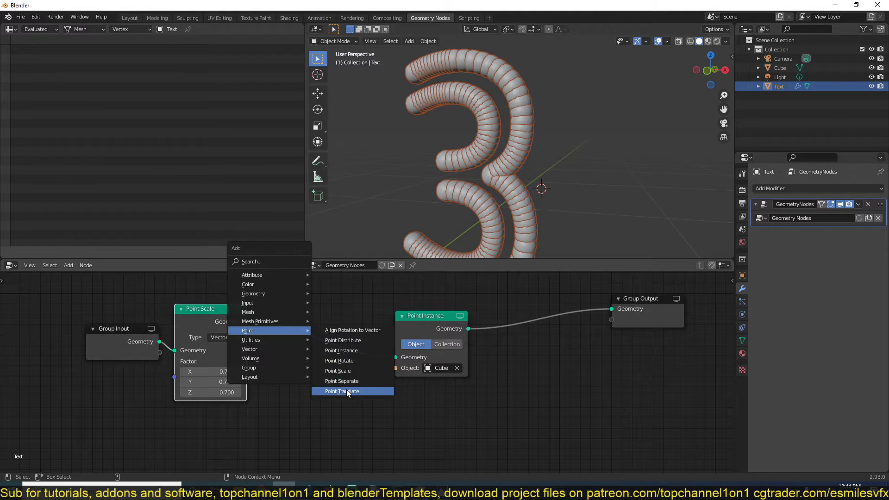
left_click(343, 370)
left_click(296, 407)
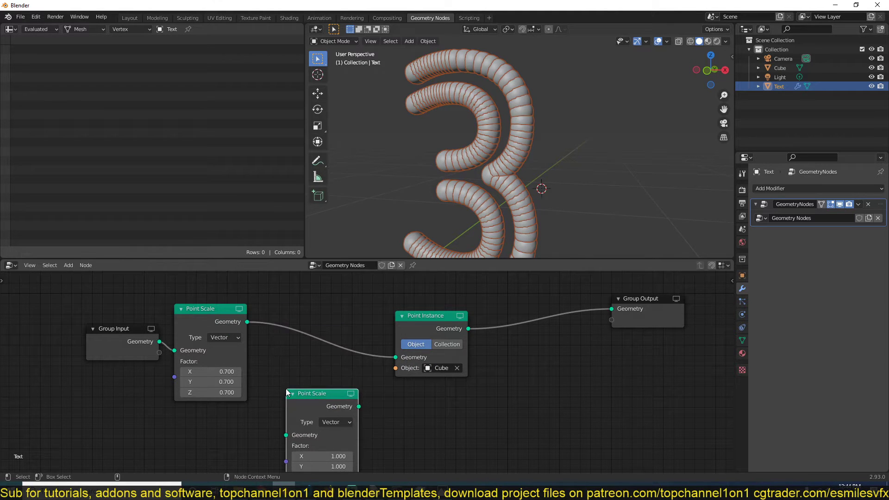
key("x")
- Insert an Attribute Randomize node between Point Scale and Point Instance
key("shift+a")
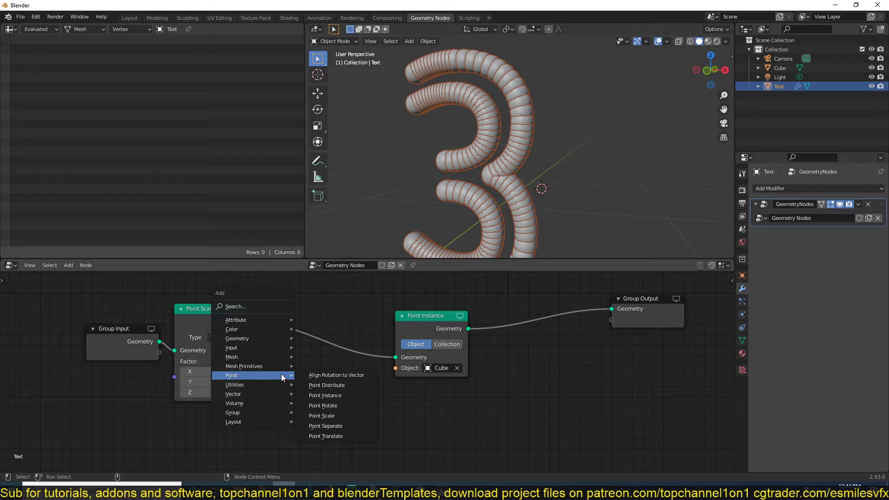
mouse_move(257, 318)
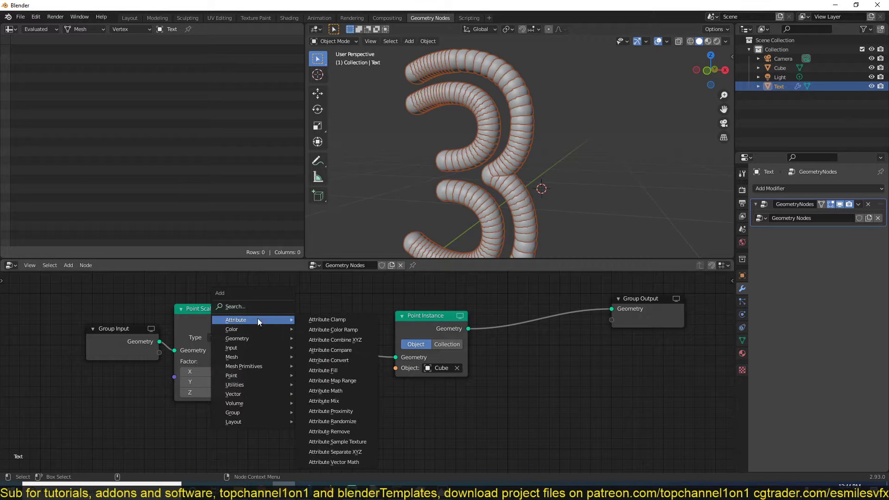
left_click(346, 422)
left_click(282, 304)
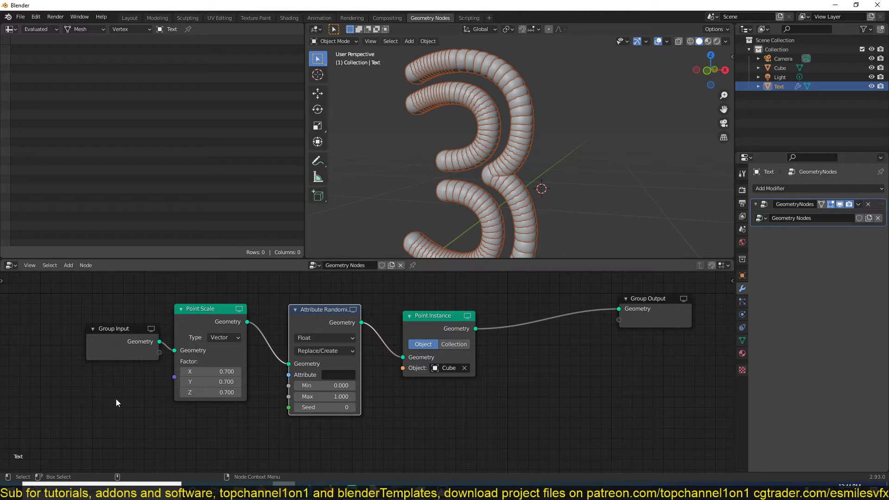
- Display the Group Input node's geometry data in the spreadsheet to check the available attributes
middle_click_drag(115, 399, 178, 387)
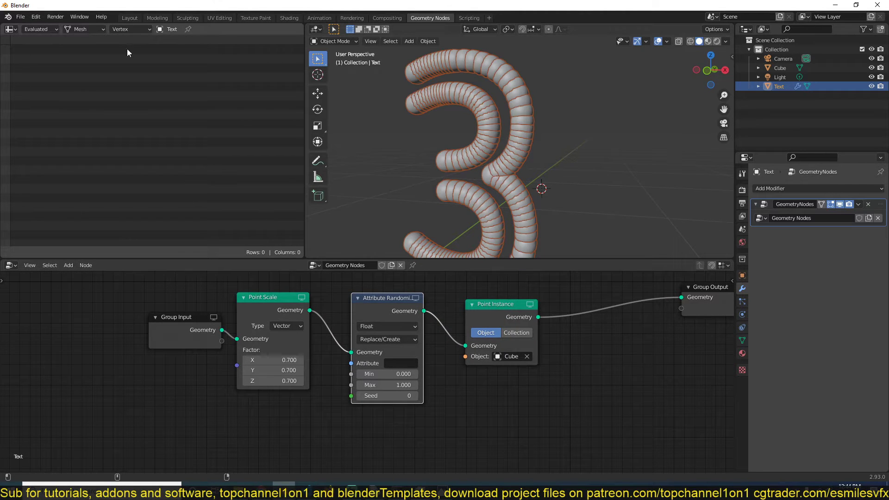
left_click(290, 298)
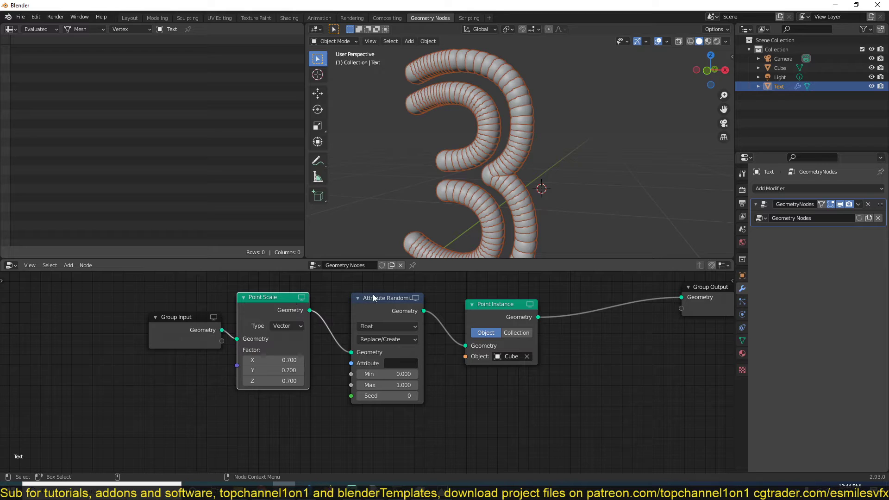
left_click(211, 318)
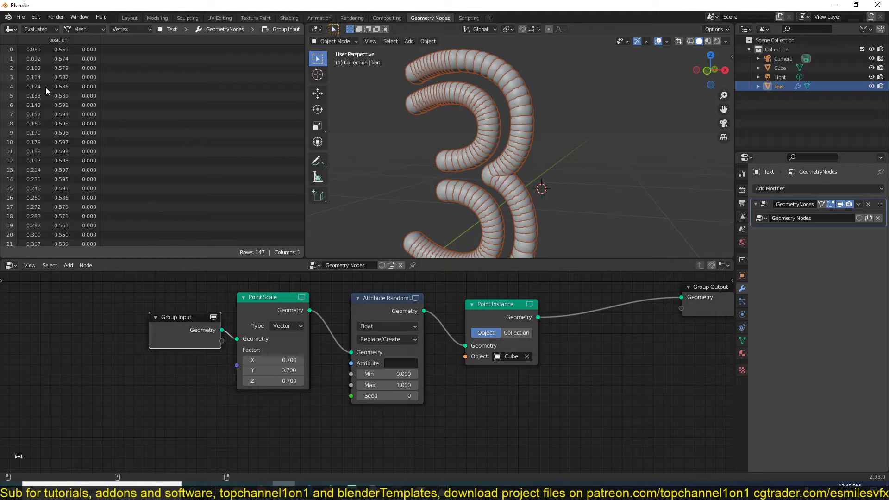
- Set the attribute of the Attribute Randomize node to position
middle_click_drag(384, 319, 329, 322)
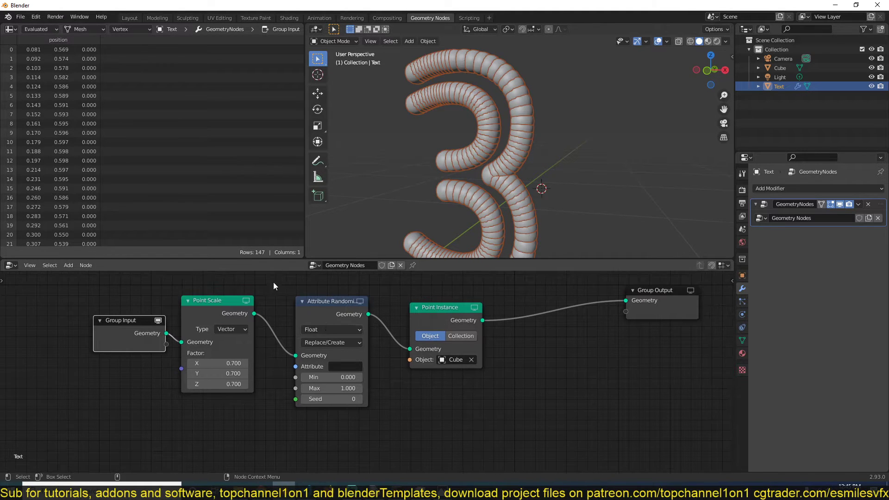
left_click(345, 366)
left_click(422, 396)
left_click(340, 366)
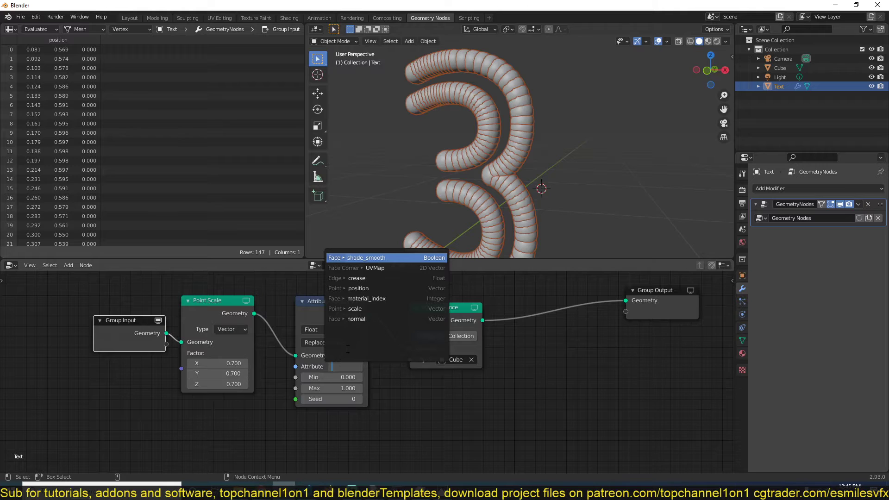
left_click(367, 287)
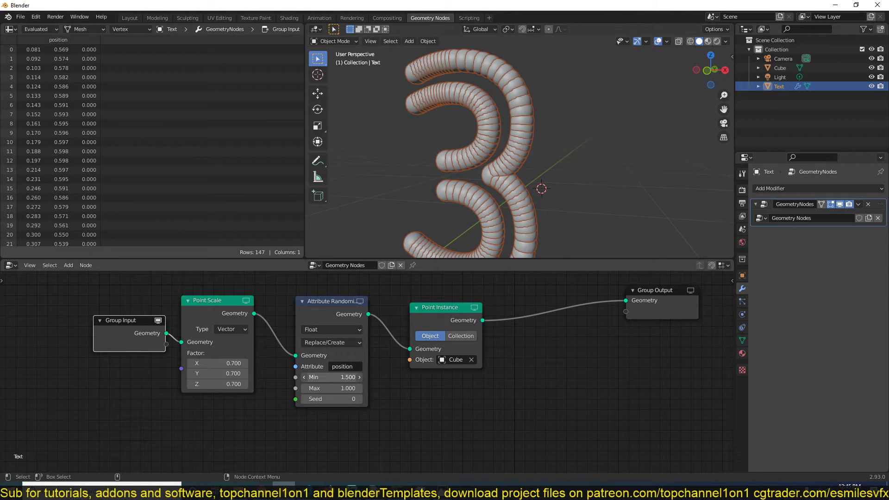
- Try other Min and Max values on the Attribute Randomize node and change its data type to Vector
mouse_move(345, 377)
left_mouse_down()
mouse_move(336, 377)
mouse_move(352, 389)
mouse_move(343, 388)
left_mouse_up()
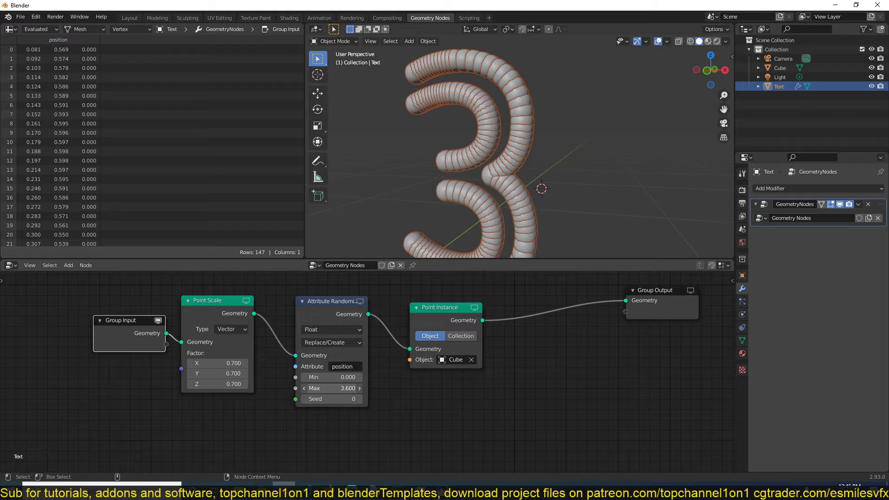
left_click(349, 329)
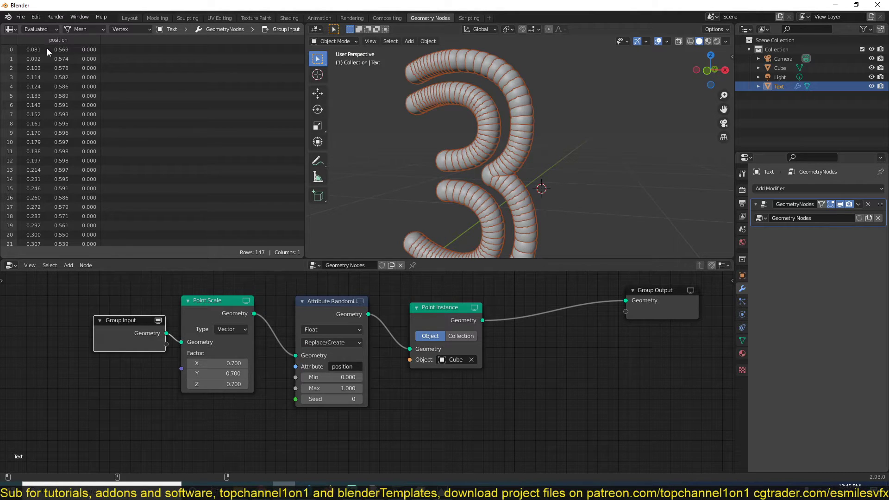
left_click(332, 330)
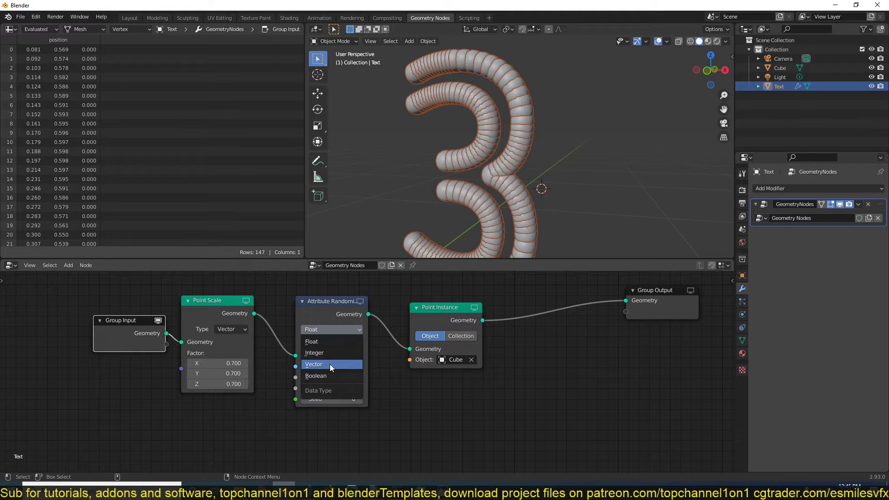
left_click(330, 363)
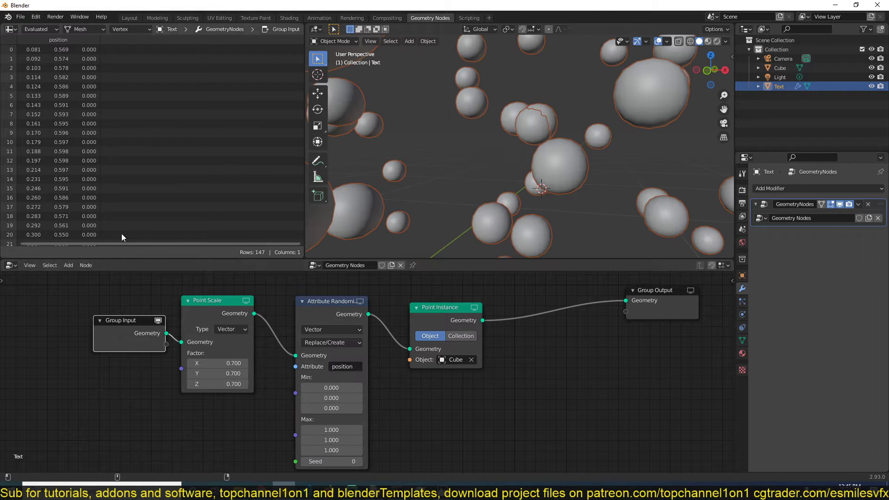
- Reduce the Max values of the Attribute Randomize node for position to 0.260 on all three axes
left_click_drag(345, 430, 341, 451)
scroll(456, 179, "down", 8)
middle_click_drag(456, 174, 451, 167)
scroll(451, 167, "up", 2)
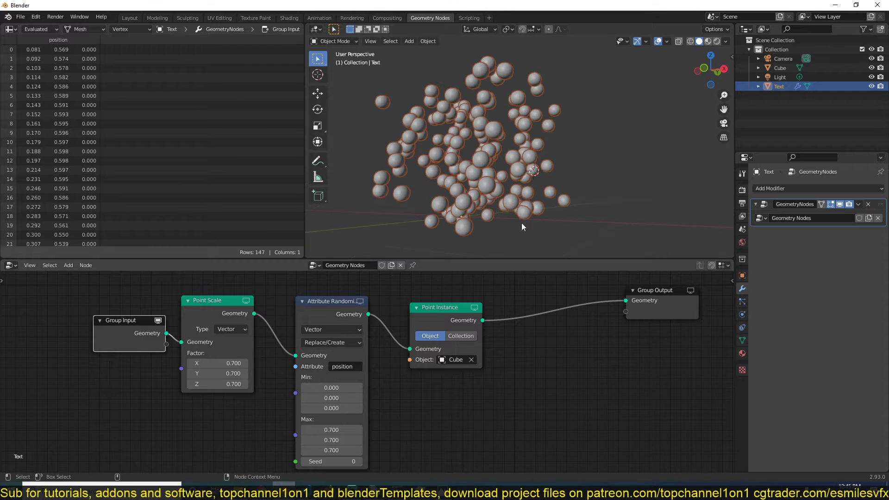
left_click_drag(331, 429, 301, 429, "alt")
scroll(373, 387, "up", 2)
middle_click_drag(374, 387, 432, 366)
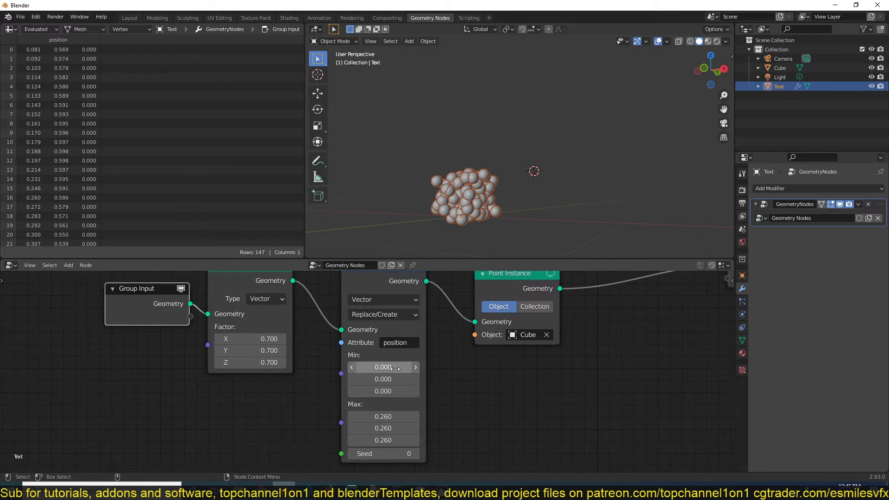
- Try the Add operation on the Attribute Randomize node, then return it to Replace/Create
left_click(383, 314)
left_click(387, 349)
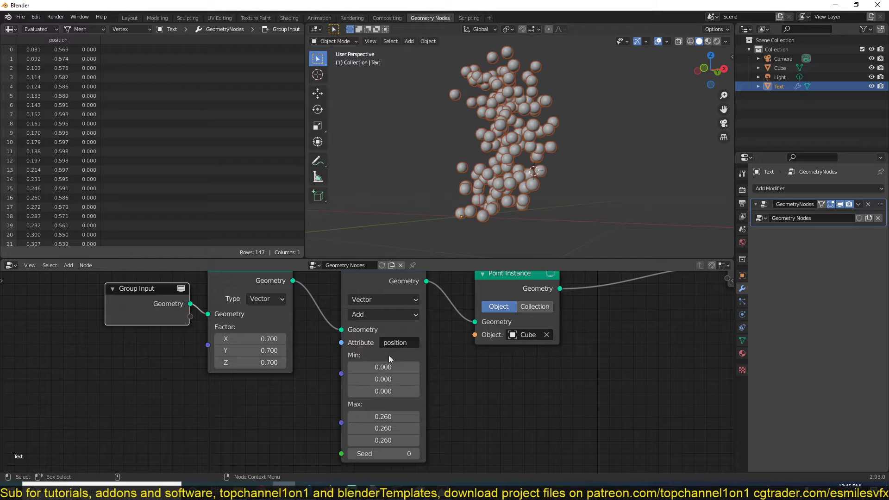
left_click(394, 315)
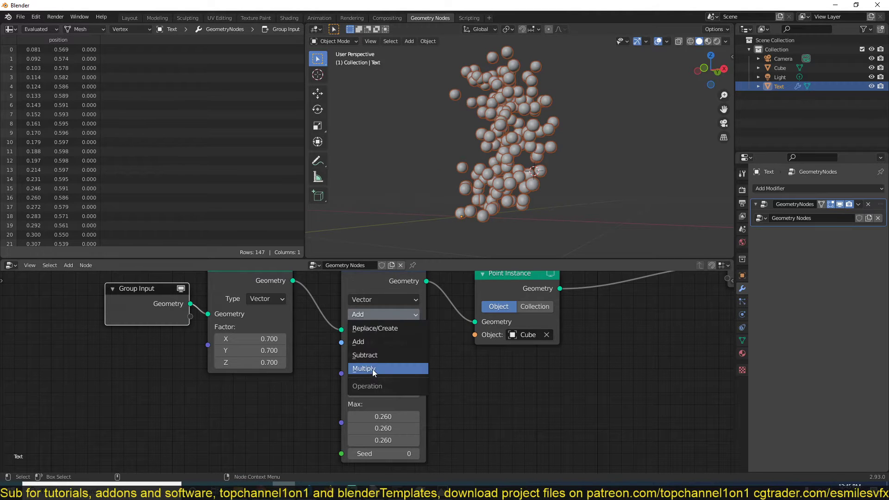
left_click(393, 328)
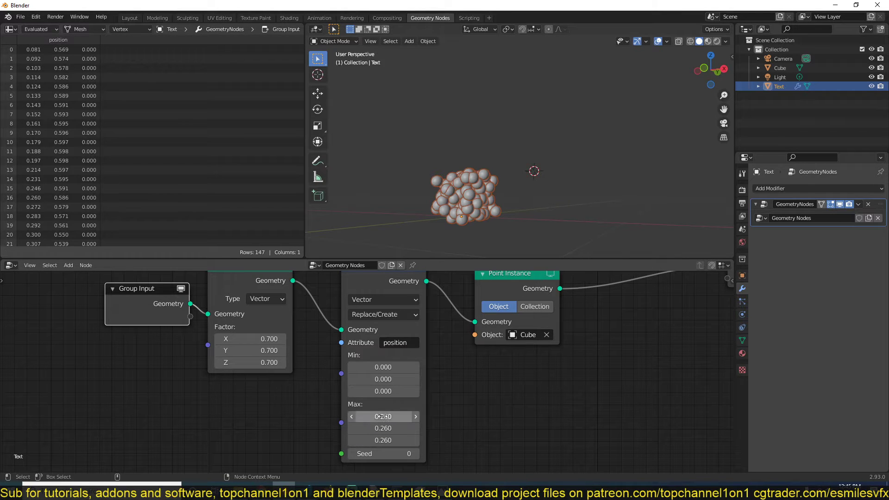
- Set the Attribute Randomize node's operation to Add and its Max values to 0.040 on all three axes
middle_click_drag(370, 293, 364, 325)
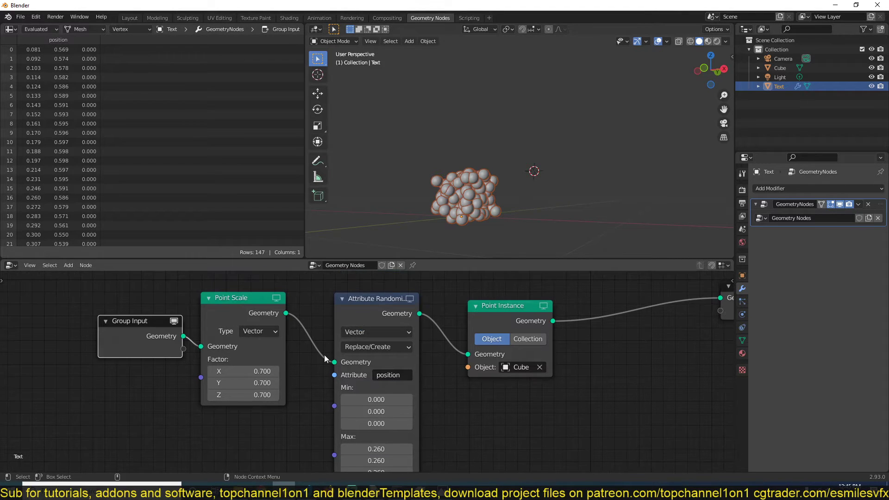
left_click(377, 350)
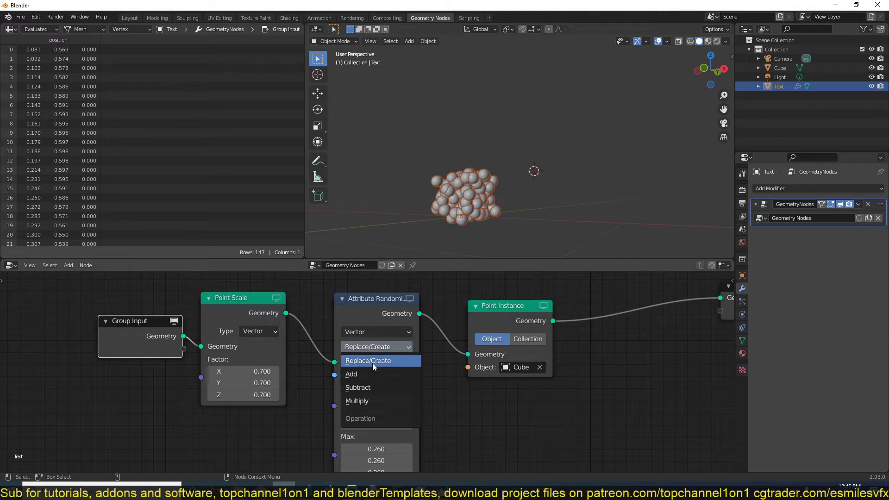
left_click(369, 370)
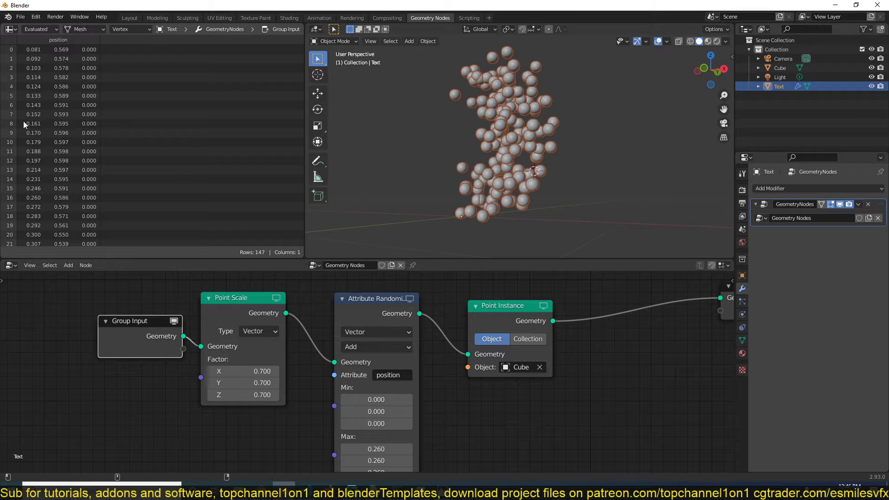
middle_click_drag(497, 396, 485, 343)
left_click_drag(397, 402, 357, 424)
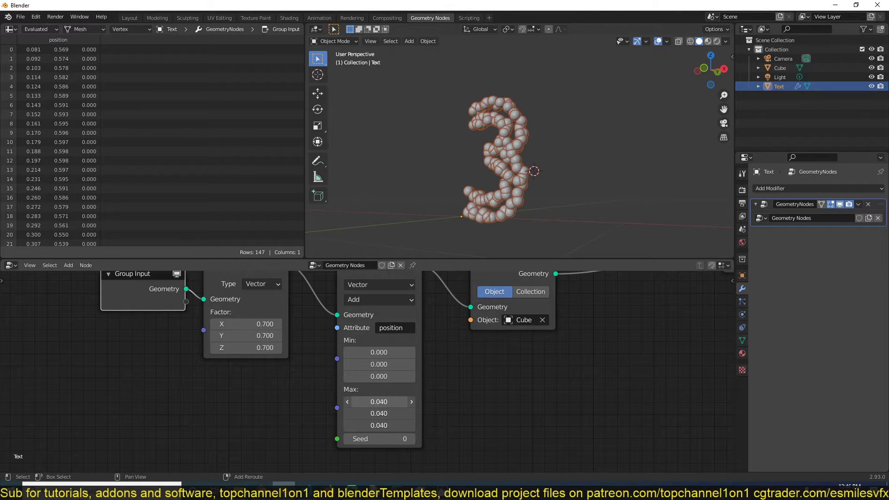
middle_click_drag(579, 119, 590, 133)
middle_click_drag(295, 379, 268, 418)
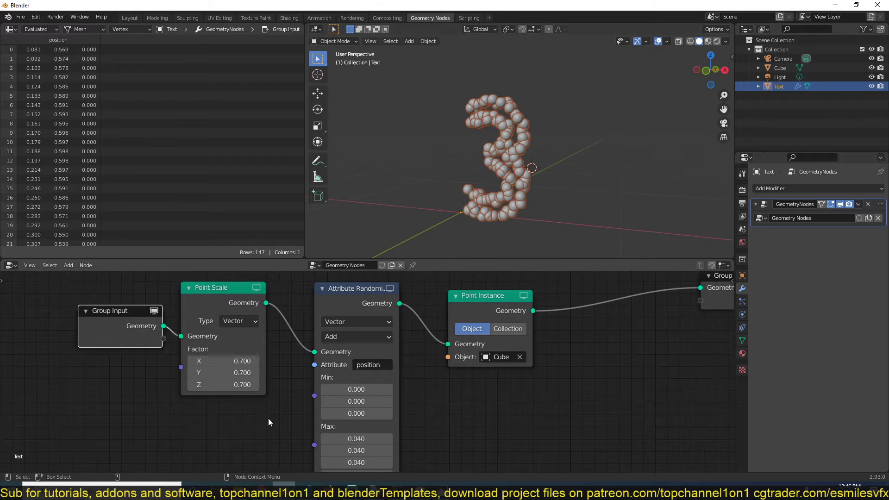
- Make room in the node tree and insert a second Attribute Randomize node between Point Scale and the position randomizer
scroll(268, 418, "down", 1)
scroll(544, 156, "up", 2)
scroll(215, 372, "up", 1)
middle_click_drag(216, 372, 301, 361)
left_click_drag(222, 314, 39, 345)
left_click_drag(309, 284, 148, 317)
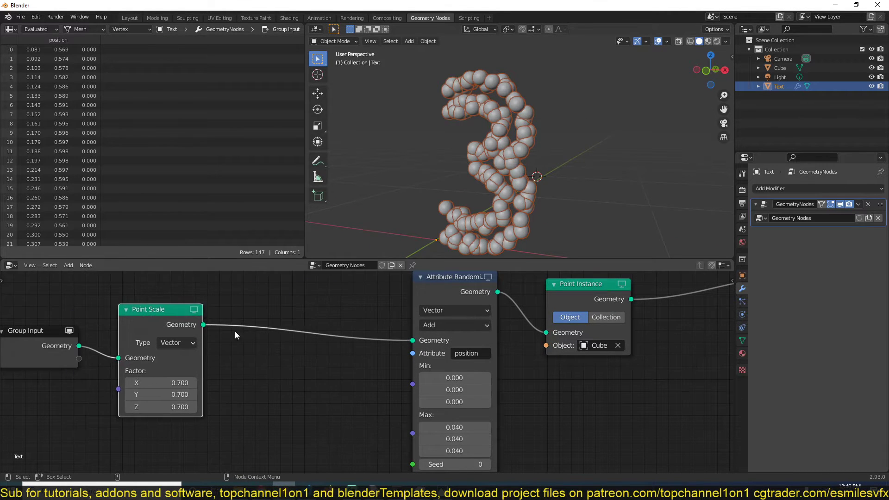
key("shift+a")
key("Escape")
key("shift+a")
mouse_move(252, 343)
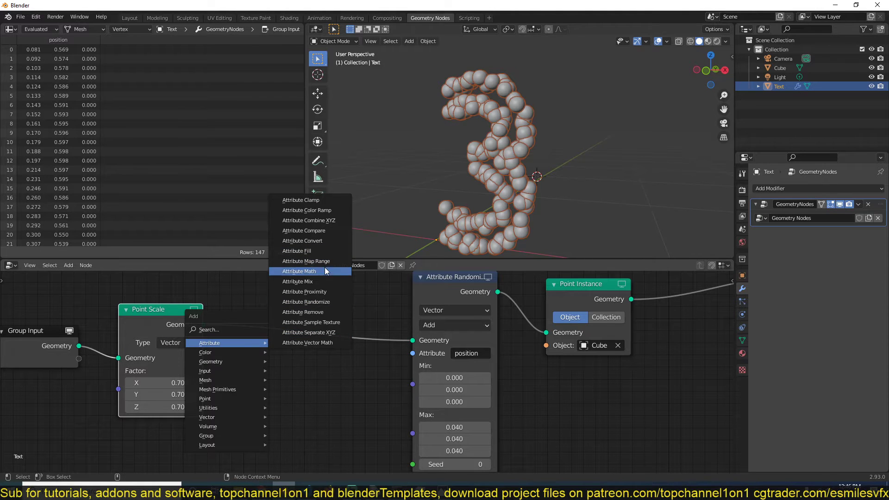
left_click(327, 301)
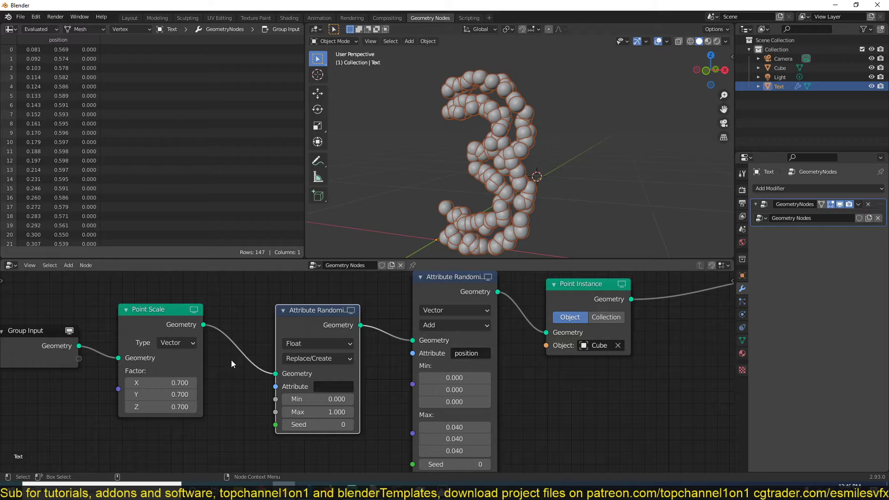
- Set the new Attribute Randomize node's attribute to scale and its Max to 0.290
middle_click_drag(237, 356, 275, 348)
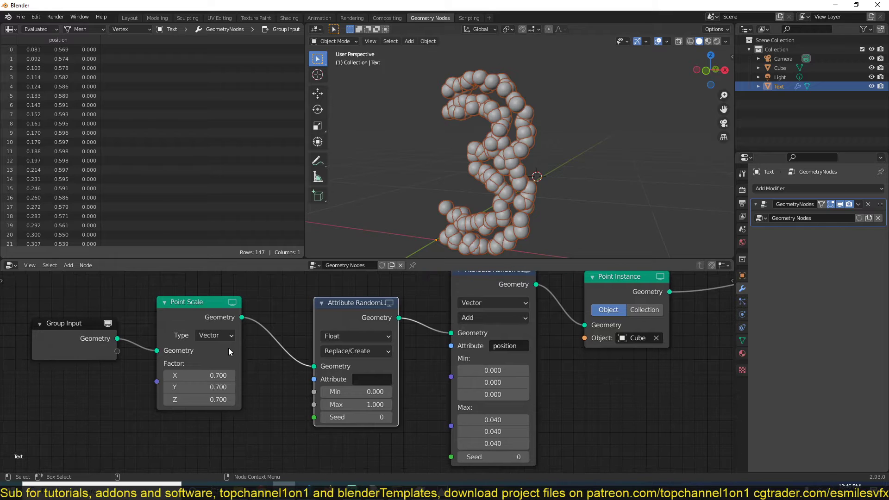
left_click(371, 377)
left_click(393, 339)
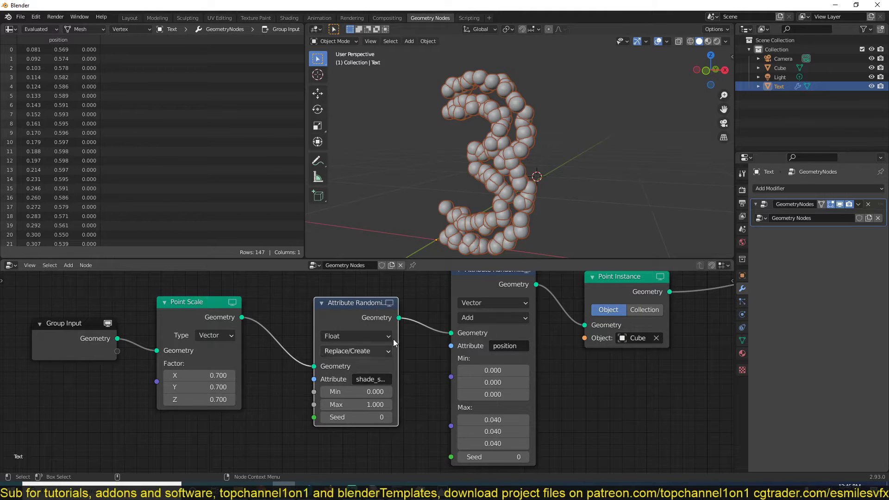
left_click(373, 377)
left_click(384, 311)
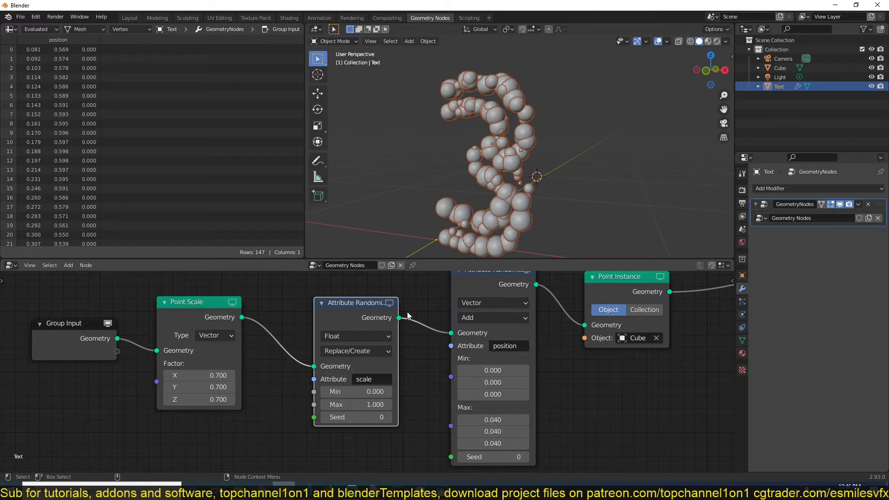
scroll(515, 148, "up", 5)
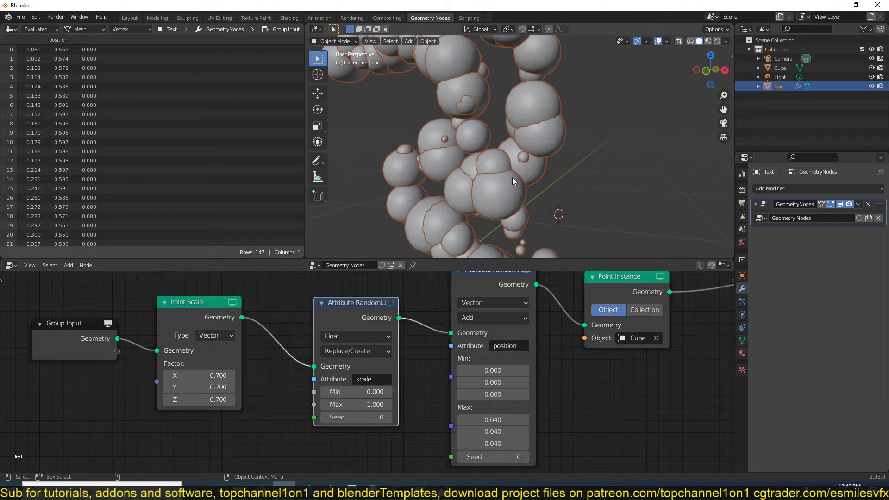
left_click_drag(357, 404, 331, 404)
scroll(523, 226, "down", 3)
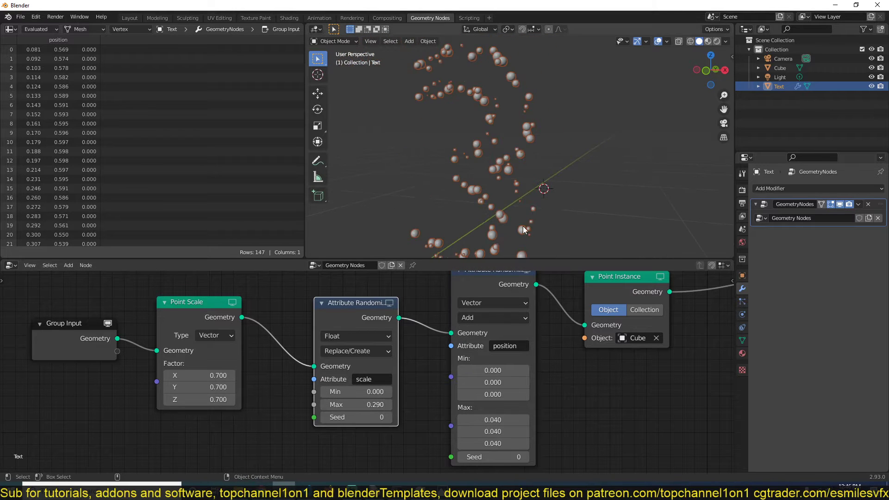
- Deselect the number and examine its randomly sized spheres from several angles
left_click(540, 214)
middle_click_drag(540, 213, 585, 182)
scroll(367, 301, "down", 3)
scroll(458, 177, "down", 1)
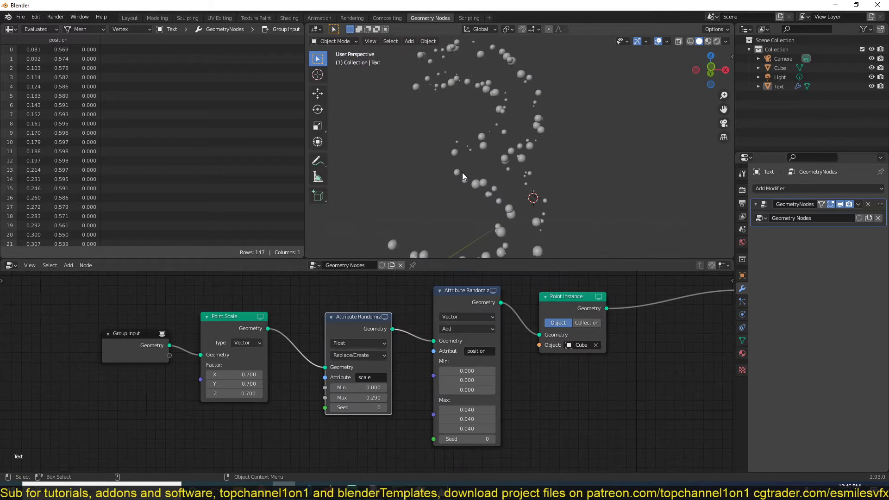
middle_click_drag(484, 330, 534, 359)
scroll(551, 230, "down", 1)
middle_click_drag(546, 229, 519, 239)
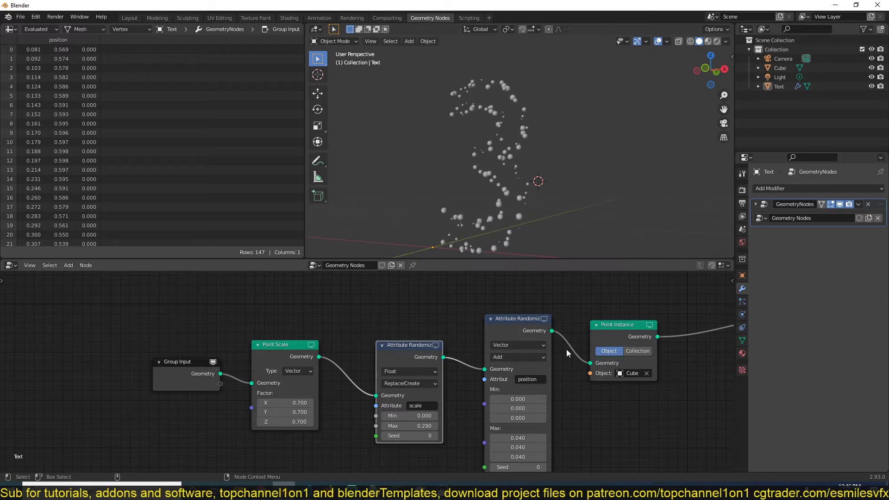
scroll(565, 349, "down", 1)
middle_click_drag(518, 161, 521, 179)
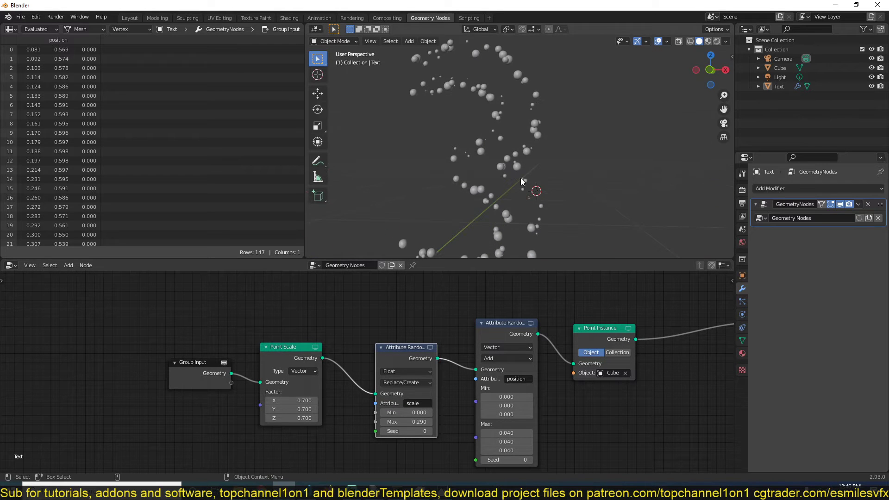
- Make room before Point Instance and insert a Point Distribute node between the position randomizer and Point Instance
scroll(549, 331, "down", 1)
left_click_drag(640, 319, 643, 318)
left_click_drag(585, 332, 648, 315)
key("shift+a")
mouse_move(566, 333)
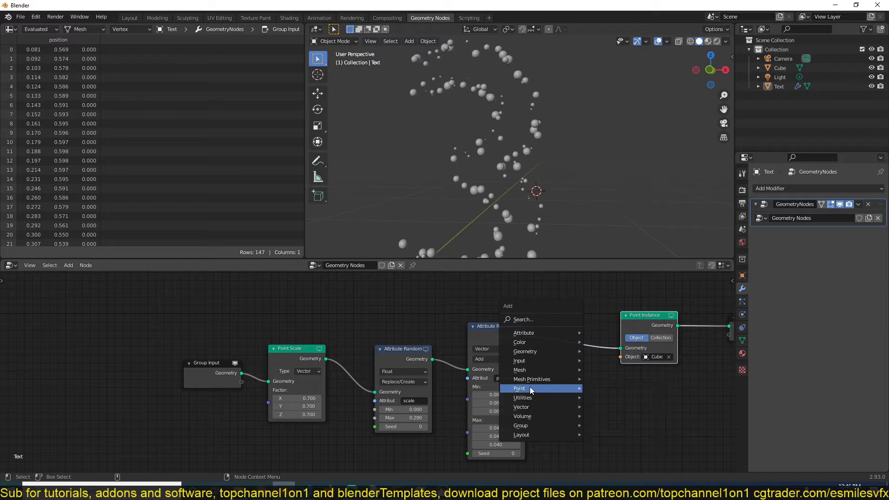
mouse_move(530, 387)
left_click(620, 398)
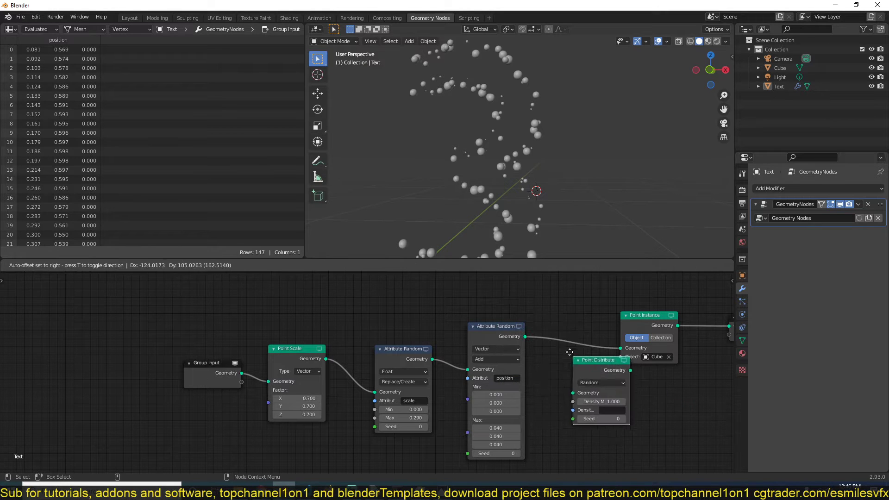
left_click(552, 328)
scroll(570, 393, "up", 2)
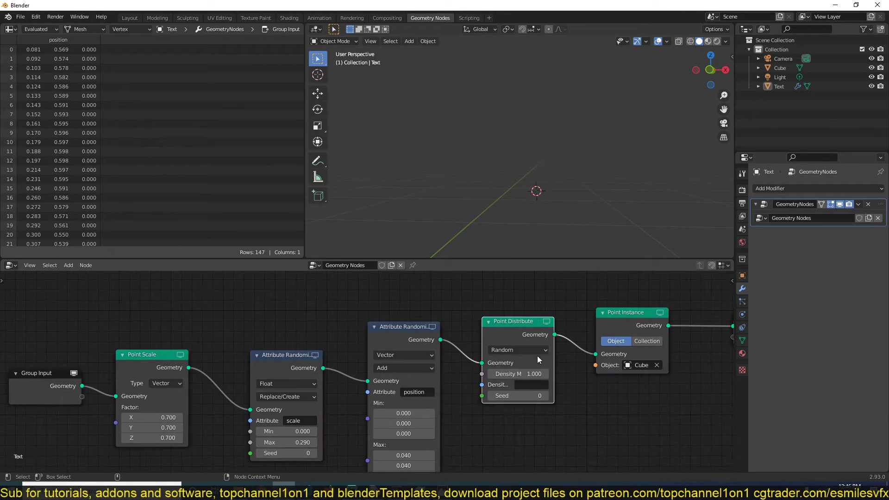
- Set the Point Distribute node's maximum density to 569.7 and select the number object
scroll(527, 222, "down", 2)
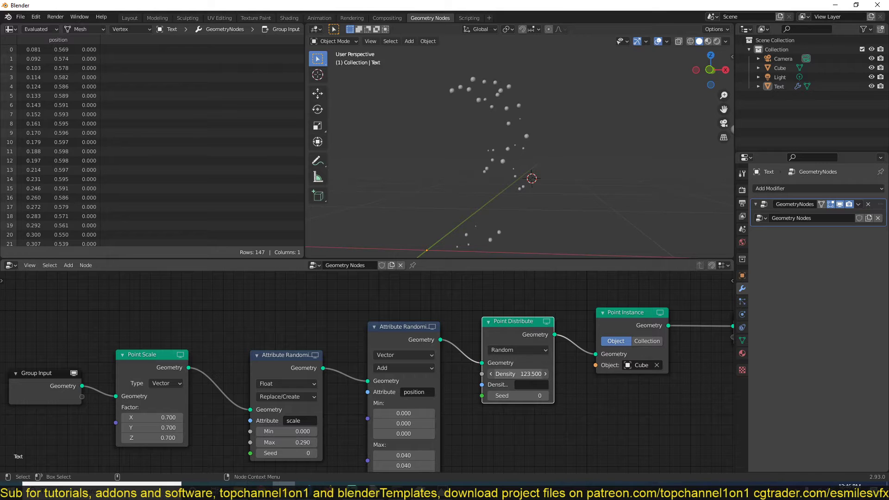
mouse_move(514, 373)
left_mouse_down()
mouse_move(508, 361)
mouse_move(509, 373)
mouse_move(494, 384)
mouse_move(516, 373)
left_mouse_up()
left_click(502, 184)
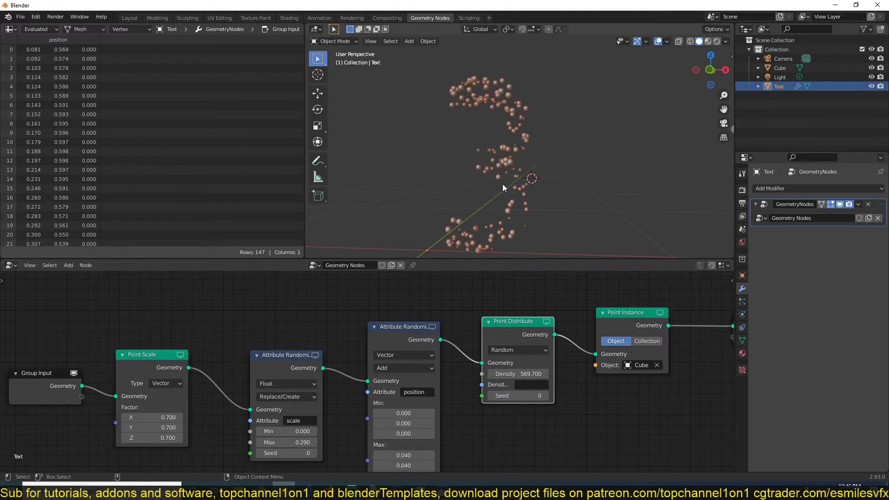
key("ctrl+a")
left_click(530, 171)
middle_click_drag(505, 158, 488, 165)
key("Tab")
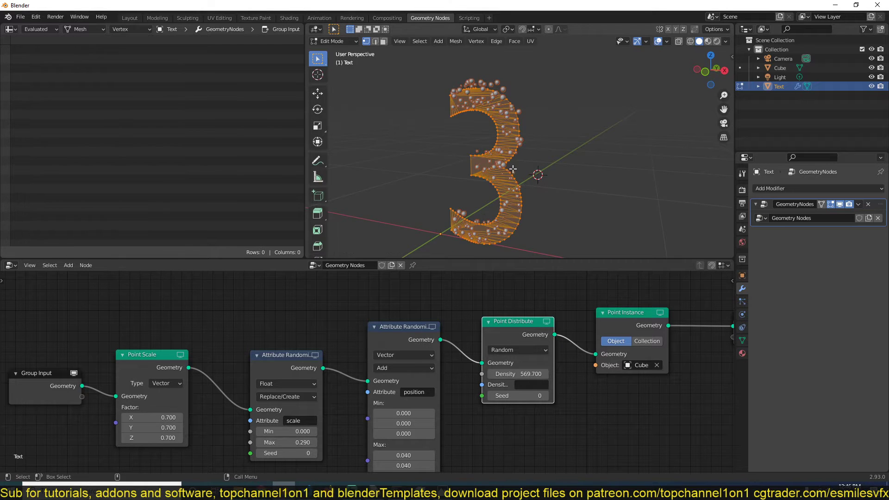
key("s")
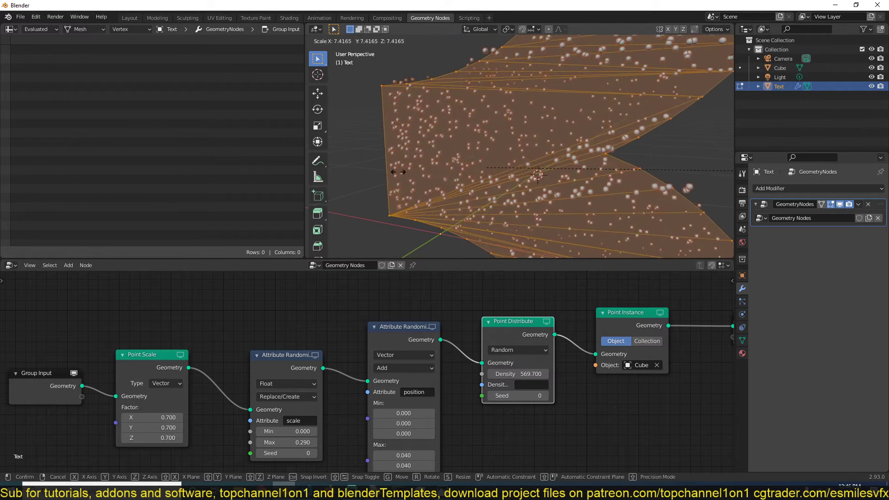
right_click(398, 172)
key("Tab")
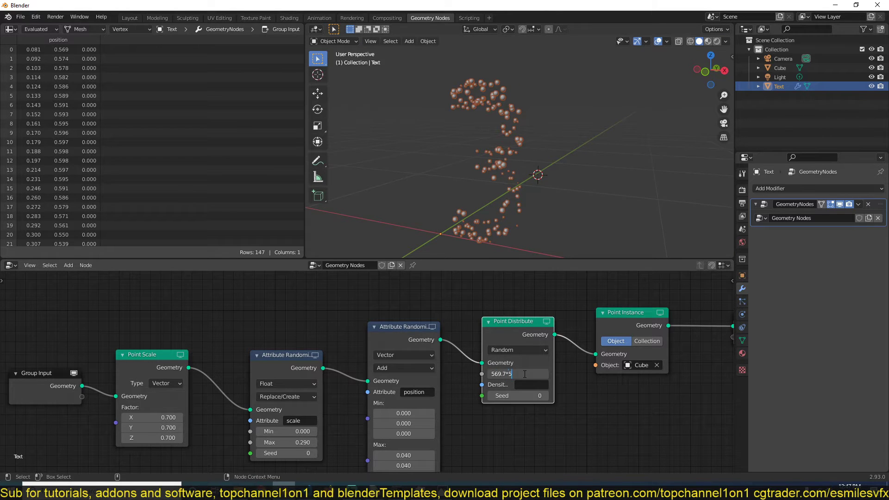
- Multiply the Point Distribute density by 5 to 2848.5 and set the scale randomizer's Max to 0.350
key("Return")
scroll(493, 112, "up", 2)
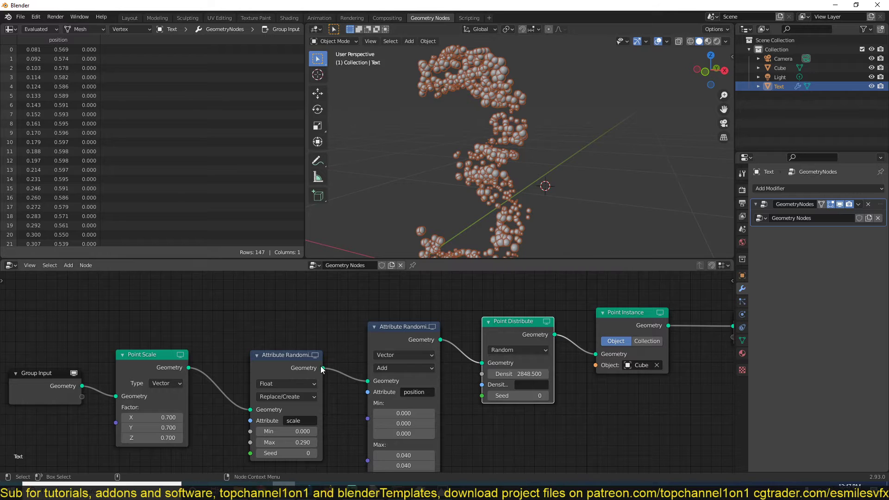
middle_click_drag(323, 369, 381, 348)
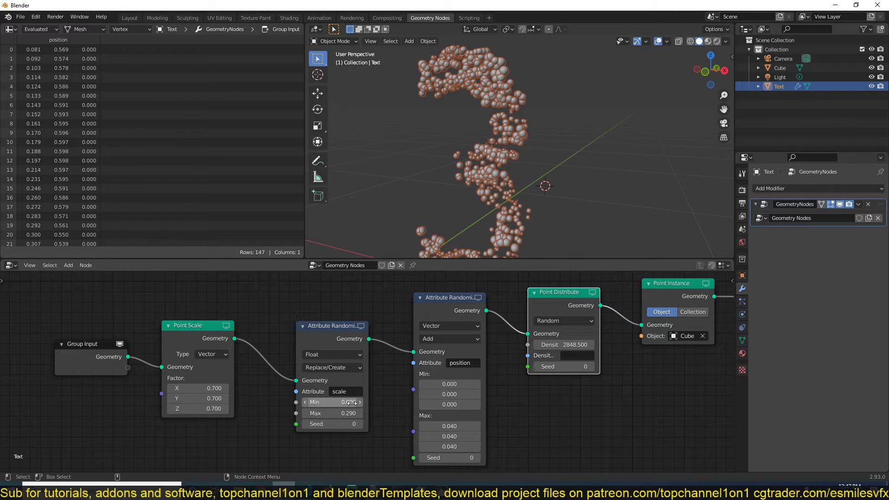
mouse_move(350, 413)
left_mouse_down()
mouse_move(371, 413)
mouse_move(356, 413)
left_mouse_up()
- Extrude the number's mesh along the global Y axis in Edit Mode, then return to Object Mode and deselect it
key("Tab")
middle_click_drag(537, 182, 446, 189)
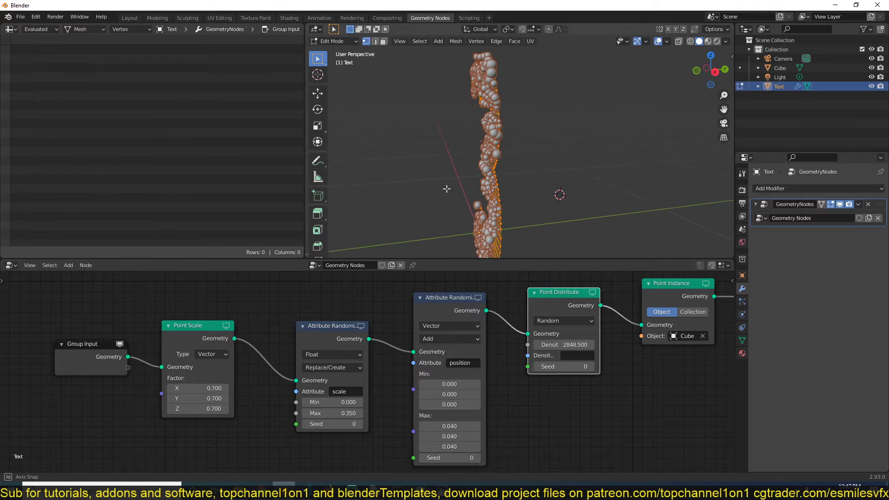
key("e")
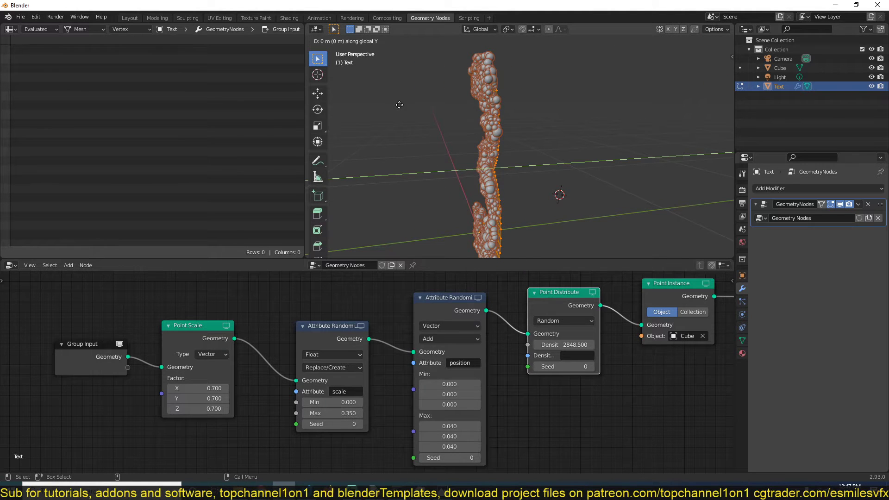
left_click(432, 105)
key("Tab")
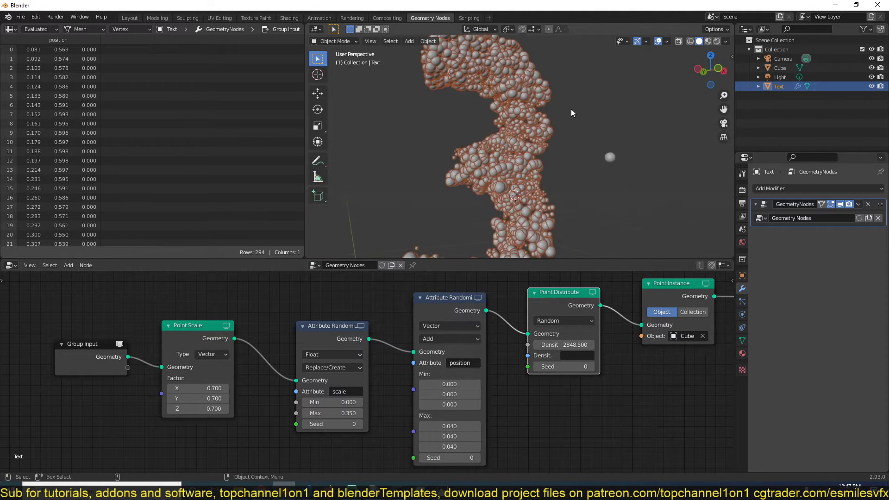
left_click(571, 109)
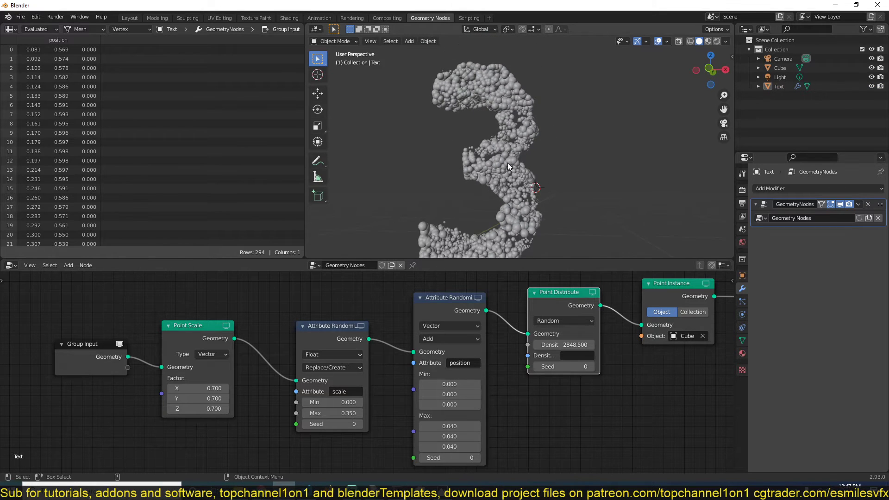
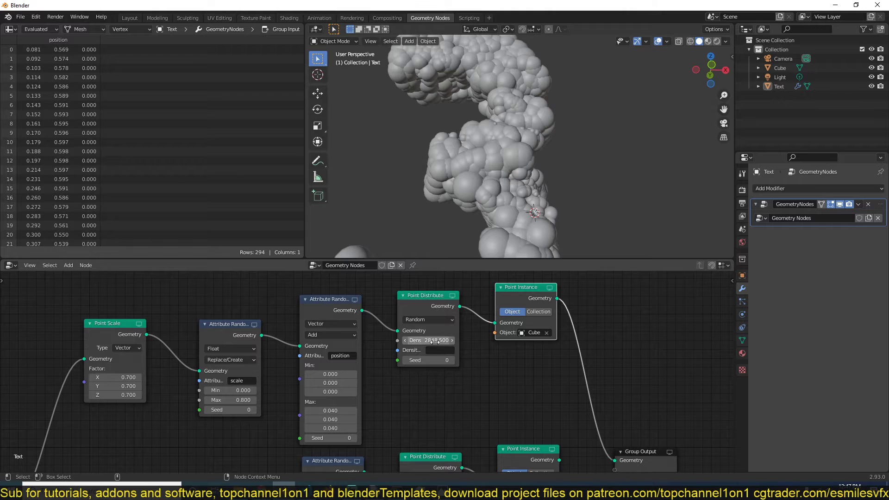
- Set the density of the upper branch's Point Distribute node to 100
left_click(437, 342)
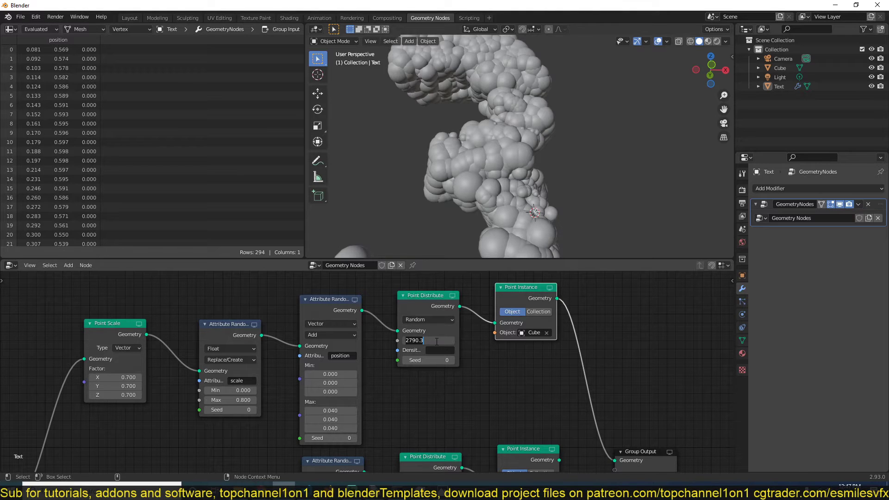
type("100")
key("Return")
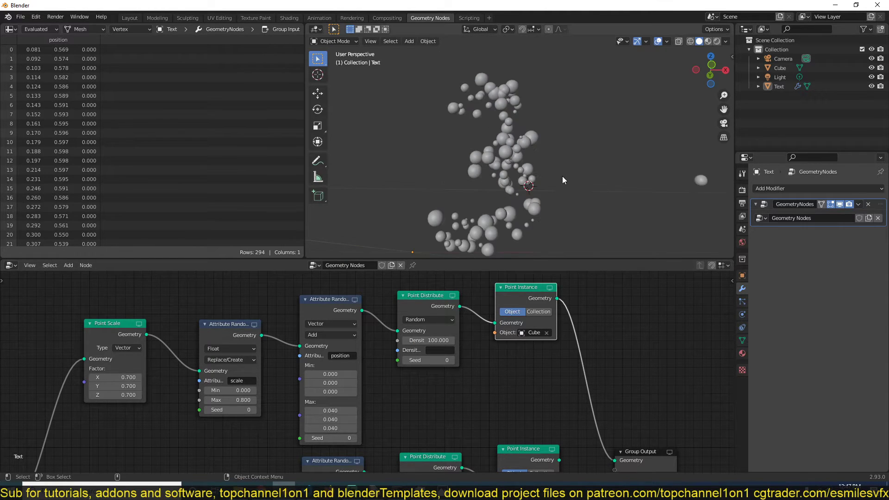
middle_click_drag(481, 216, 404, 215)
- Connect the lower branch's Point Instance node to the Group Output so the viewport displays that branch
middle_click_drag(497, 433, 484, 404)
scroll(484, 404, "down", 3)
left_click(490, 409, "ctrl+shift")
middle_click_drag(472, 373, 531, 315)
scroll(528, 317, "up", 2)
middle_click_drag(523, 214, 582, 195)
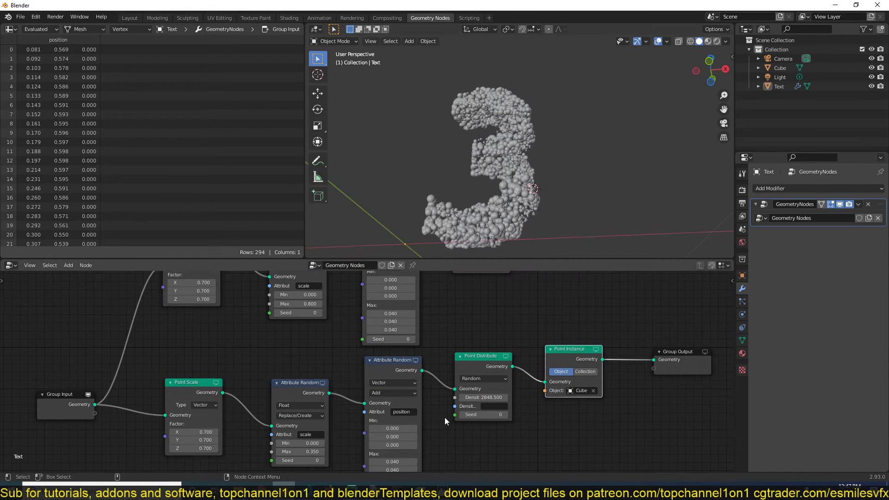
middle_click_drag(451, 407, 477, 373)
scroll(482, 369, "up", 3)
scroll(361, 372, "up", 1)
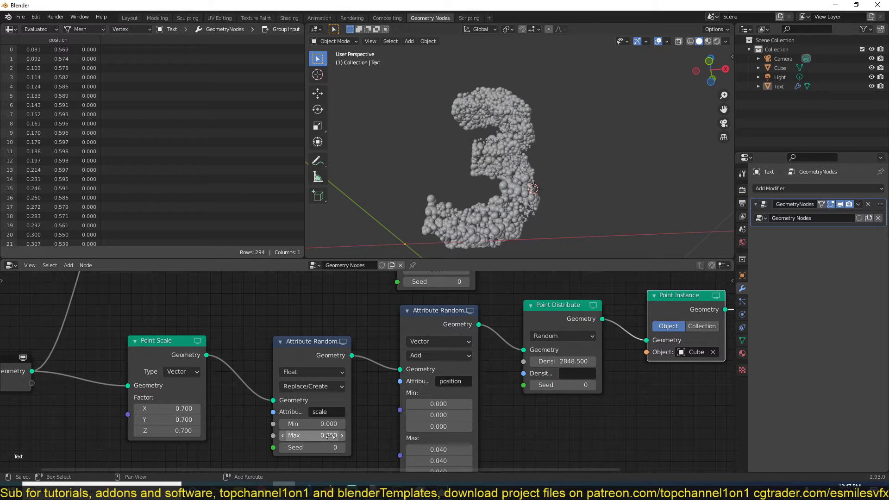
left_click_drag(158, 408, 143, 430)
left_click_drag(187, 402, 187, 437)
key("ctrl+z")
- Set the Max of the lower branch's scale randomizer to 0.170
middle_click_drag(286, 402, 312, 359)
middle_click_drag(523, 352, 369, 329)
middle_click_drag(220, 383, 222, 387)
left_click(225, 394)
type("0.16")
key("Return")
- Add a Join Geometry node beside the two branches and connect the upper Point Instance to it, repositioning both Point Instance nodes
middle_click_drag(357, 346, 252, 433)
scroll(252, 432, "down", 8)
middle_click_drag(404, 296, 332, 327)
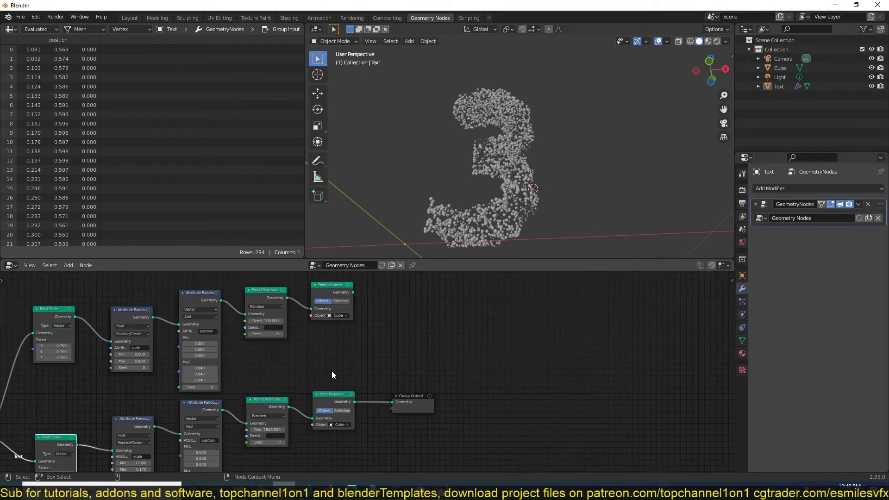
left_click_drag(346, 401, 347, 391)
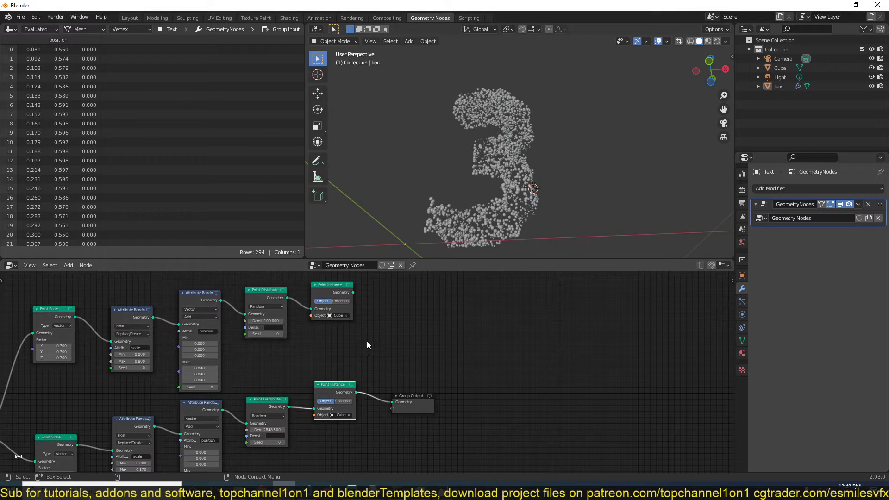
key("shift+a")
left_click(409, 309)
left_click(399, 313)
left_click_drag(357, 297, 396, 328)
left_click(403, 325)
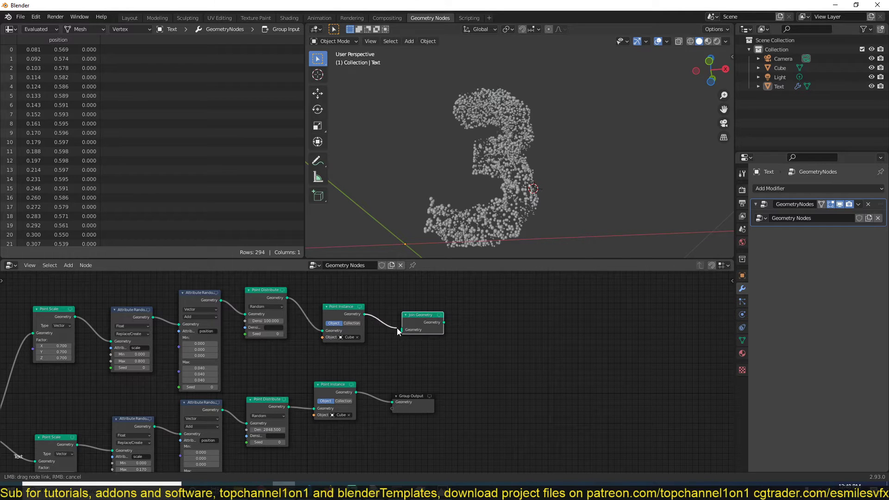
- Feed the lower Point Instance into Join Geometry as well and connect Join Geometry to the repositioned Group Output
left_click_drag(356, 392, 402, 330)
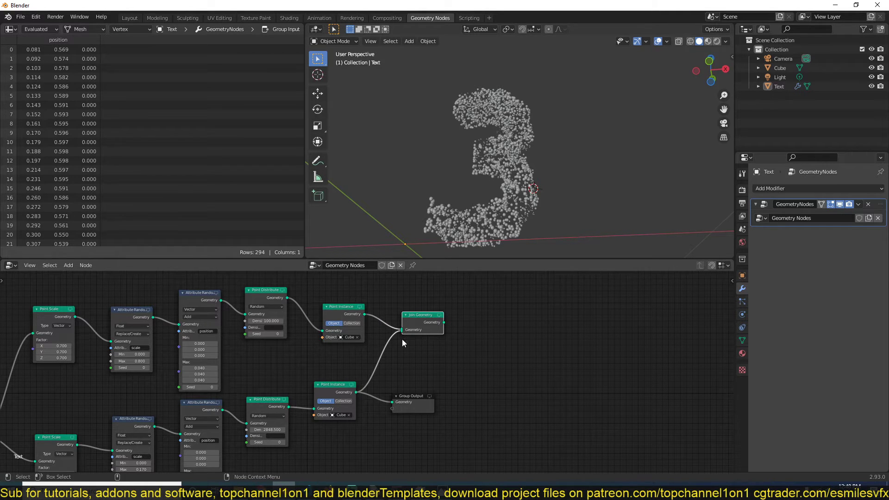
left_click_drag(399, 395, 534, 357)
left_click_drag(445, 322, 528, 363)
- Raise the upper branch's Point Distribute density to 305
middle_click_drag(545, 211, 522, 238)
scroll(360, 418, "up", 2)
scroll(364, 379, "up", 3)
left_click_drag(391, 357, 487, 357)
scroll(420, 185, "down", 3)
- Compare the sphere-covered number with the reference render 1.png in Photos, then switch back to Blender
middle_click_drag(418, 189, 529, 159)
left_click(536, 181)
left_click(553, 190)
scroll(582, 201, "up", 2)
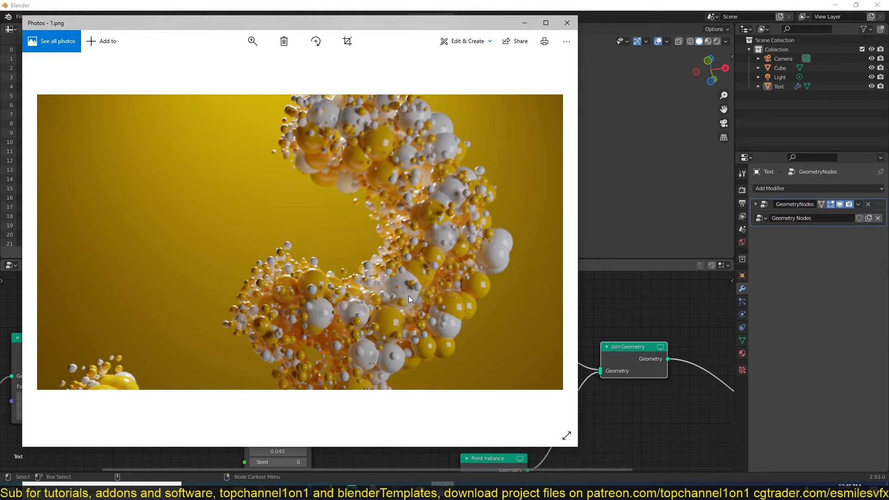
left_click(695, 292)
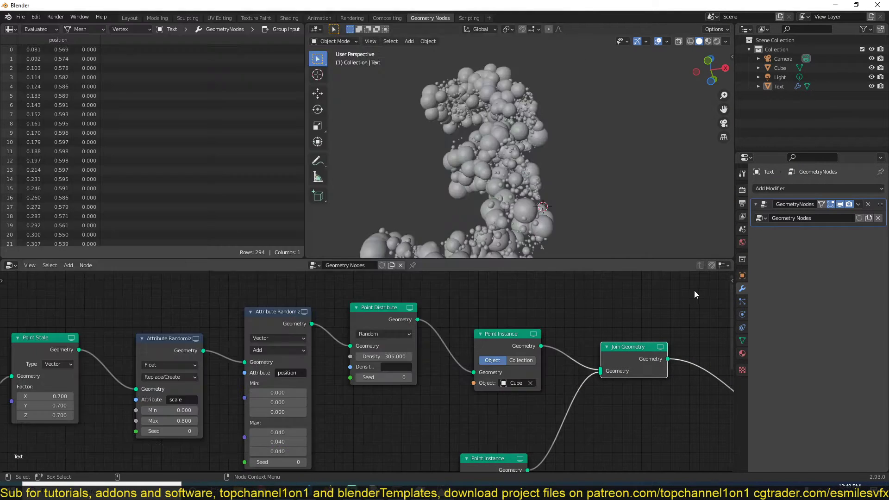
- Select the sphere-covered number, enter Edit Mode and select its whole mesh
left_click(469, 113)
scroll(565, 188, "down", 4)
middle_click_drag(565, 188, 476, 233)
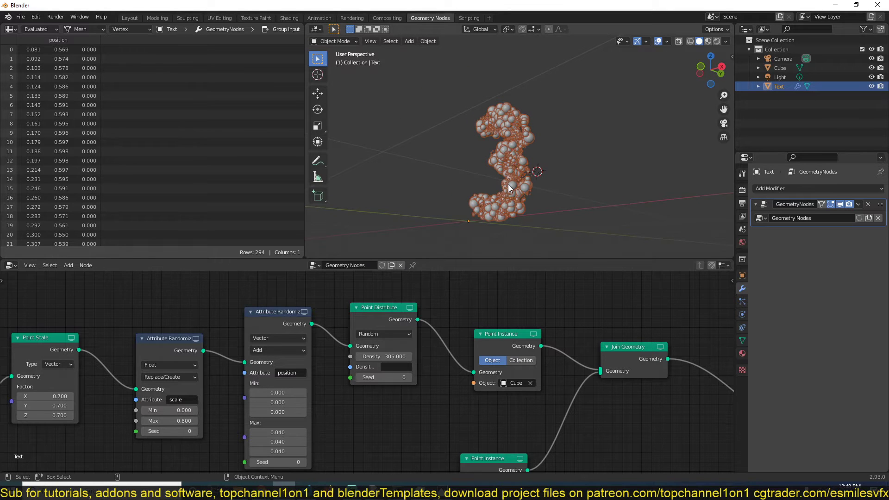
key("Tab")
key("a")
middle_click_drag(538, 197, 530, 191)
key("g")
right_click(589, 184)
key("r")
key("r")
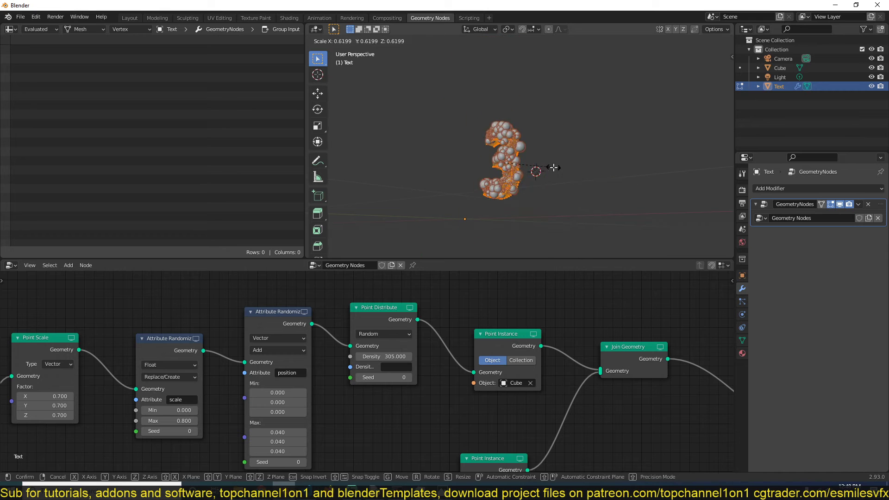
right_click(516, 167)
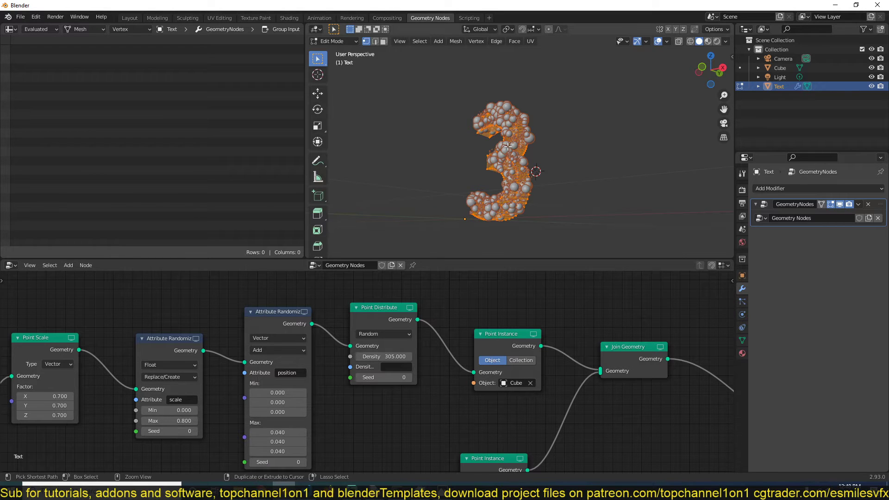
- Hook the selected mesh to a new Empty and test resizing the Empty, finishing at a scale of about 0.850
key("ctrl+h")
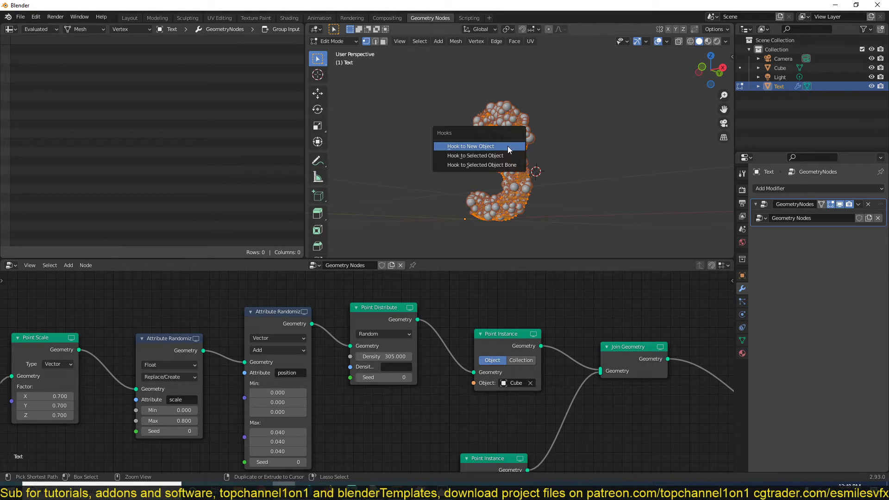
left_click(508, 146)
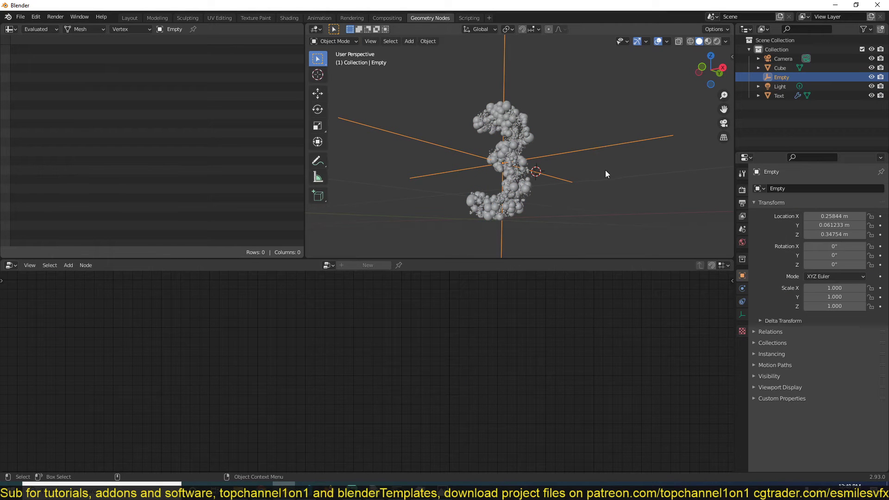
key("s")
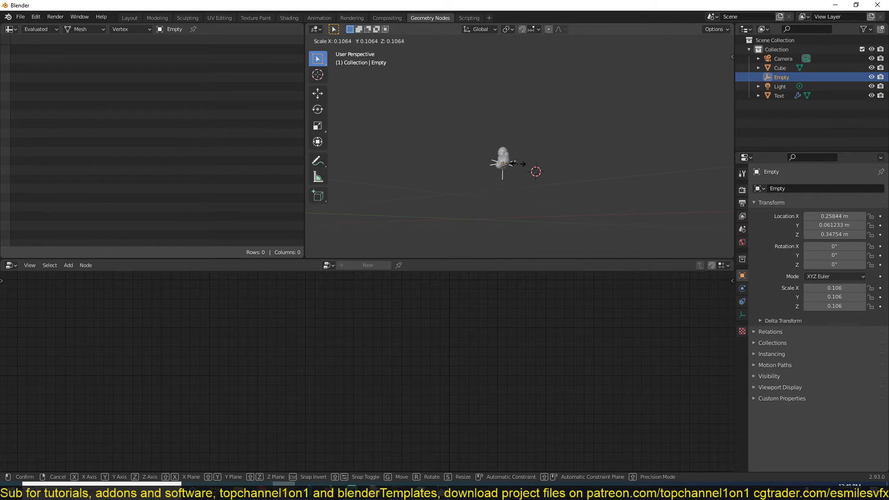
left_click(512, 163)
scroll(539, 199, "up", 3)
key("s")
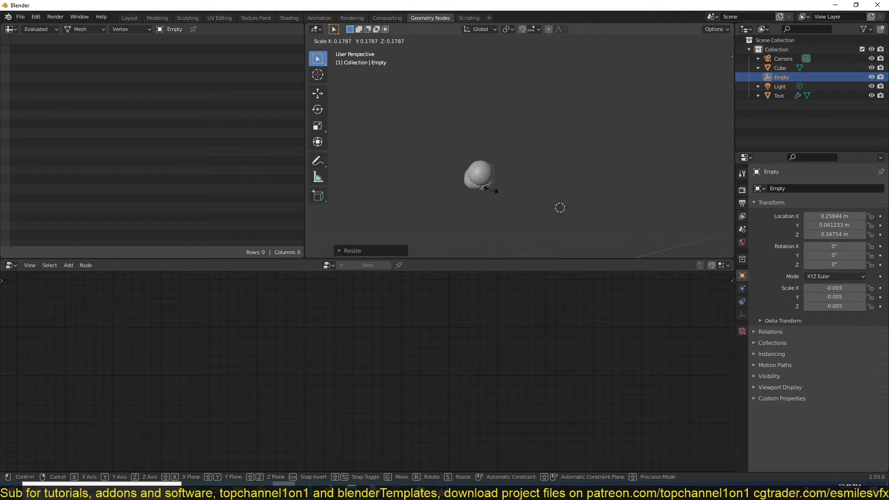
left_click(658, 148)
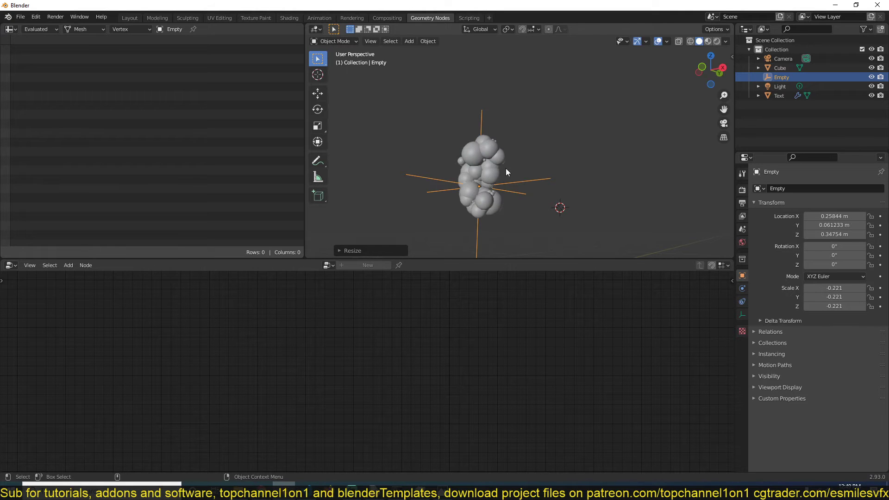
key("s")
right_click(554, 165)
scroll(554, 165, "down", 4)
key("s")
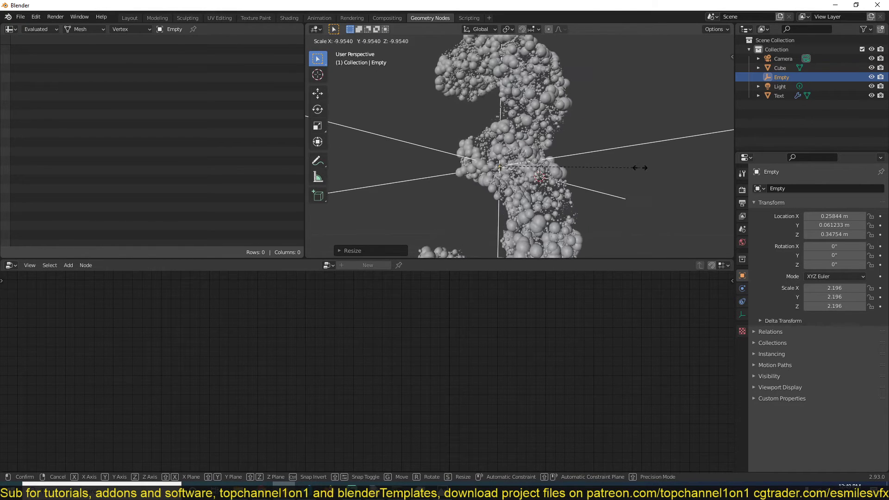
left_click(554, 167)
- In front view, add a text object above the number 3 and rotate it 90° about the X axis
key("KP_1")
middle_click_drag(553, 168, 459, 254, "shift")
scroll(514, 142, "down", 3)
middle_click_drag(514, 142, 485, 143, "shift")
key("shift+a")
mouse_move(484, 143)
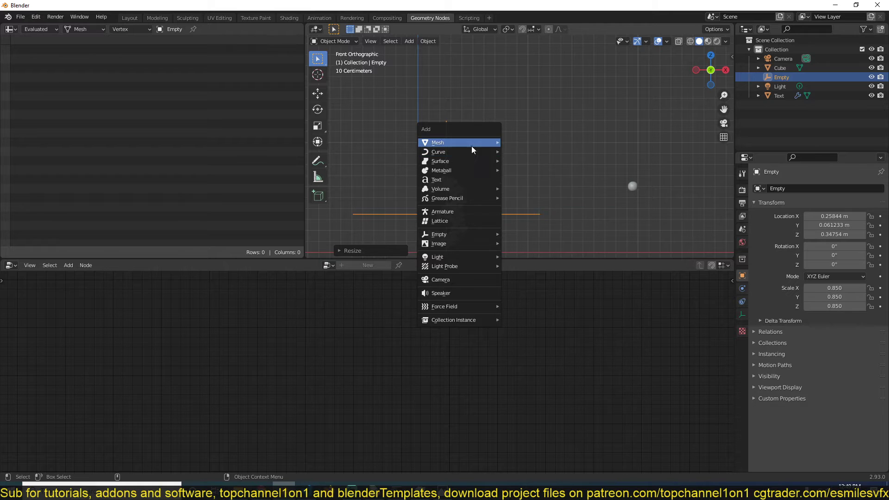
left_click(445, 180)
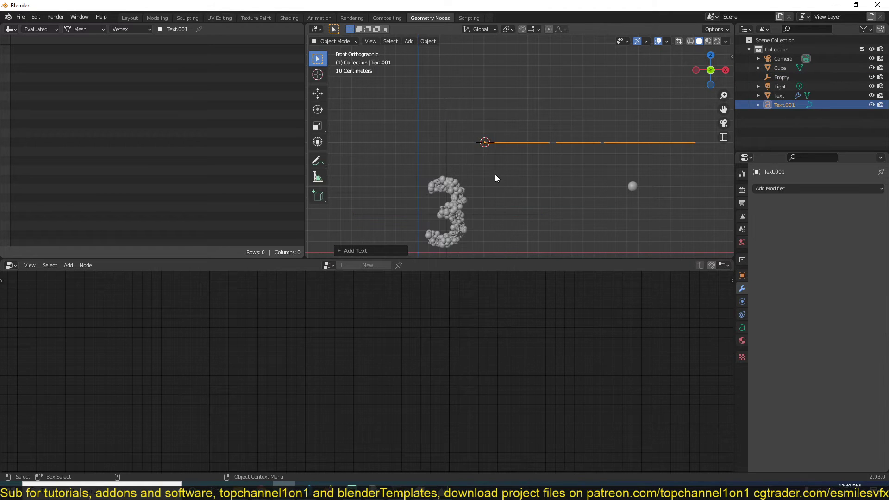
type("rx90")
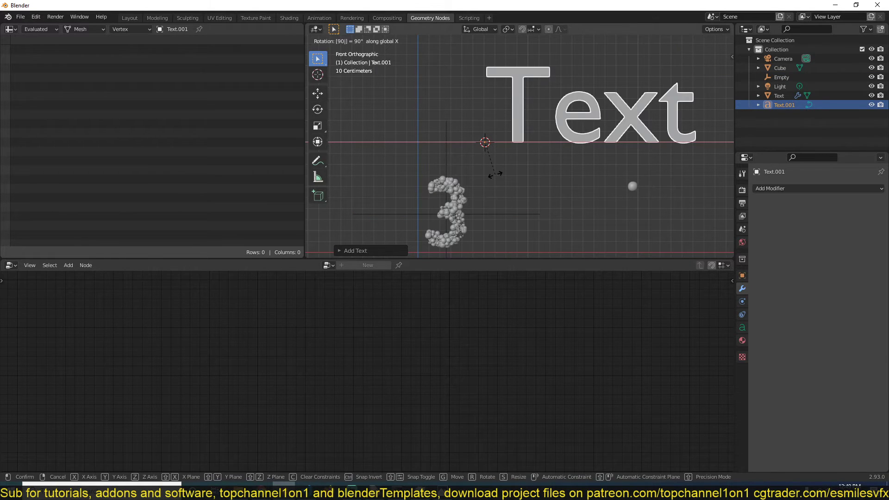
key("Return")
- Replace the new text object's content with 54321 and move it so it is centred above the number 3
key("Tab")
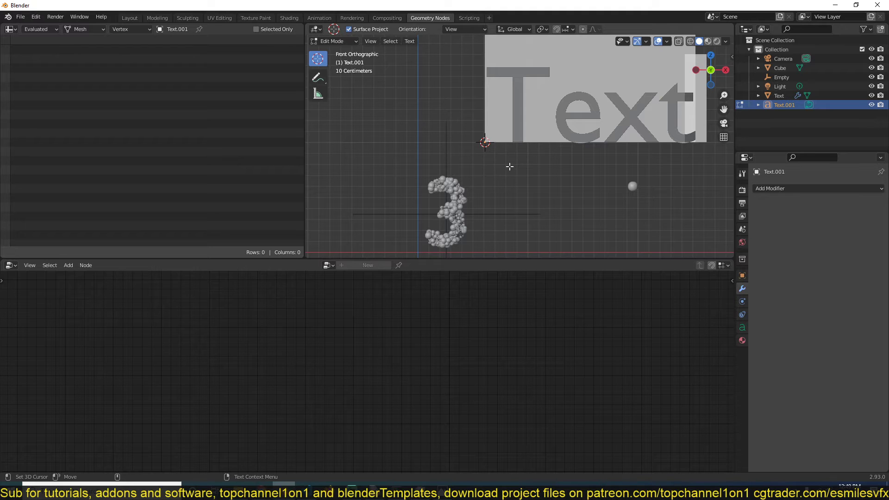
type("54")
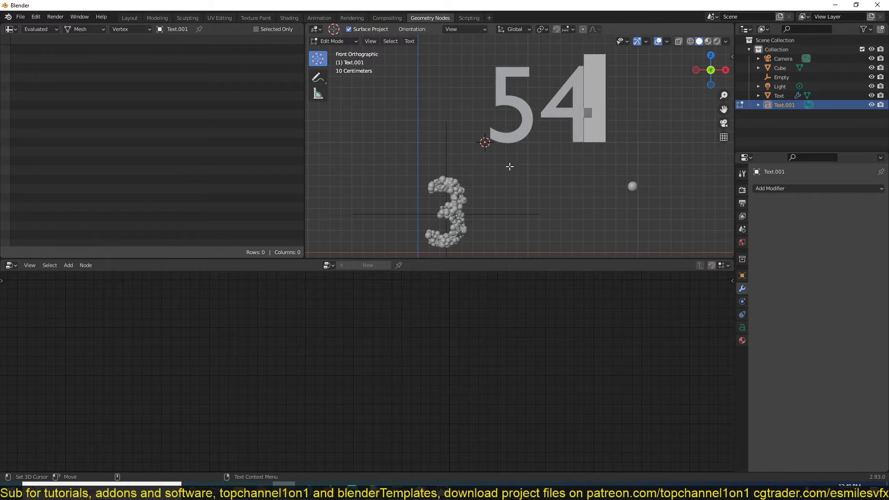
type("321")
key("Tab")
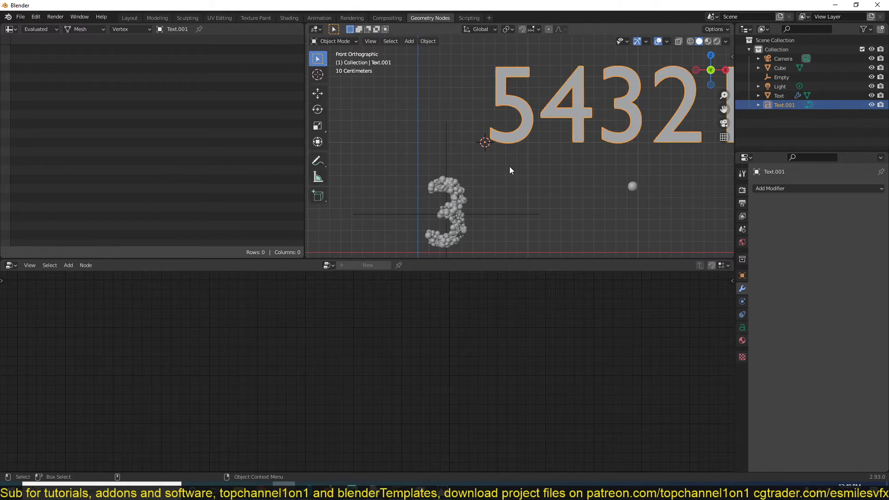
key("g")
left_click(360, 189)
- Convert the 54321 text object to a mesh
right_click(461, 146)
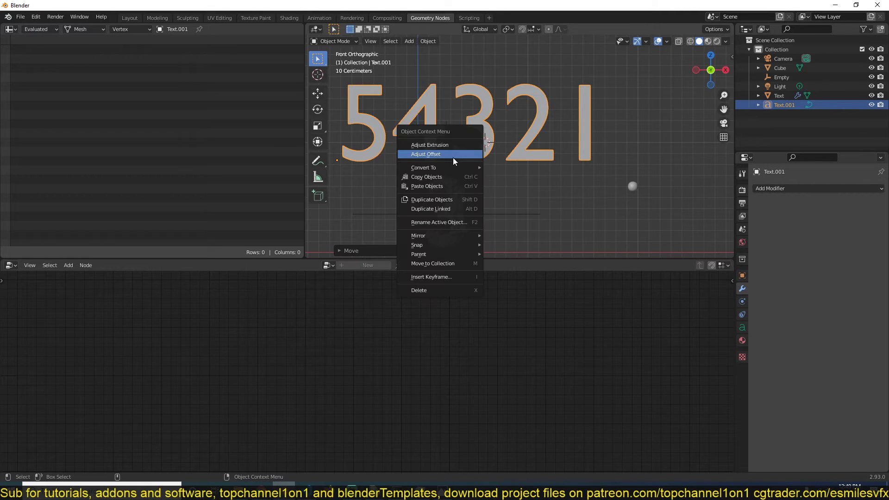
mouse_move(453, 167)
left_click(501, 177)
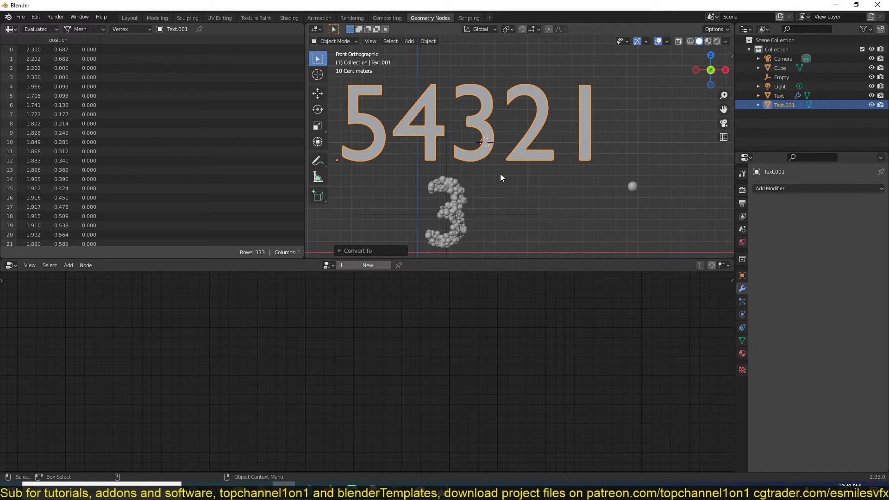
- Assign the existing Geometry Nodes tree of the number 3 to the 54321 mesh
left_click(462, 203)
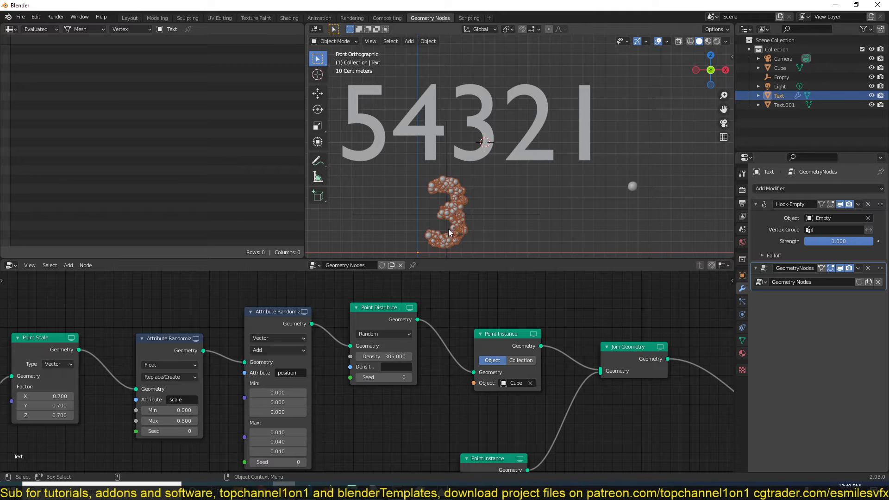
left_click(484, 140)
left_click(327, 265)
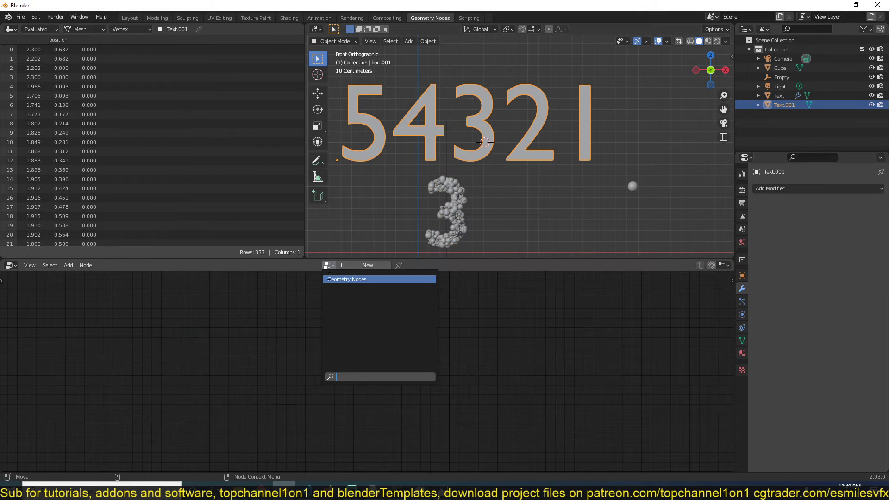
left_click(338, 279)
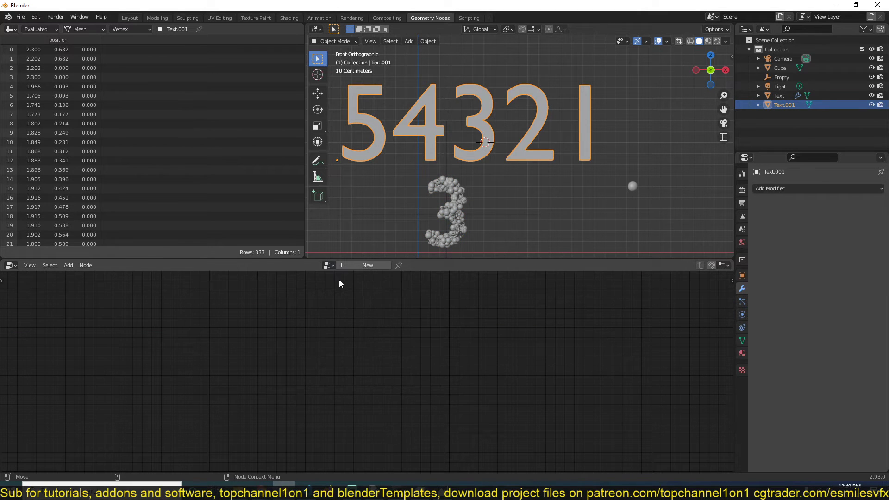
left_click(360, 267)
left_click(317, 265)
left_click(316, 280)
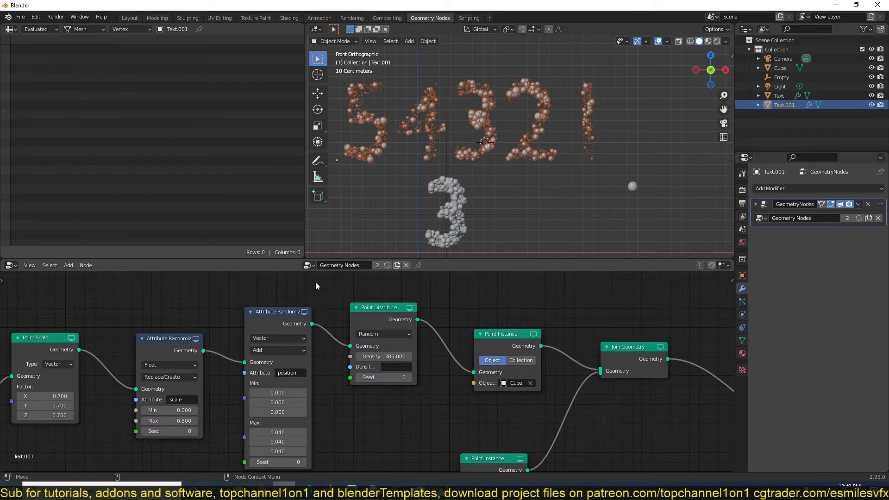
- In Edit Mode with wireframe display, select the digit 5's linked vertices and hook them to a new Empty
mouse_move(481, 157)
middle_mouse_down()
mouse_move(426, 172)
mouse_move(470, 168)
middle_mouse_up()
key("KP_1")
key("Tab")
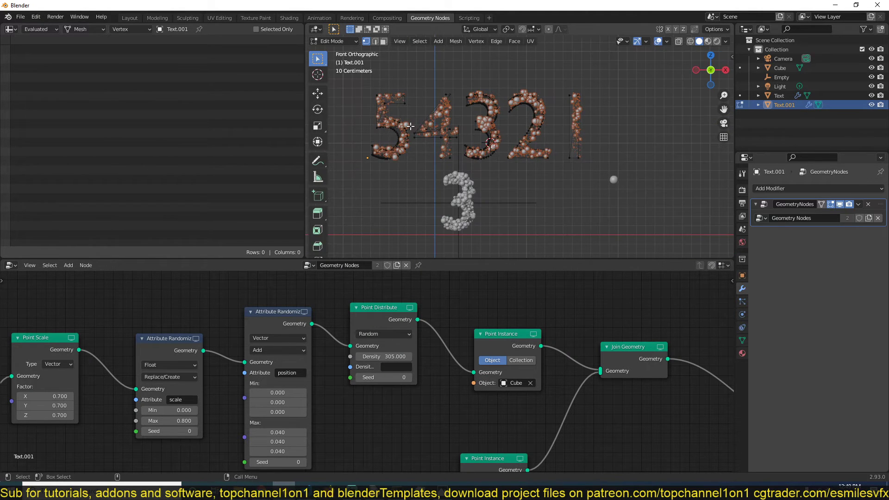
key("alt+z")
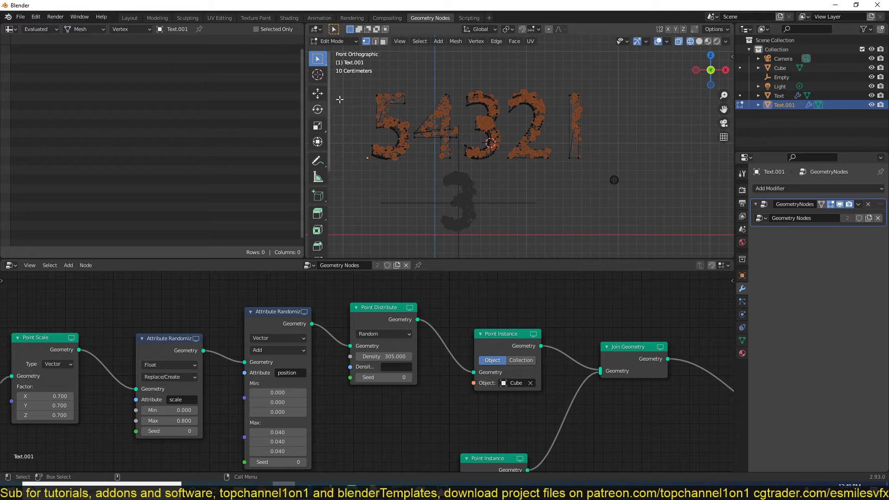
key("ctrl+l")
key("ctrl+h")
left_click(378, 107)
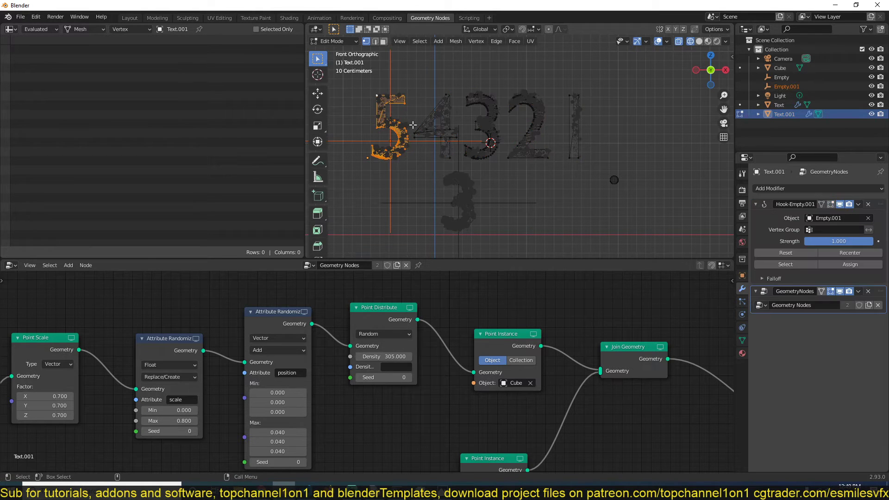
- Try scaling the digit 5's Empty in Object Mode to test its hook
key("Tab")
key("s")
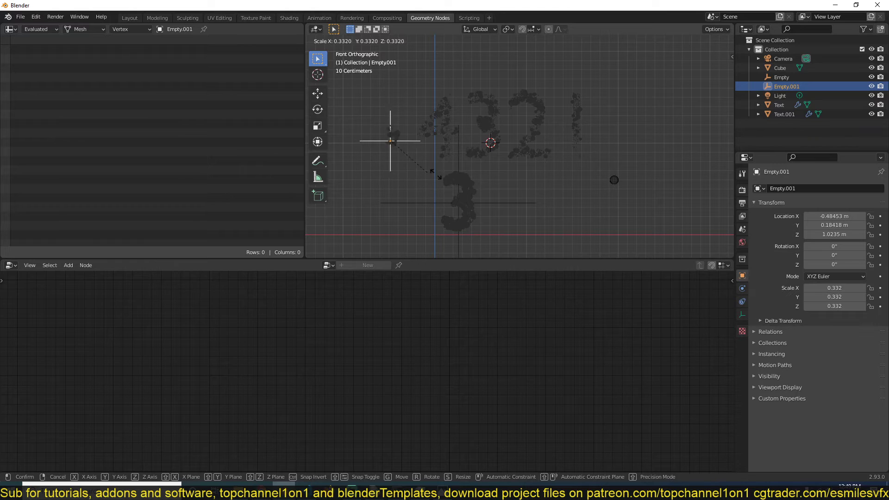
right_click(583, 195)
- Edit the 54321 mesh, select the digit 4's linked vertices and hook them to a new Empty
left_click(450, 134)
key("Tab")
left_click(445, 115)
key("ctrl+l")
key("ctrl+h")
left_click(447, 119)
key("Tab")
- Select the linked vertices of the digit 3 in the 54321 mesh and hook them to a new Empty
key("Tab")
left_click(496, 121)
key("ctrl+l")
key("ctrl+h")
left_click(498, 120)
key("Tab")
- Select the linked vertices of the digit 2 and hook them to a new Empty
key("Tab")
left_click(538, 114)
key("ctrl+l")
key("ctrl+h")
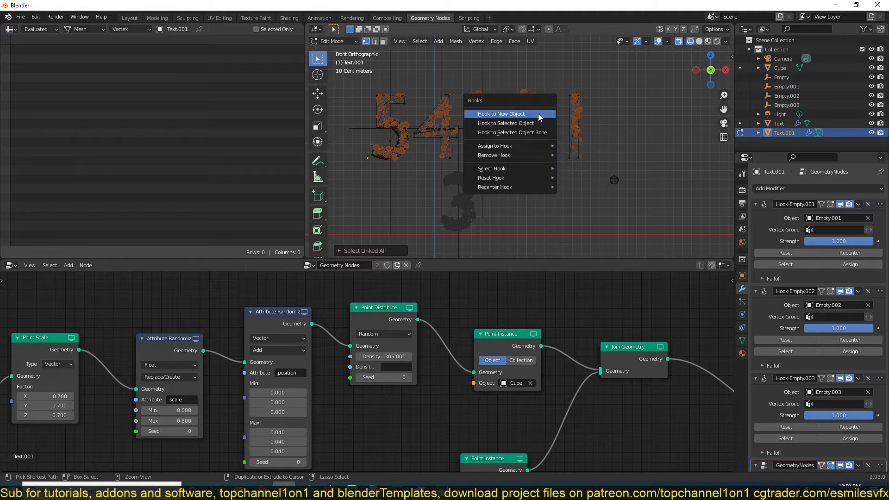
left_click(502, 114)
key("Tab")
- Select the linked vertices of the digit 1, hook them to a new Empty and return to Object Mode
key("Tab")
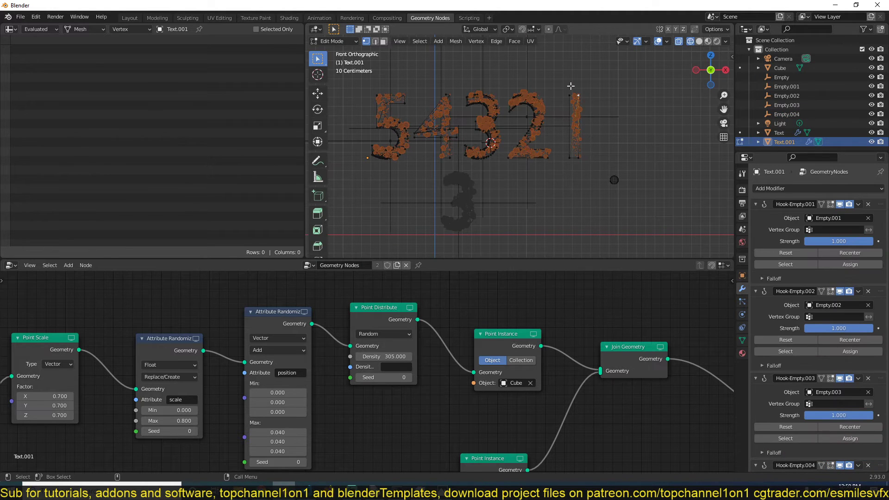
key("ctrl+l")
key("ctrl+h")
left_click(570, 85)
key("Tab")
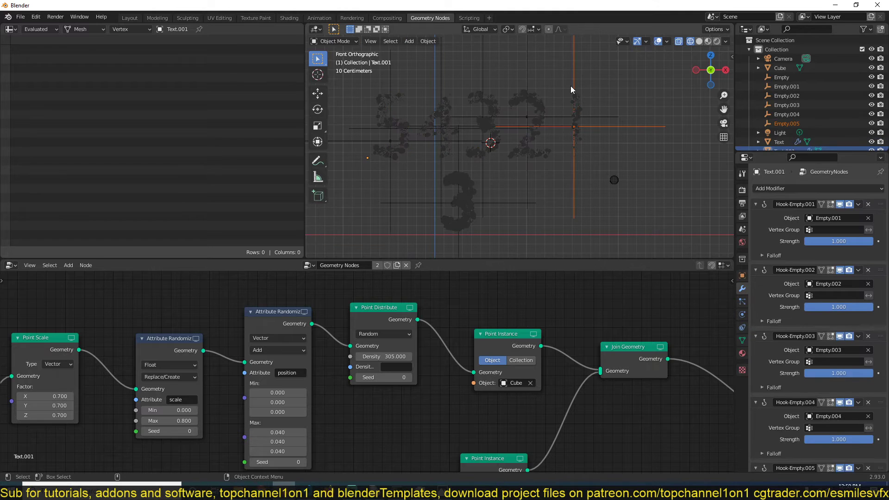
- Switch the viewport to Solid shading and test the digit 1's hook by scaling its Empty
left_click(571, 86)
key("z")
left_click(669, 123)
key("s")
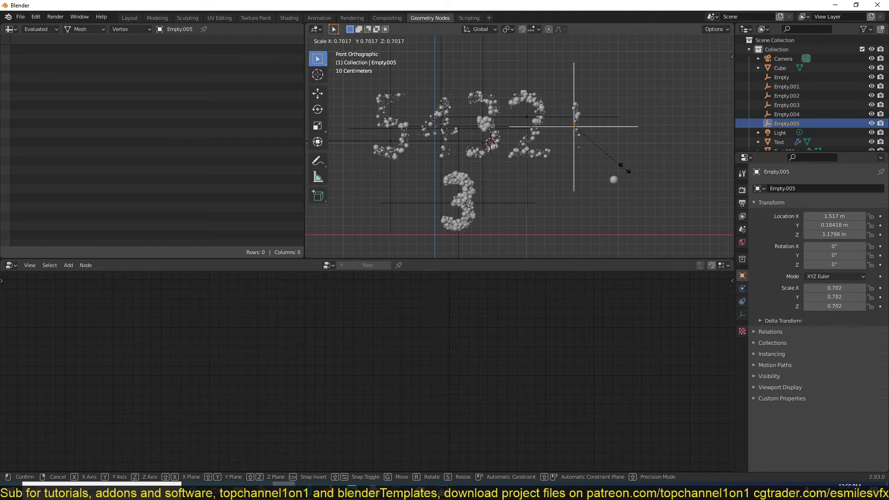
key("Escape")
- Select the five Empties hooked to the digits of 54321 together
scroll(542, 132, "down", 3)
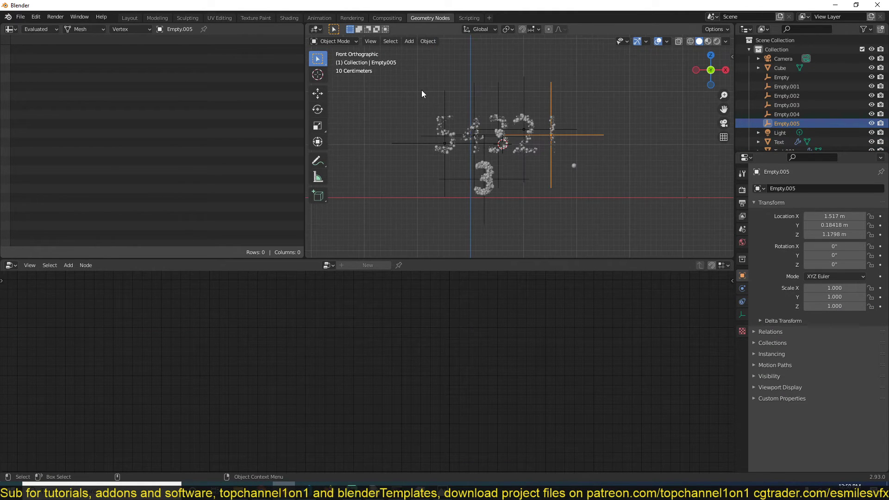
left_click_drag(426, 93, 725, 111)
key("grave")
left_click(551, 179)
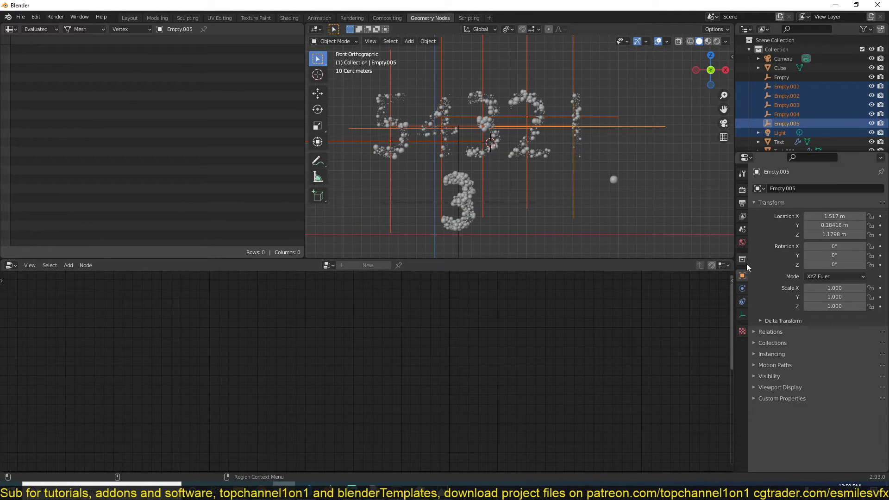
- Split the node editor horizontally, turn the lower area into a Timeline and enable auto keying
left_click_drag(730, 262, 564, 378)
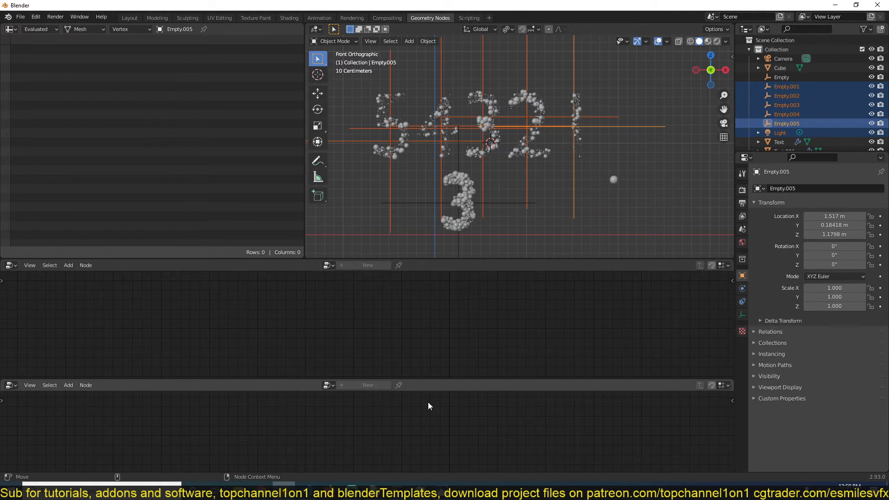
left_click(14, 385)
left_click(16, 387)
left_click(15, 387)
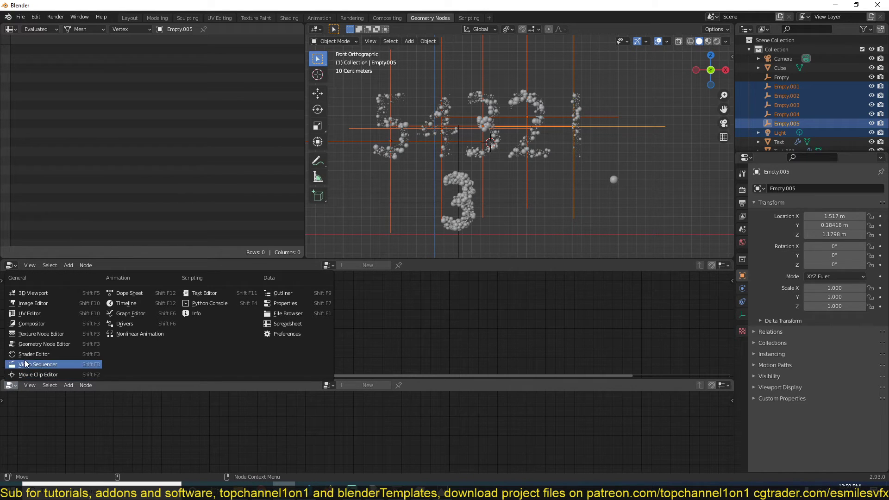
left_click(139, 304)
left_click(329, 385)
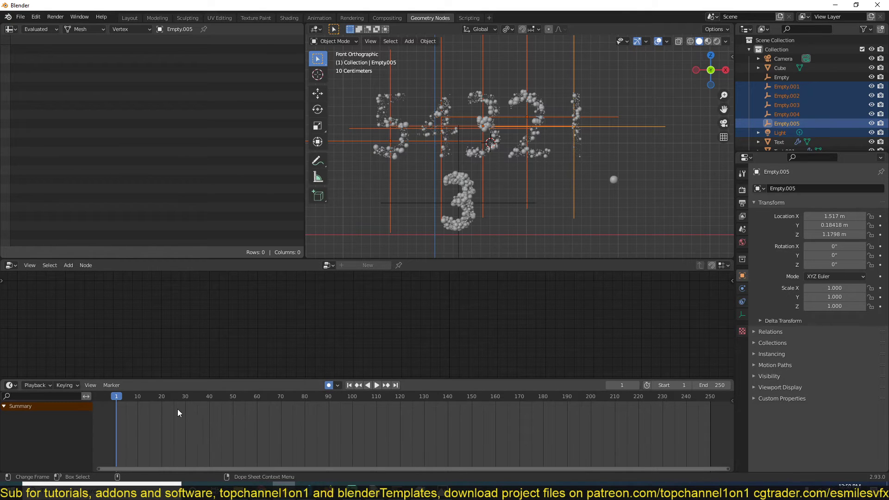
- At frame 61, auto-key the selected digit Empties' transforms at their full scale and original position
left_click(259, 396)
key("g")
left_click(579, 131)
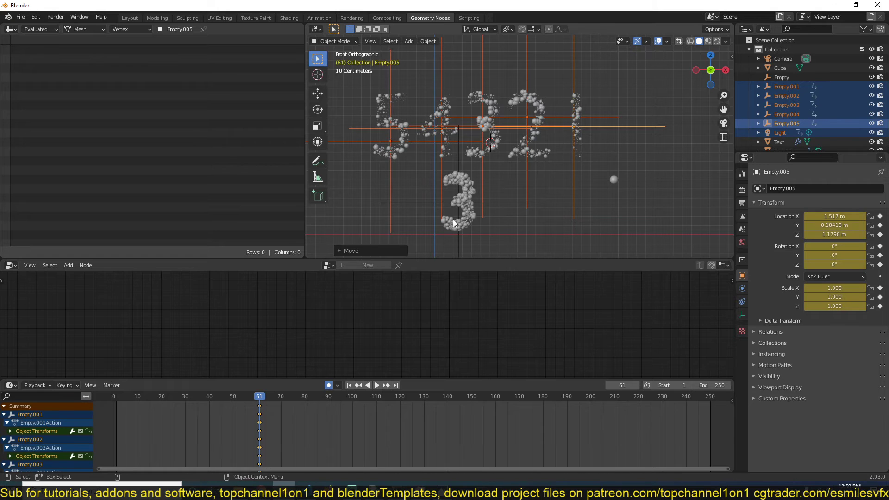
- At frame 1, scale the selected digit Empties down to about 0.066 and play back the growth animation
right_click(115, 421, "shift")
key("s")
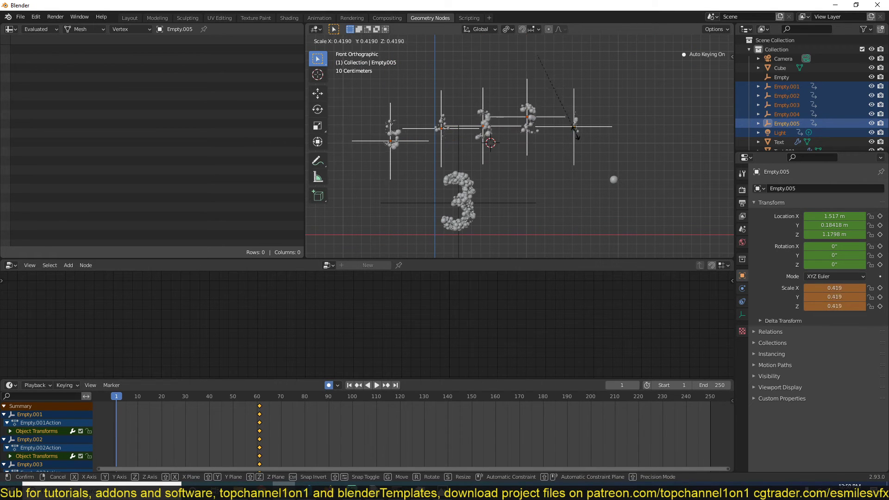
left_click(553, 90)
key("s")
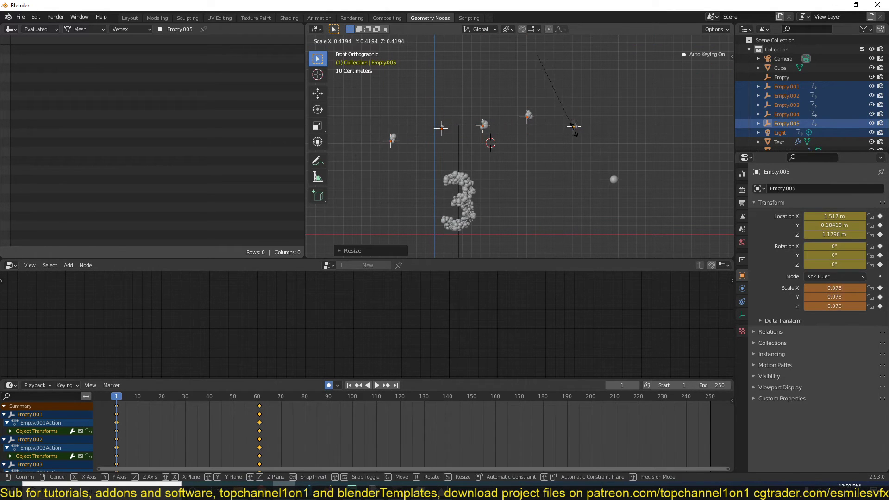
left_click(572, 124)
key("space")
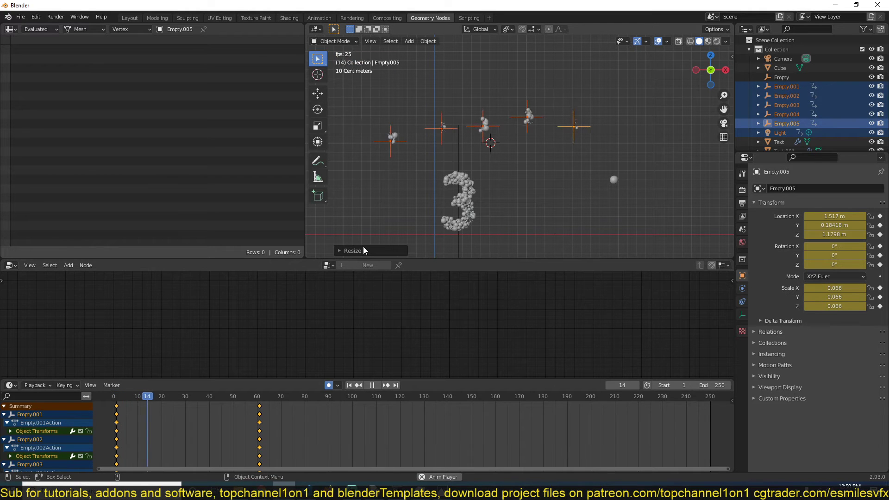
key("Escape")
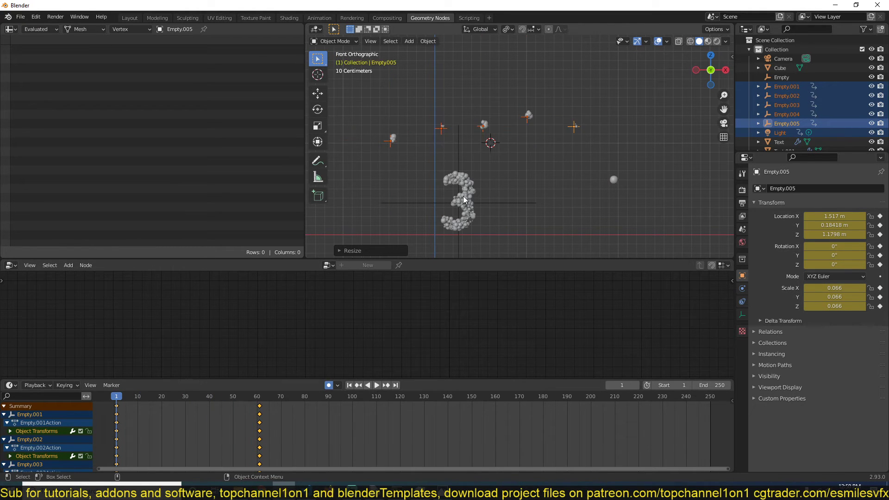
- Delete the X, Y and Z location and rotation animation channels of the digit 5's Empty, keeping only scale
left_click_drag(159, 379, 188, 332)
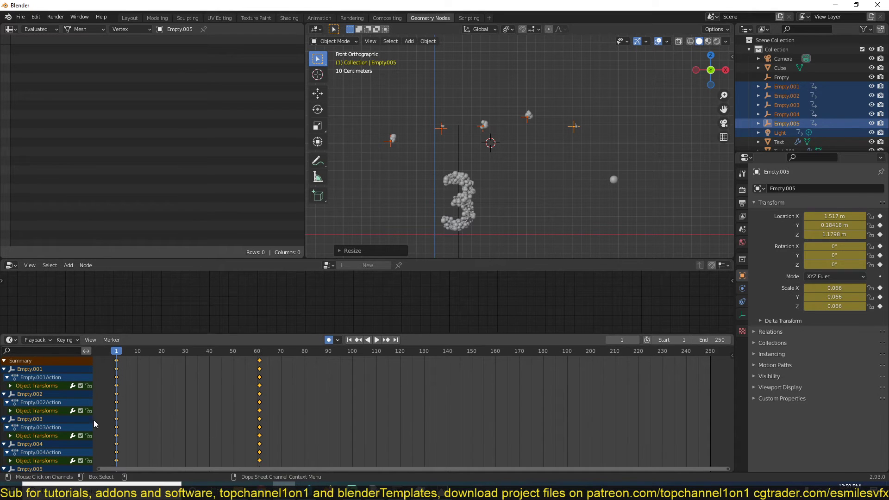
scroll(493, 145, "up", 3)
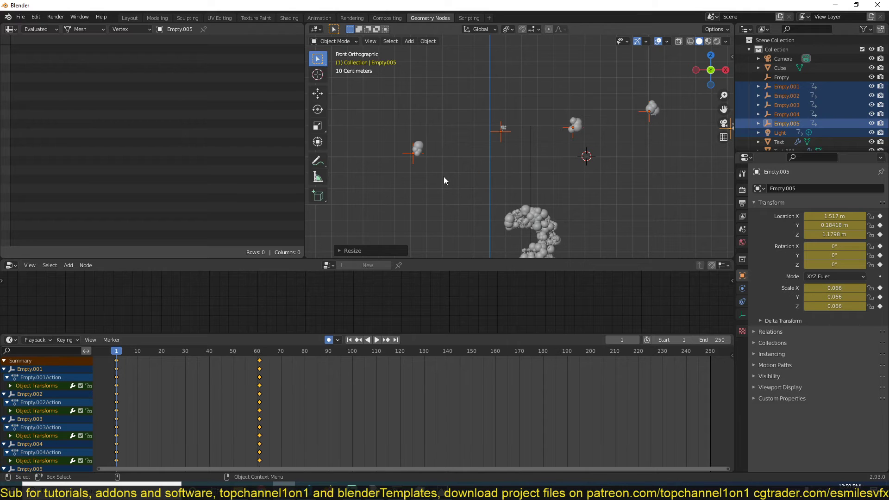
left_click(411, 163)
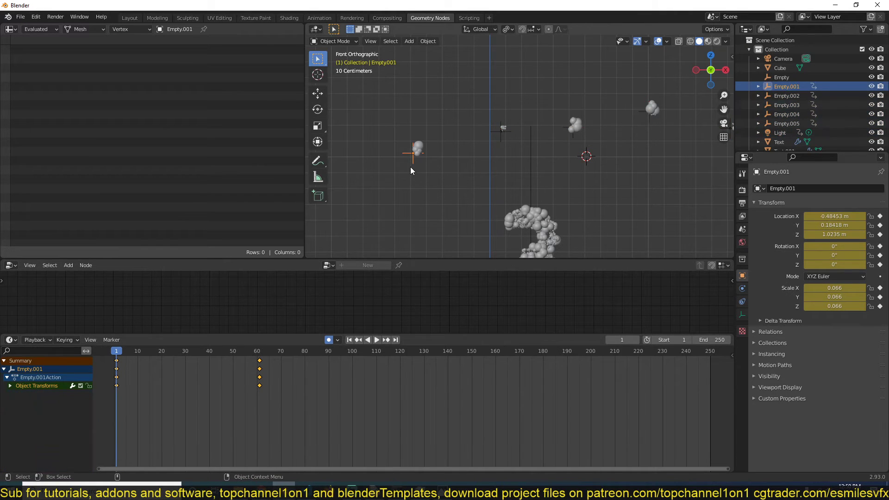
left_click(8, 385)
left_click(34, 436)
left_click(28, 394, "shift")
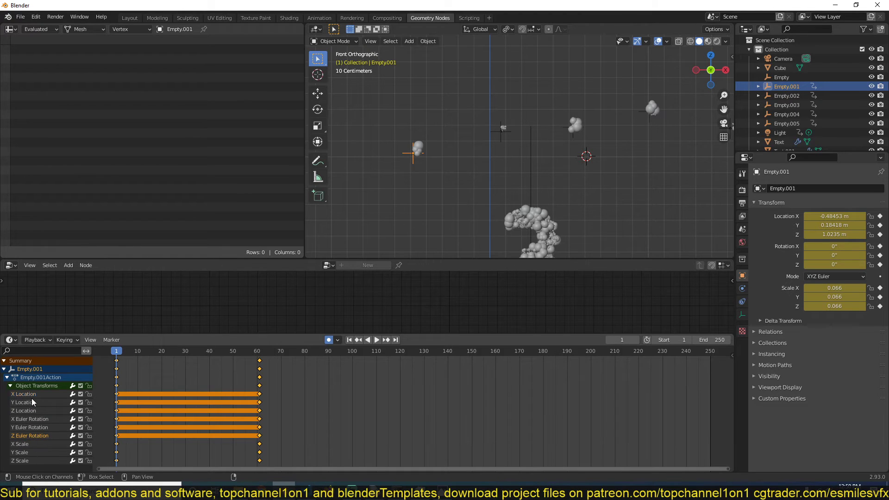
left_click_drag(14, 394, 49, 436)
key("x")
- Delete the location and rotation animation channels of the digit 4's Empty, keeping only scale
left_click(495, 139)
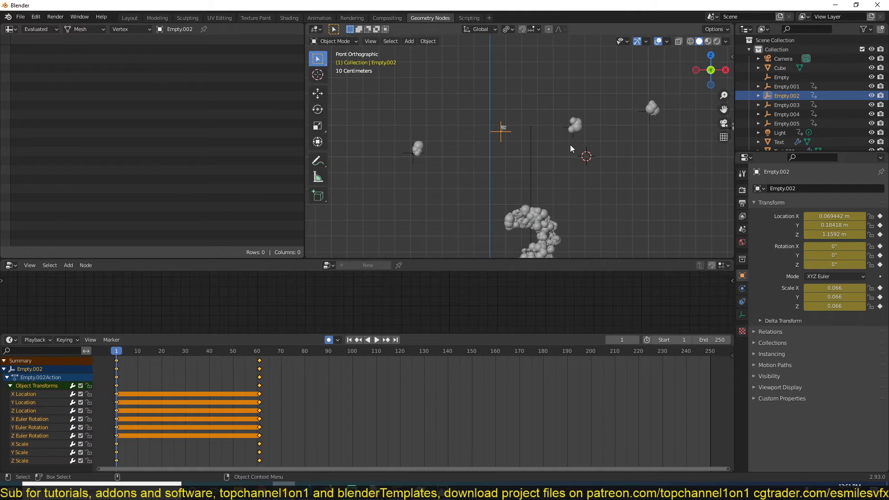
left_click_drag(10, 395, 41, 431)
key("x")
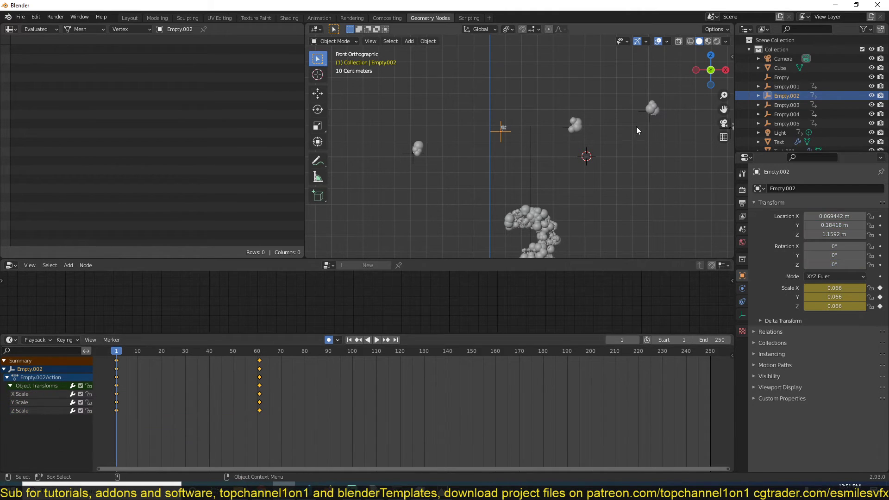
- Delete the location and rotation animation channels of the Empty hooked to the digit 3 of 54321
middle_click_drag(636, 126, 575, 161, "shift")
left_click(513, 162)
left_click(9, 386)
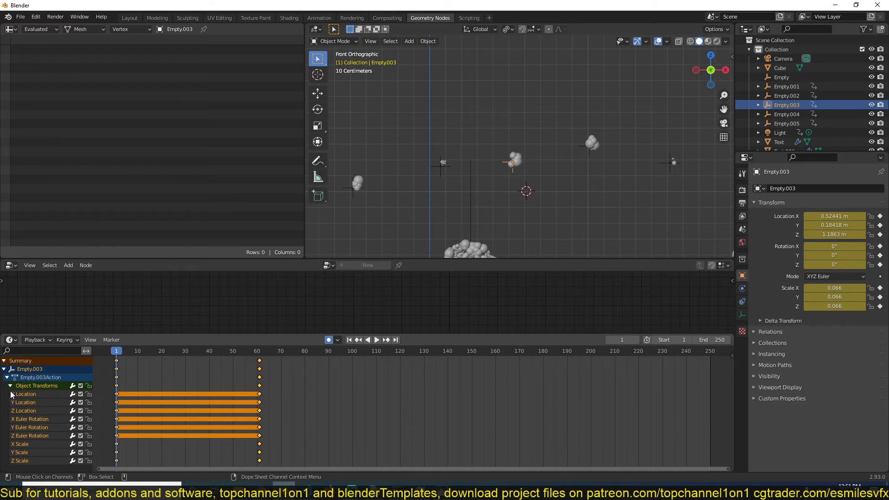
left_click_drag(4, 395, 49, 437)
key("x")
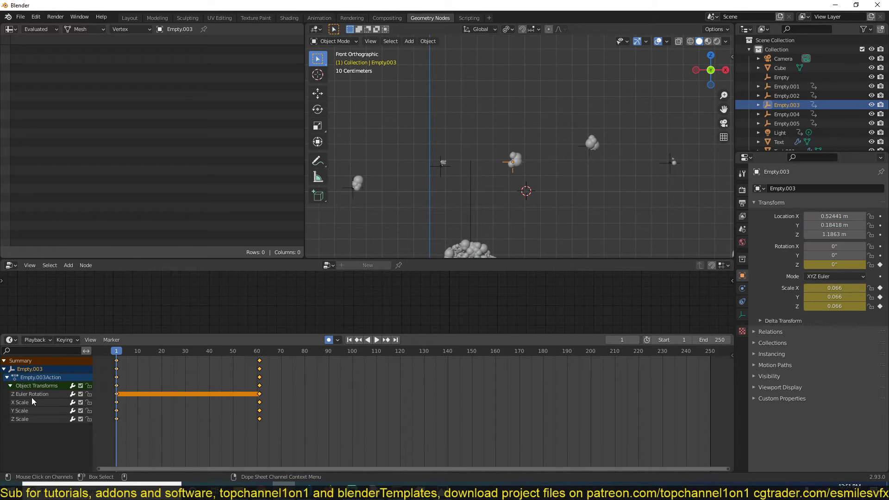
- Delete the location and rotation animation channels of the digit 2's Empty, keeping only scale
left_click(591, 148)
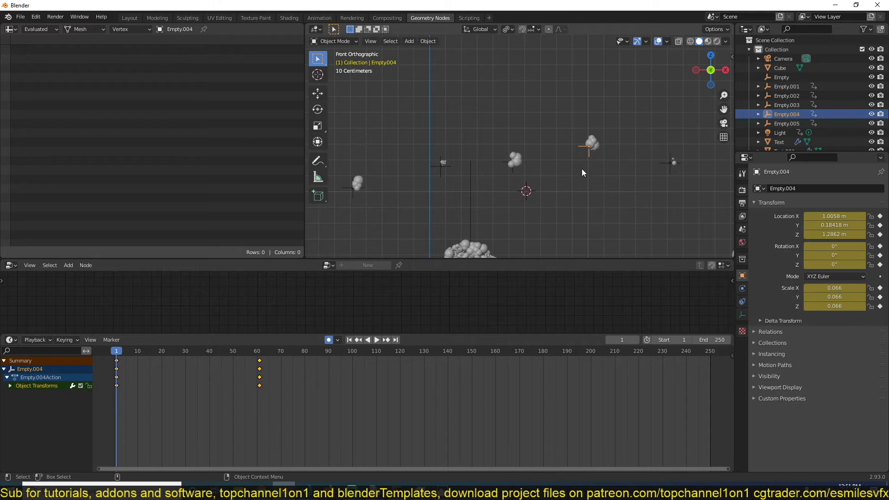
left_click(10, 386)
left_click_drag(4, 394, 63, 437)
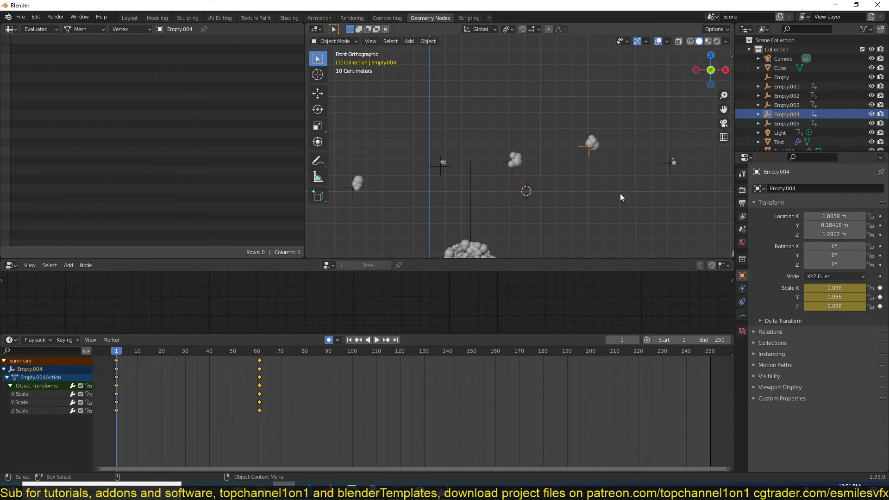
- Delete the location and rotation animation channels of the digit 1's Empty, keeping only scale
left_click(672, 163)
left_click(10, 385)
left_click_drag(7, 394, 45, 432)
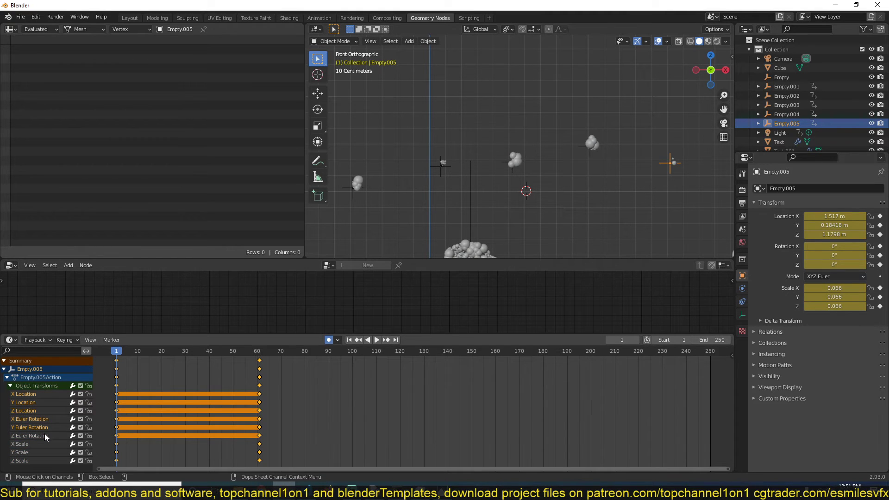
key("x")
- Turn off auto keying and move the digit 4's Empty close to the digit 5's, at about X -0.58 m and Z 1.20 m
scroll(551, 192, "down", 3)
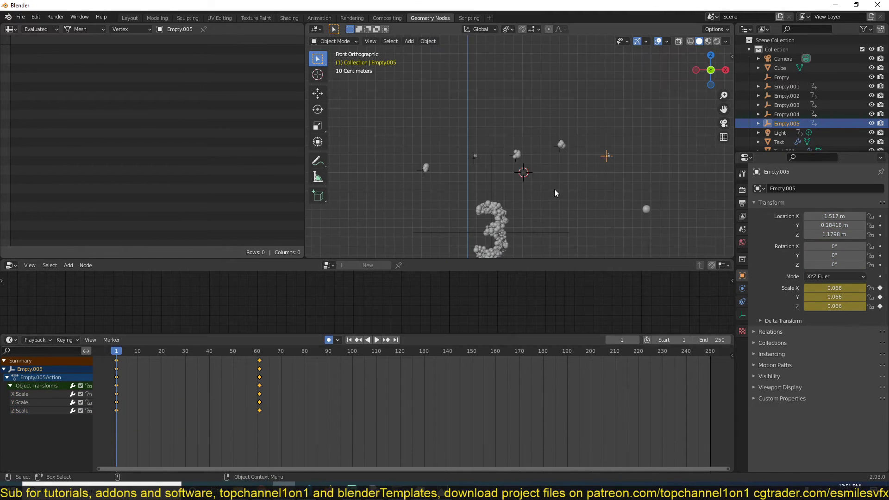
scroll(551, 191, "up", 2)
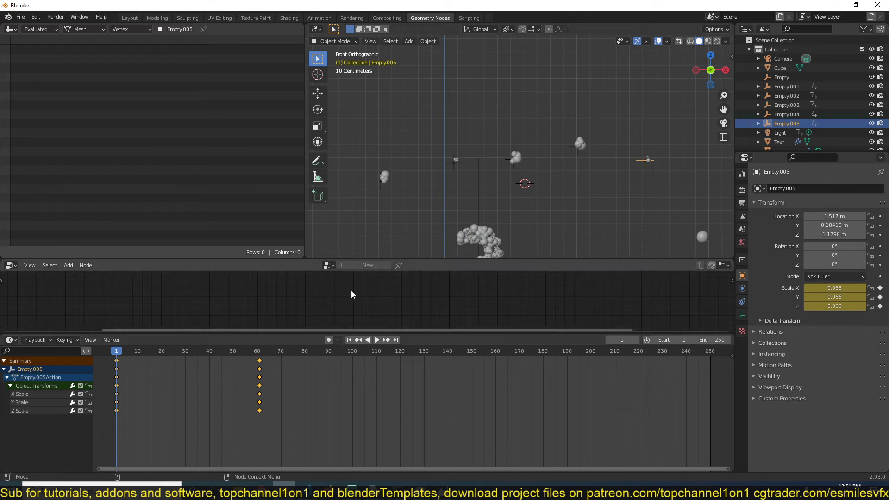
left_click(388, 193)
left_click(383, 192)
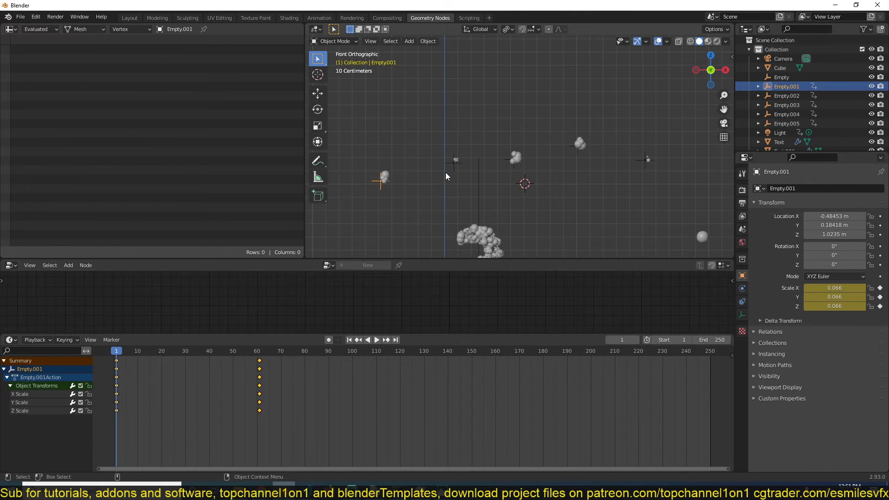
left_click(451, 171)
key("h")
key("ctrl+z")
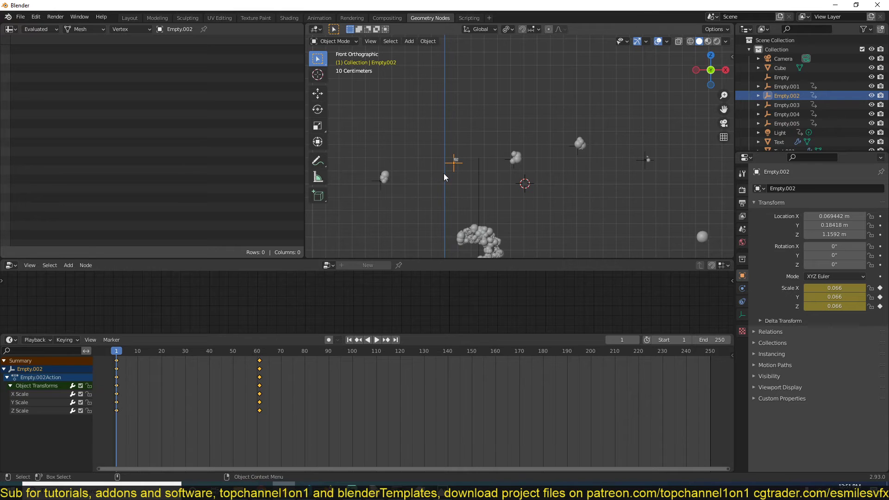
key("g")
left_click(360, 173)
- Play back the animation to check how the digits 5 and 4 grow beside each other
key("space")
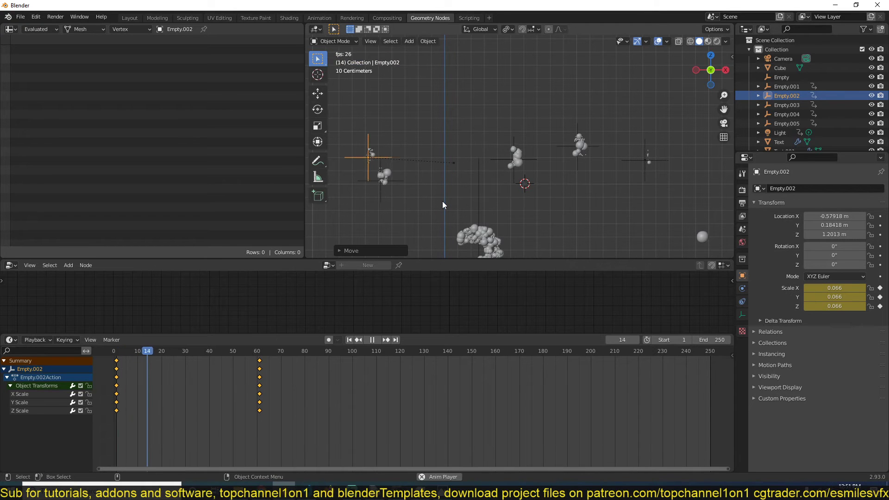
key("Escape")
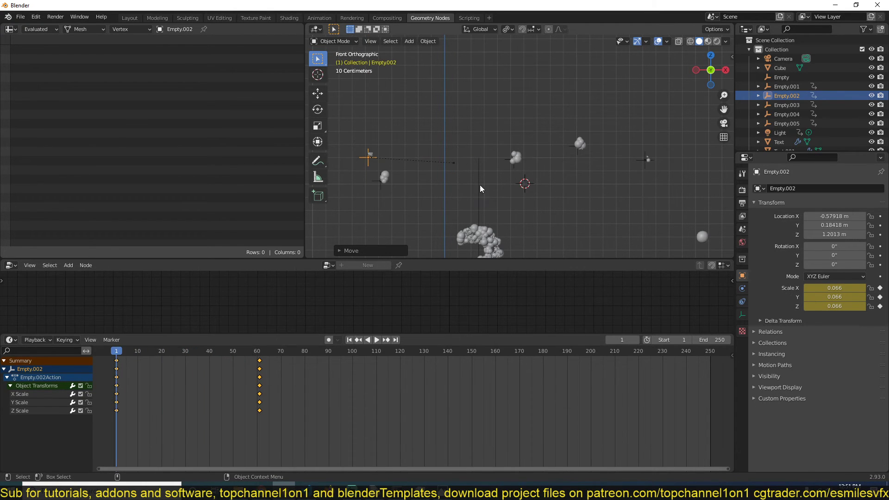
key("space")
key("Escape")
- Snap the 3D cursor to the digit 5's Empty, Empty.001
scroll(380, 165, "up", 1)
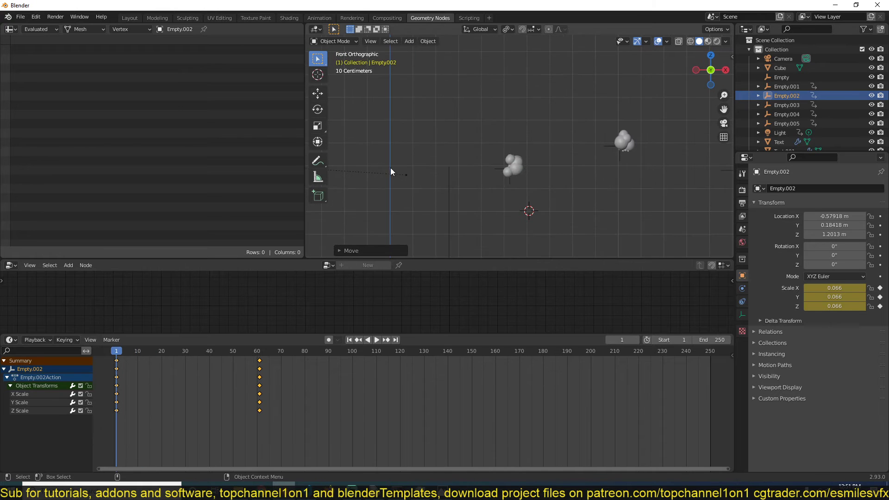
left_click(358, 185, "shift")
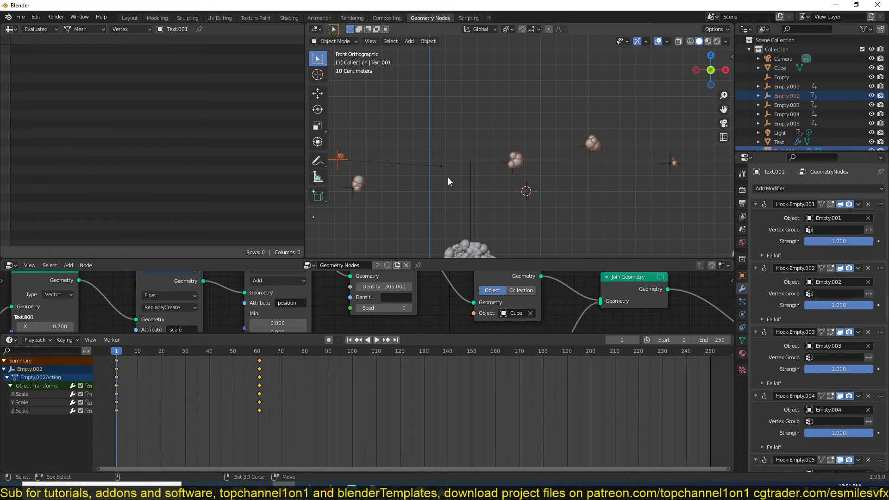
left_click(356, 198)
middle_click_drag(364, 196, 438, 182, "shift")
scroll(379, 182, "up", 3)
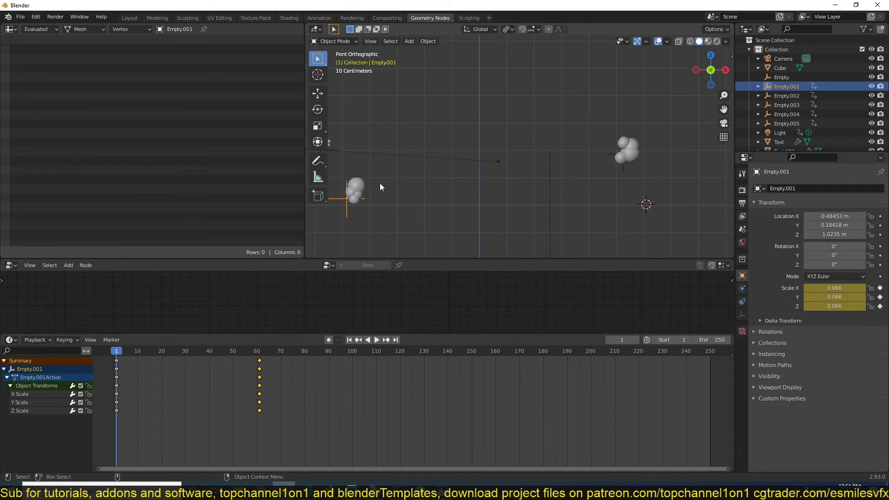
middle_click_drag(379, 183, 433, 187, "shift")
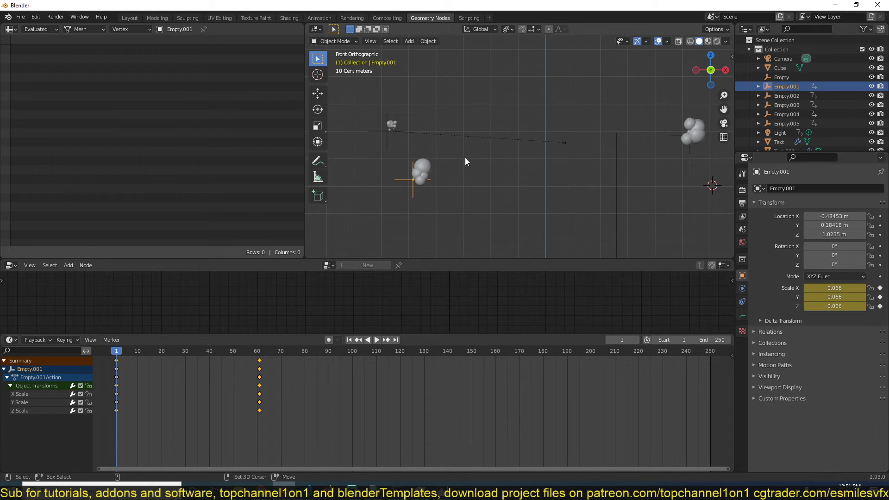
key("shift+s")
left_click(455, 233)
- Select Empty.002 to Empty.005 and snap them all to the 3D cursor at the digit 5's Empty
middle_click_drag(401, 157, 388, 175, "shift")
left_click(381, 170)
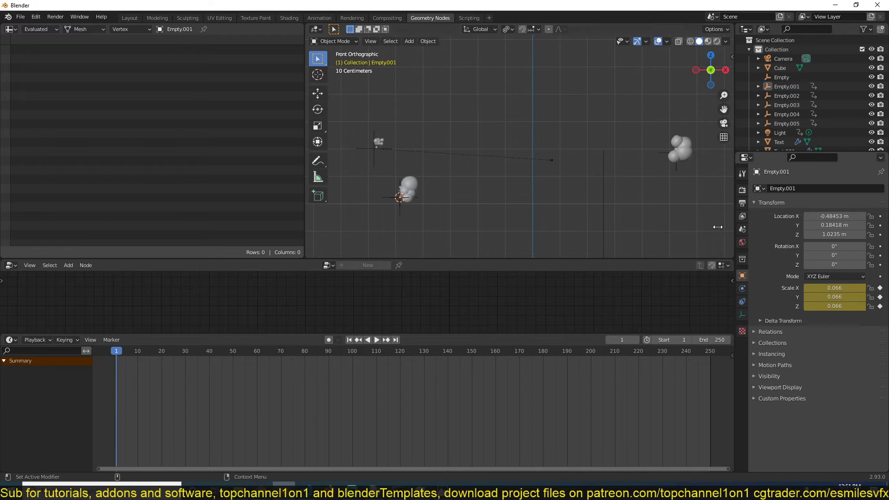
left_click(383, 157)
middle_click_drag(610, 207, 519, 222, "shift")
left_click(584, 184, "shift")
middle_click_drag(723, 232, 595, 237, "shift")
left_click(590, 154, "shift")
middle_click_drag(619, 202, 487, 203, "shift")
left_click(589, 172, "shift")
scroll(614, 213, "down", 4)
middle_click_drag(538, 193, 592, 186, "shift")
key("shift+g")
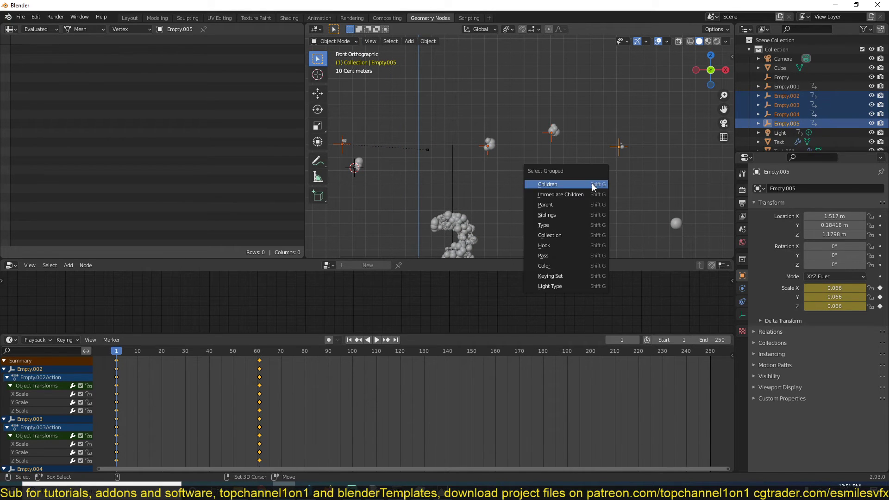
key("Escape")
key("shift+s")
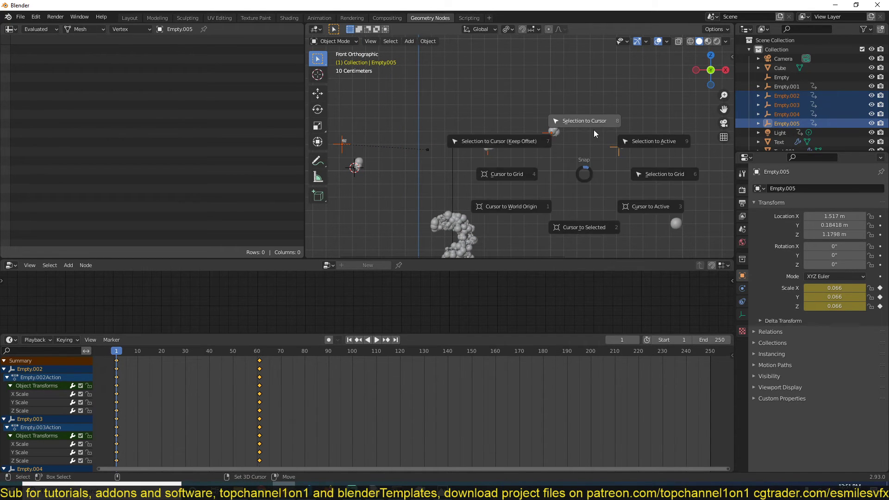
left_click(594, 123)
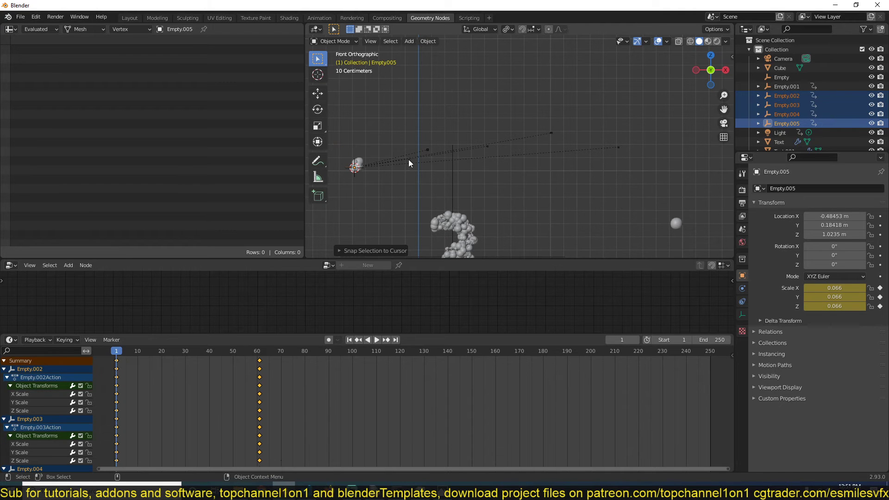
- Play back the animation to check how all the digits grow from the shared point
middle_click_drag(416, 163, 545, 163, "shift")
key("space")
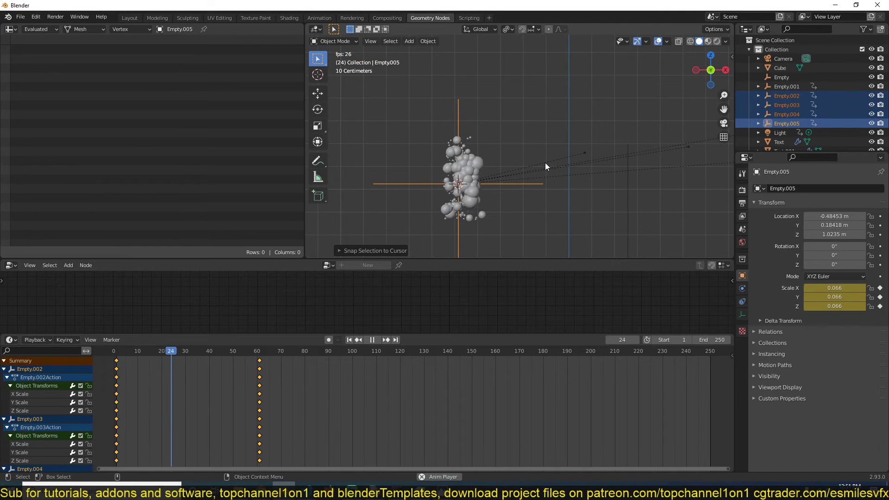
key("space")
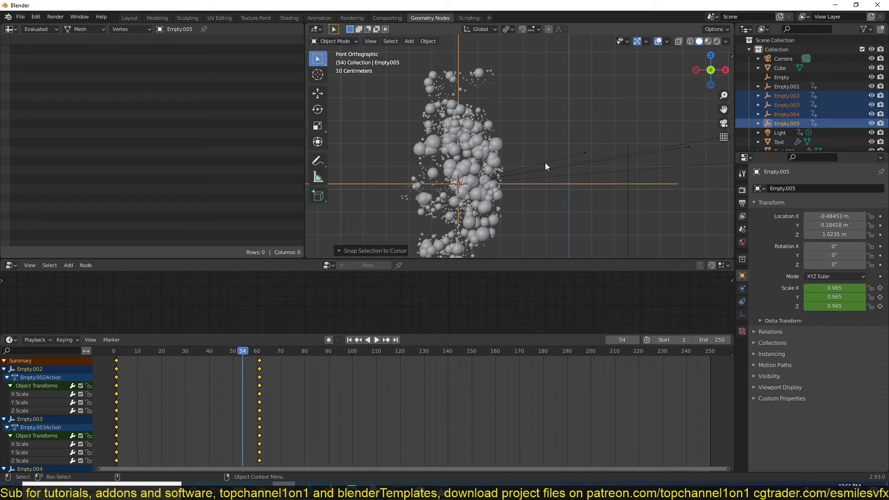
- Shift the scale keyframes of the digit 4's Empty, Empty.002, to frames 40 and 100
left_click(787, 88)
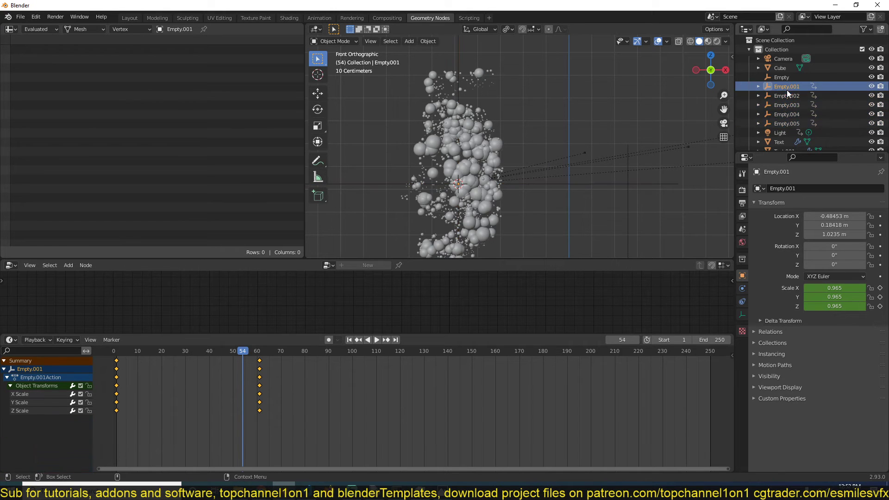
left_click(786, 123, "shift")
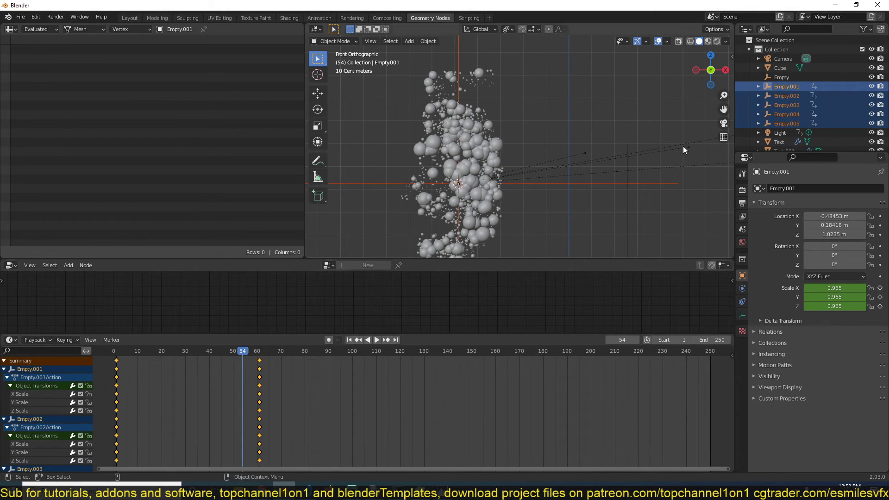
left_click(512, 243)
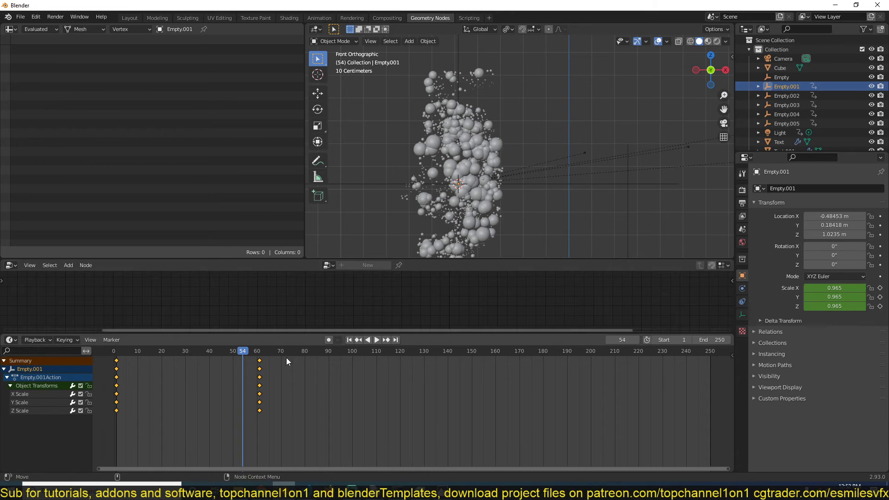
left_click(804, 97)
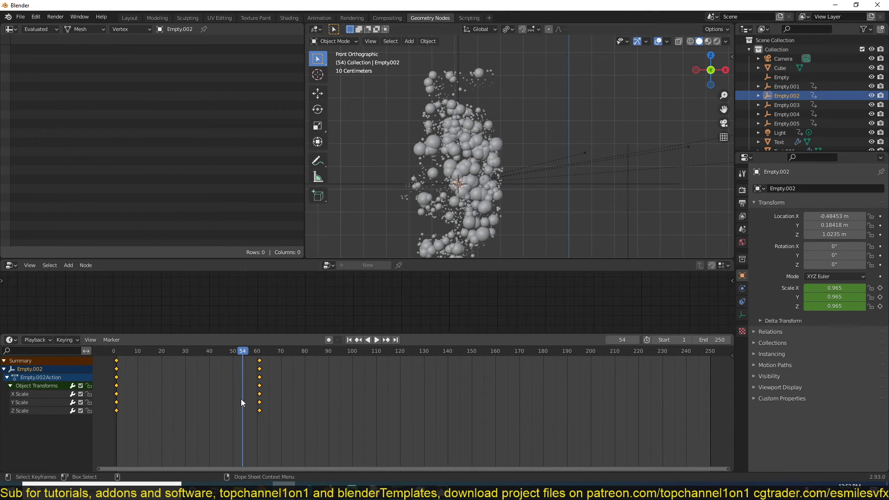
key("g")
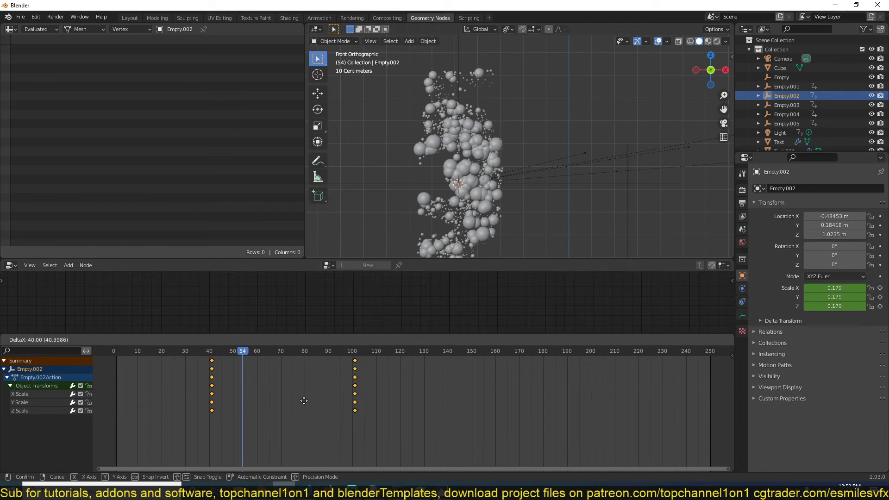
left_click(302, 400)
- Shift the scale keyframes of Empty.003 to frames 73 and 133, and those of Empty.004 to about frames 116 and 176
left_click(786, 104)
key("g")
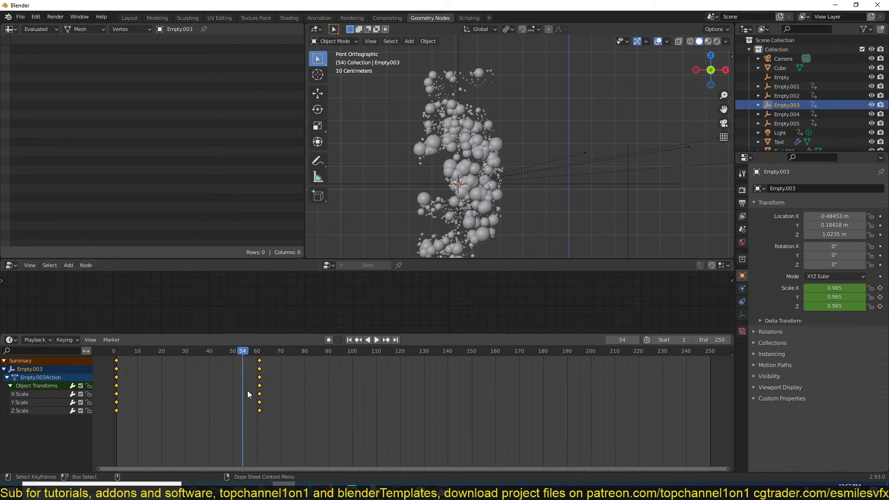
left_click(419, 396)
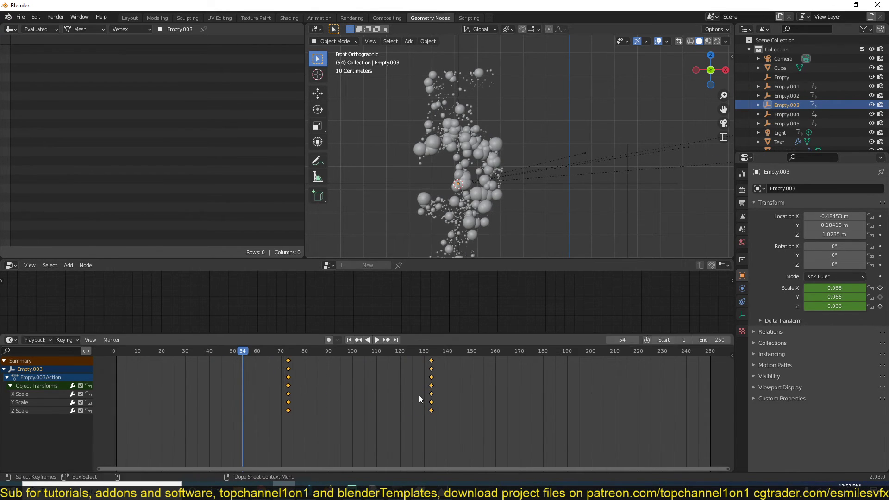
left_click(784, 113)
key("g")
left_click(532, 369)
- Shift the scale keyframes of the digit 1's Empty, Empty.005, to about frames 167 and 227
left_click(785, 123)
key("g")
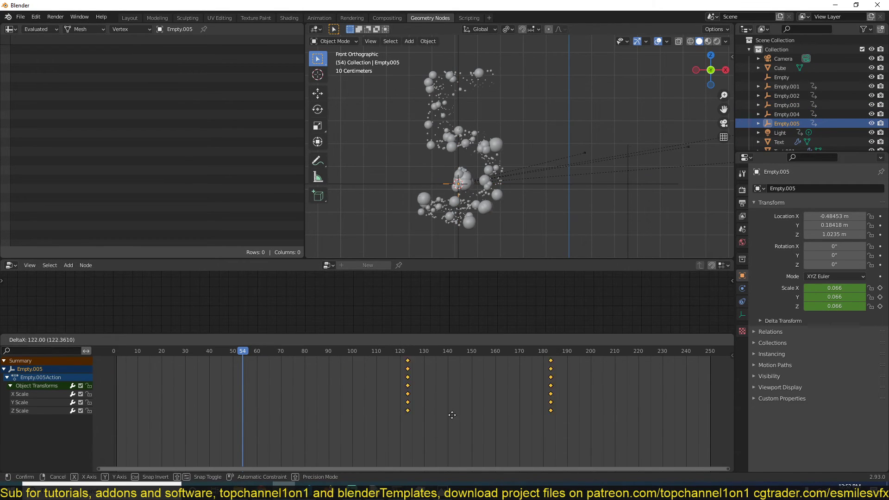
left_click(541, 413)
- Play the animation from frame 0 to check the staggered growth of the digits
left_click(194, 401)
key("shift+Left")
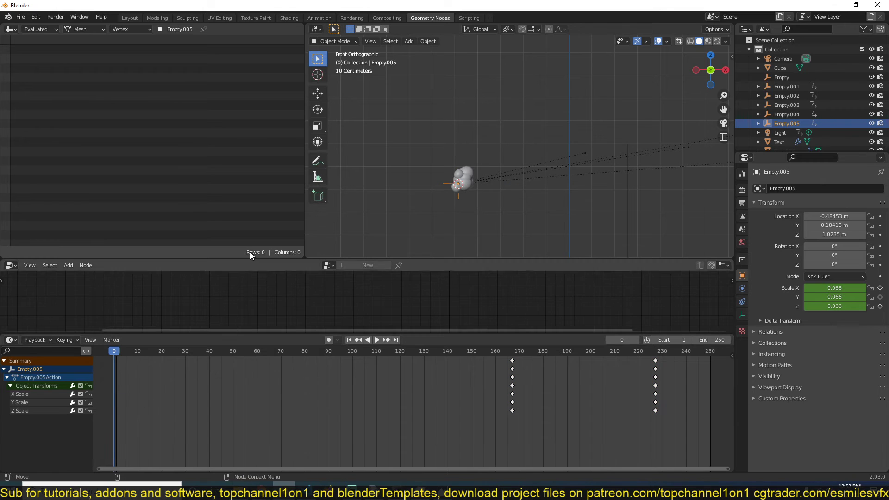
key("space")
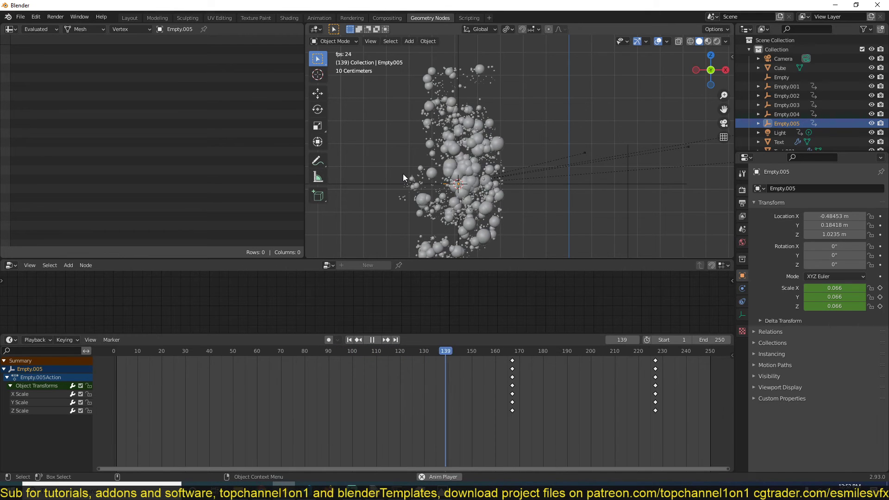
key("Escape")
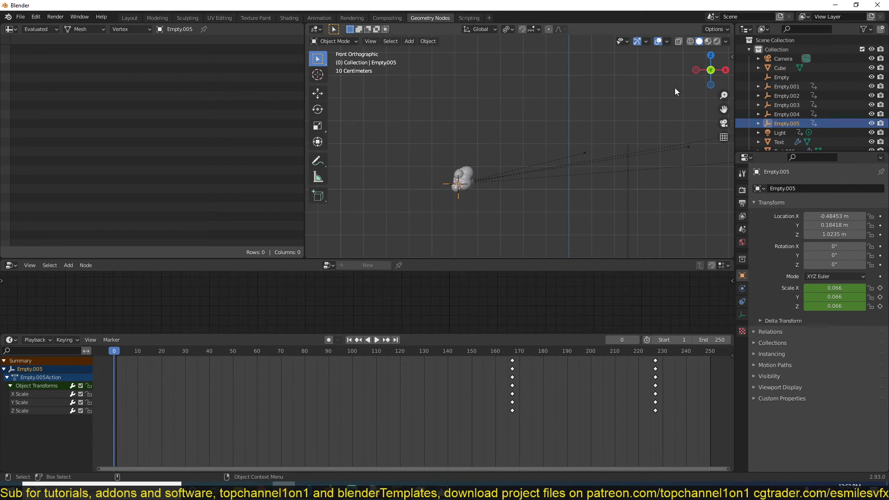
- Undo the keyframe shifts of the digit Empties and fit the timeline to all keyframes
left_click(787, 77, "shift")
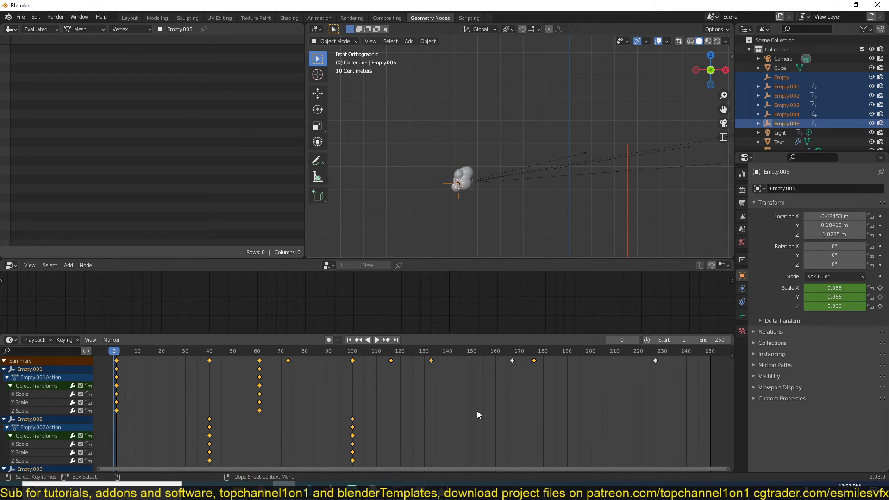
key("Home")
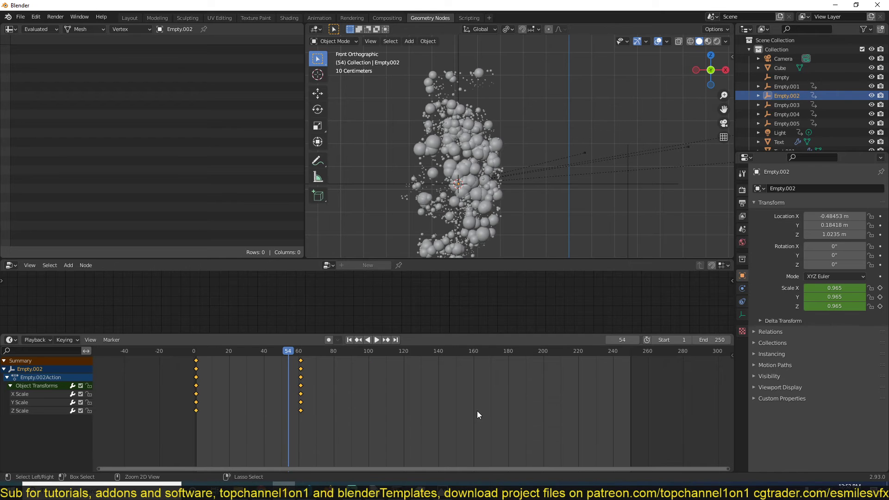
- Move the current frame to 113 and turn on auto keying
right_click_drag(234, 379, 323, 377)
left_click(371, 340)
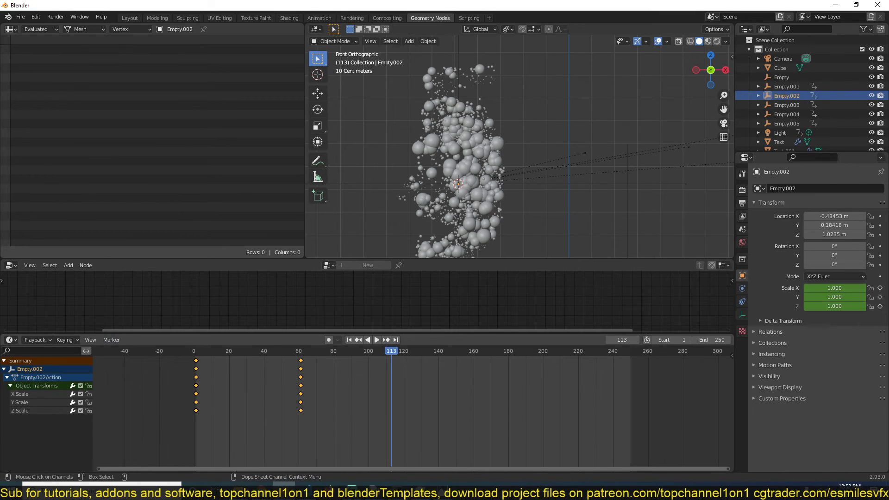
left_click(328, 339)
- Set the active keying set to Scale, keeping the new keyframe type as Keyframe
left_click(60, 340)
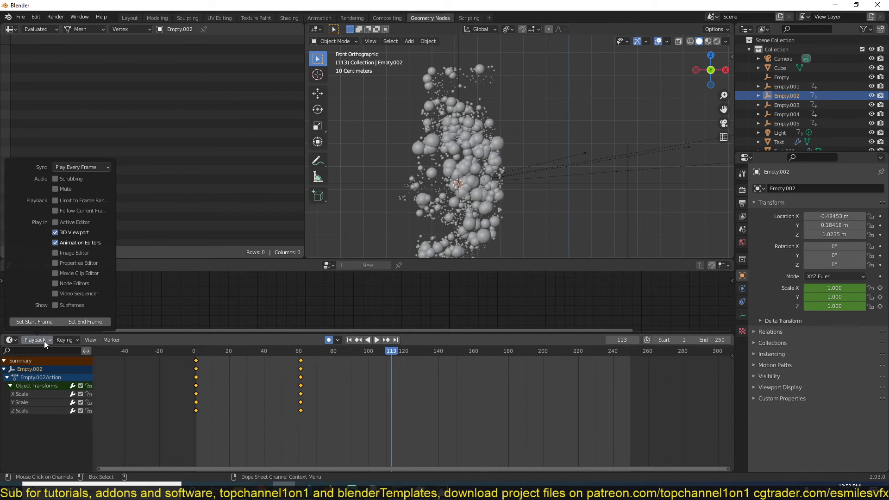
left_click(86, 311)
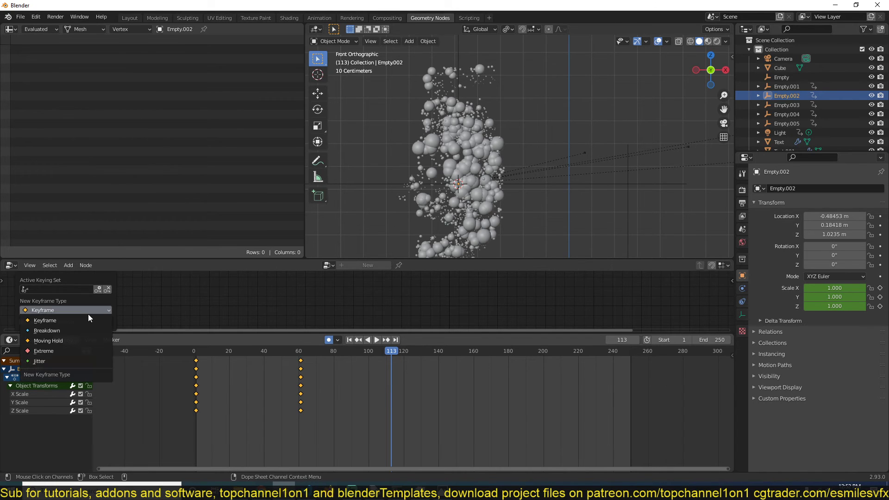
left_click(341, 340)
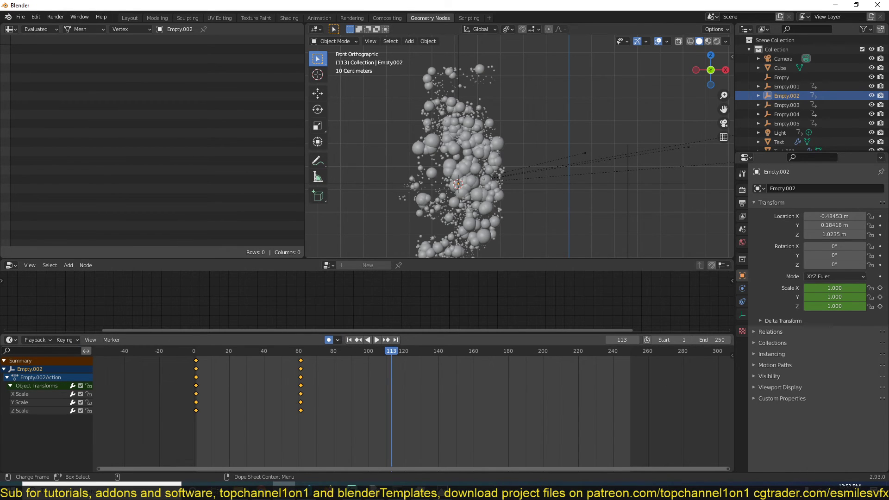
left_click(76, 340)
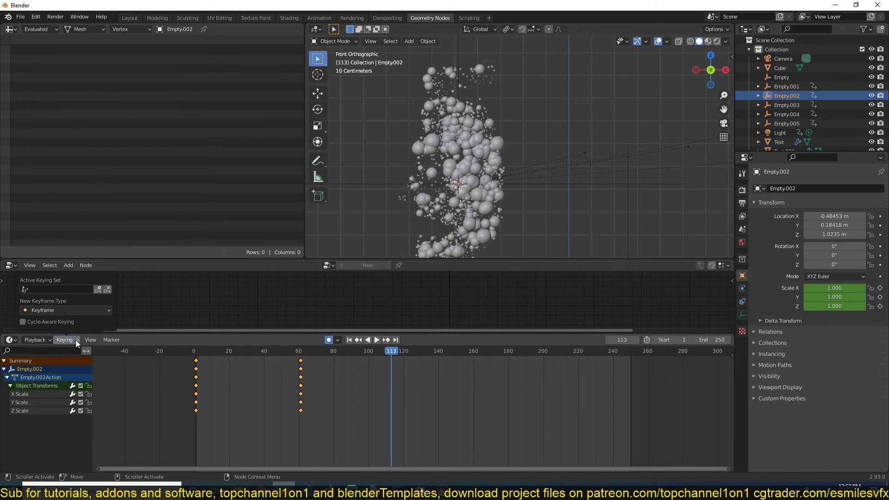
left_click(78, 313)
left_click(79, 313)
left_click(51, 289)
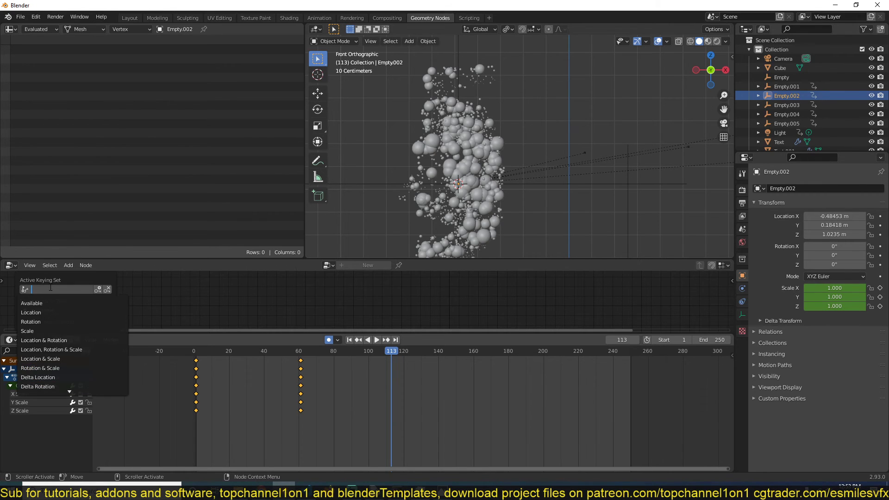
left_click(37, 329)
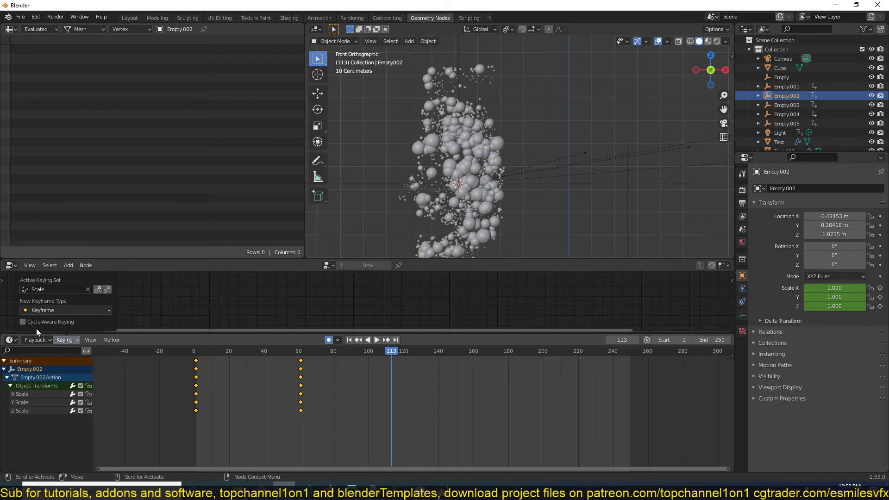
- Select Empty through Empty.005 and confirm a move in place to auto-key them at frame 113
scroll(612, 179, "down", 2)
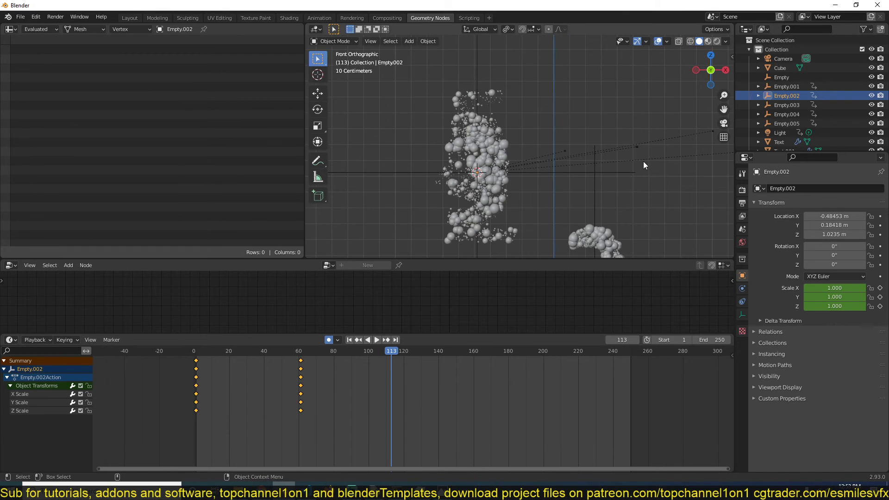
left_click(804, 78)
left_click(790, 123, "shift")
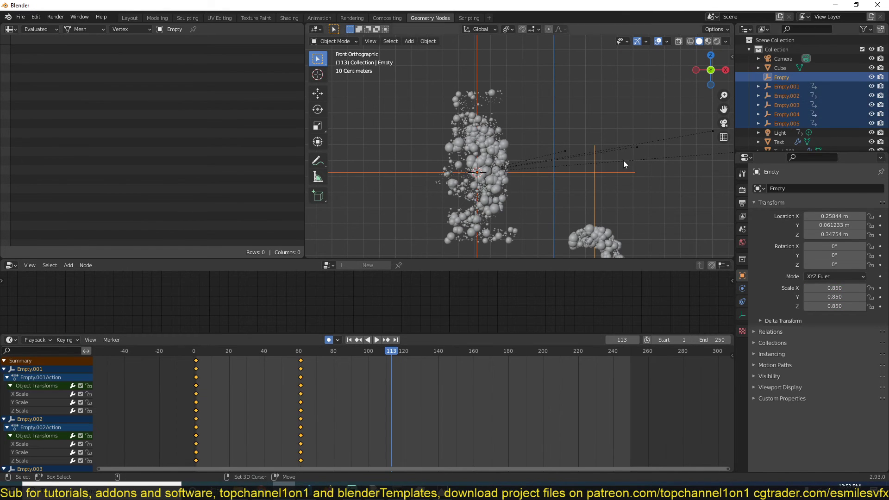
key("g")
left_click(470, 184)
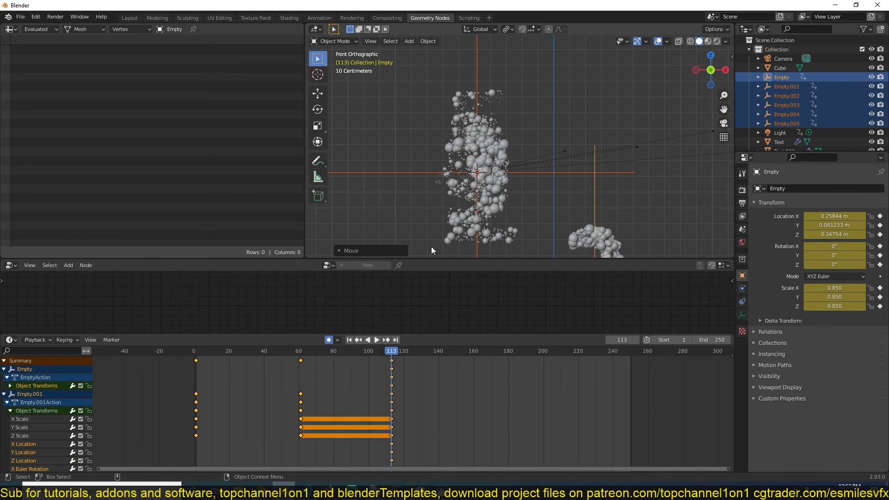
- At frame 136, deselect Empty and scale Empty.001 through Empty.005 down to almost nothing so auto keying records them
left_click(431, 354)
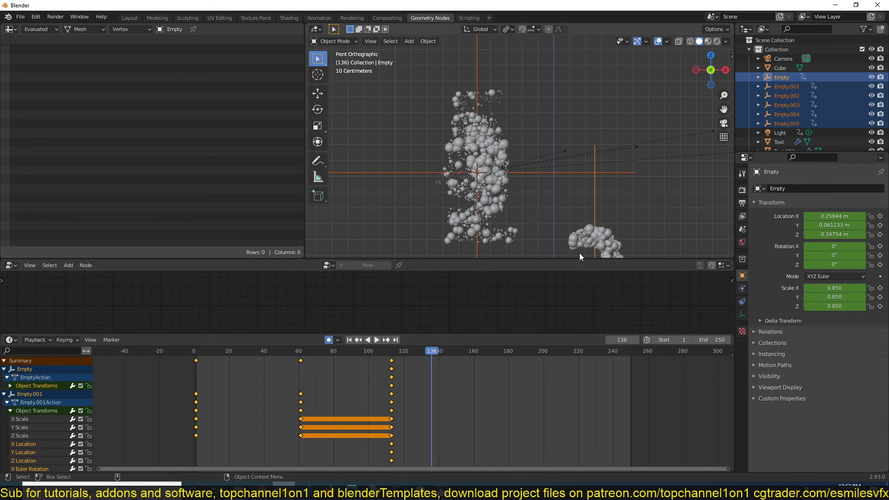
key("s")
right_click(531, 221)
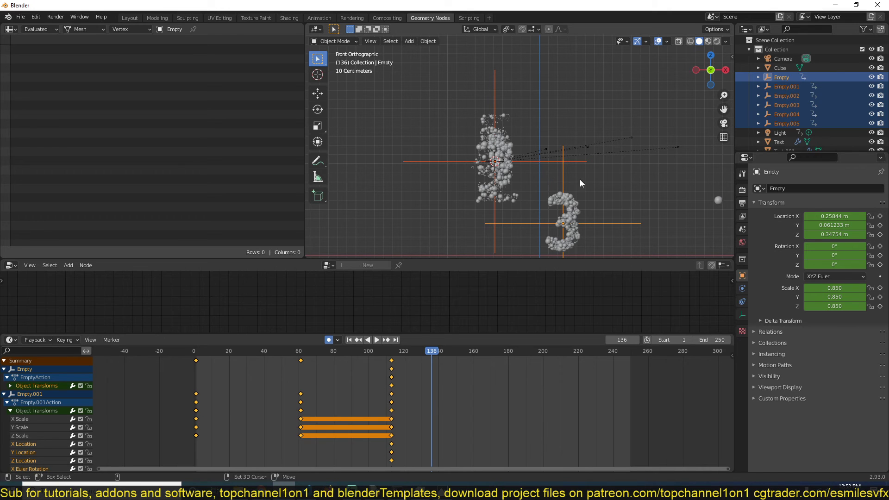
left_click_drag(584, 182, 529, 181, "ctrl")
key("s")
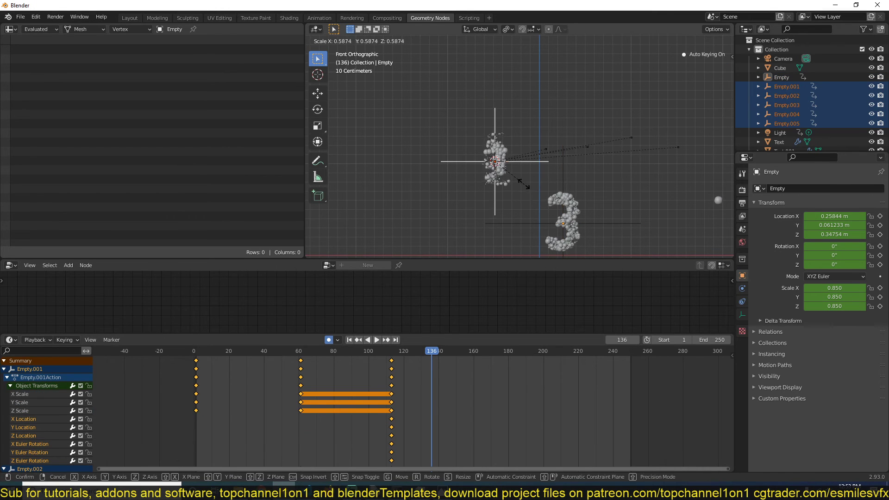
left_click(509, 171)
key("s")
left_click(499, 179)
- Maximize the timeline and delete the Location and Euler Rotation channels of Empty.002
scroll(63, 462, "down", 8)
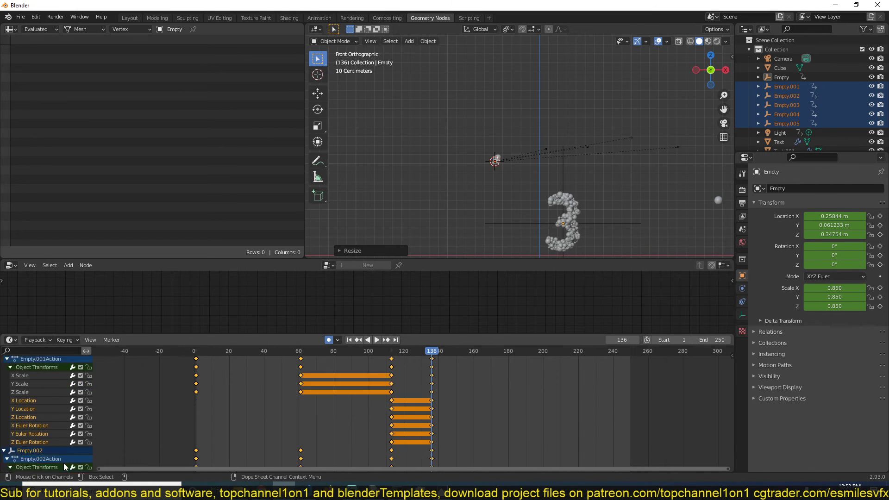
scroll(63, 463, "down", 4)
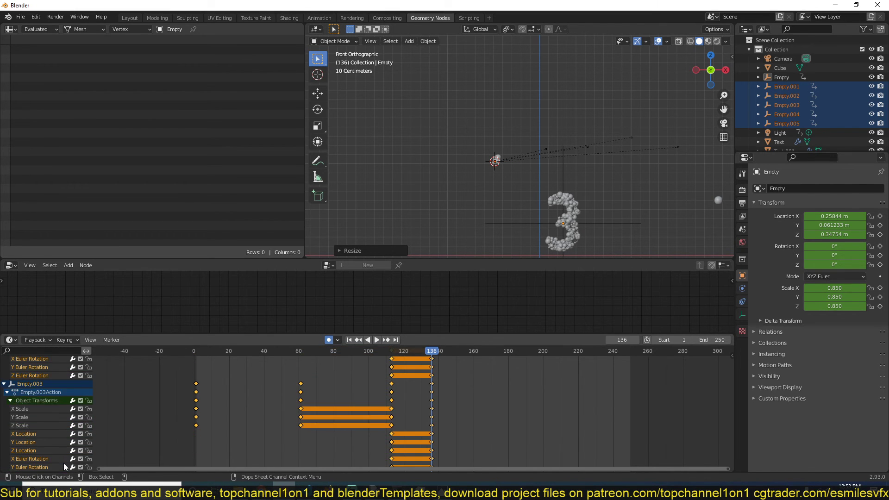
scroll(49, 408, "down", 8)
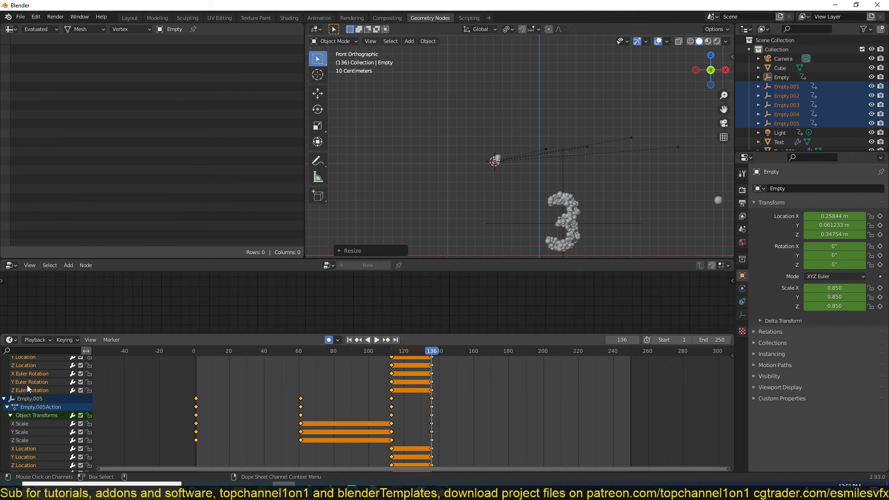
key("ctrl+space")
left_click(40, 118)
left_click_drag(3, 115, 34, 160)
key("x")
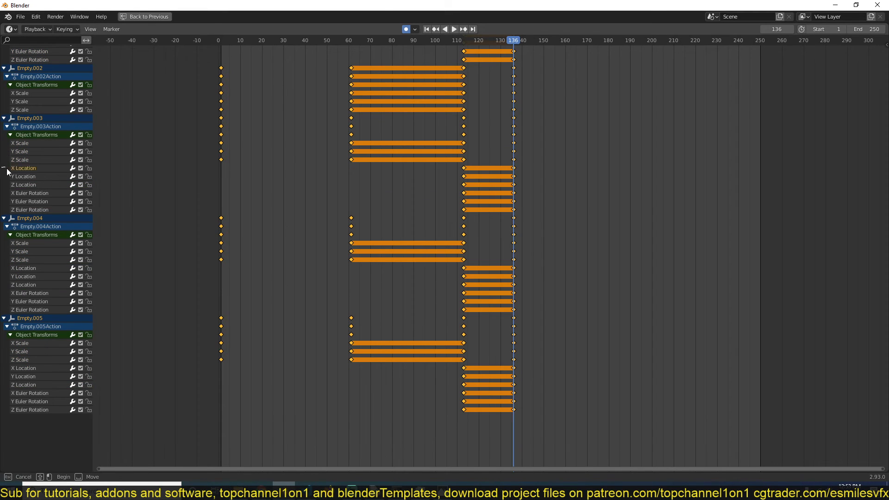
- Delete the Location and Euler Rotation channels of Empty.003, Empty.004 and Empty.005
left_click_drag(32, 201, 32, 202)
key("x")
left_click(28, 168)
key("x")
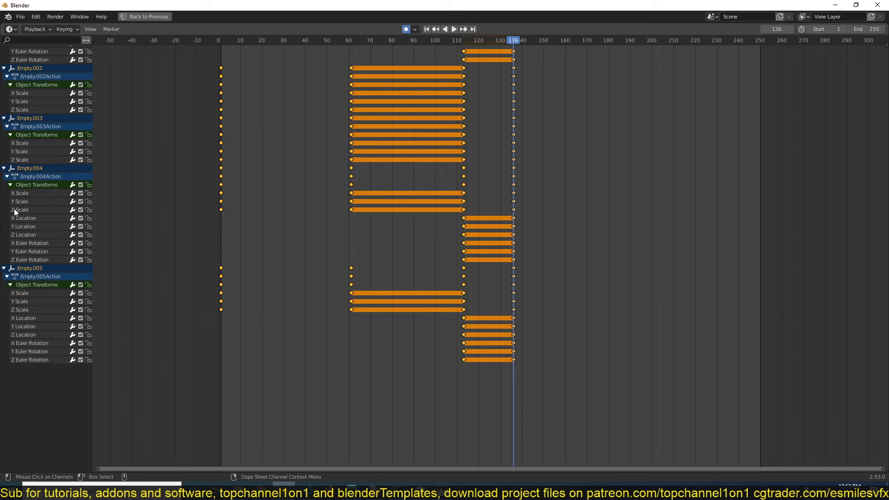
left_click_drag(45, 257, 47, 313)
key("x")
key("x")
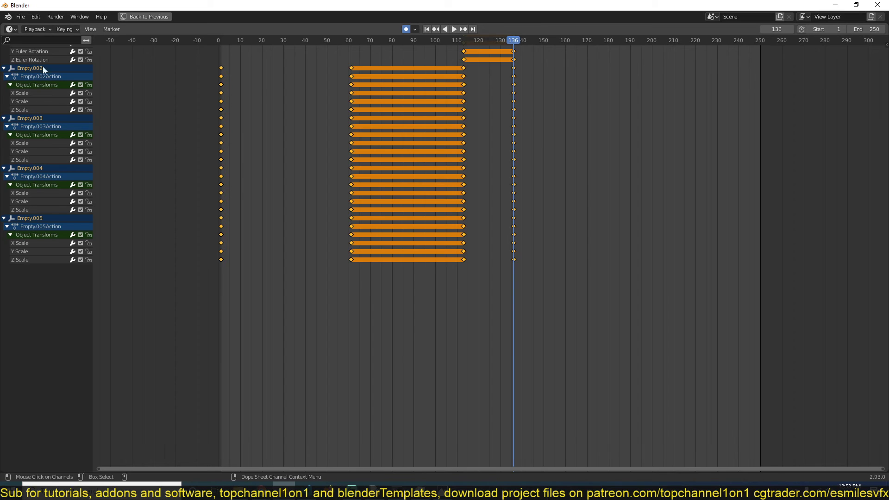
- Delete the Location and Euler Rotation channels of Empty.001, restore the full layout and play back the scale animation
scroll(18, 59, "up", 5)
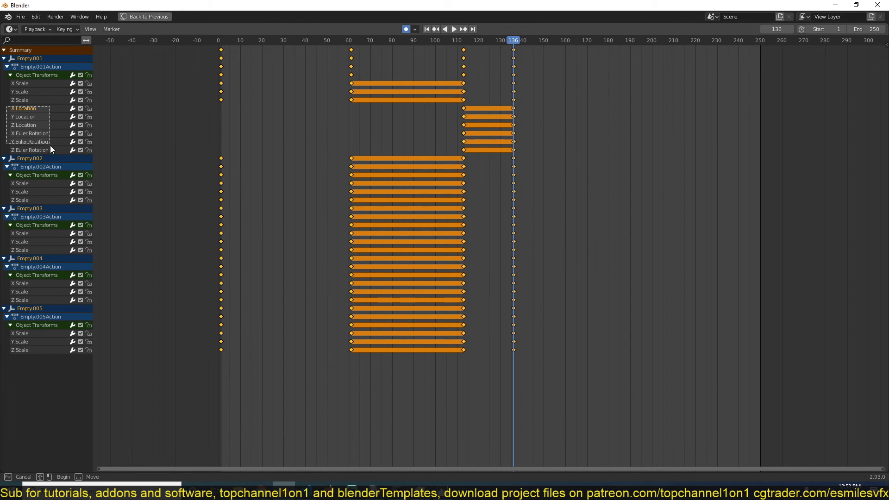
left_click_drag(51, 151, 51, 152)
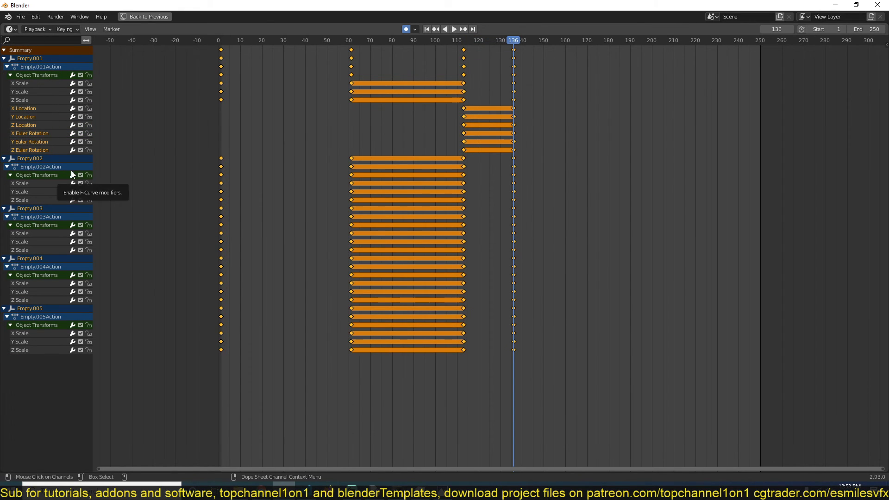
key("x")
key("ctrl+space")
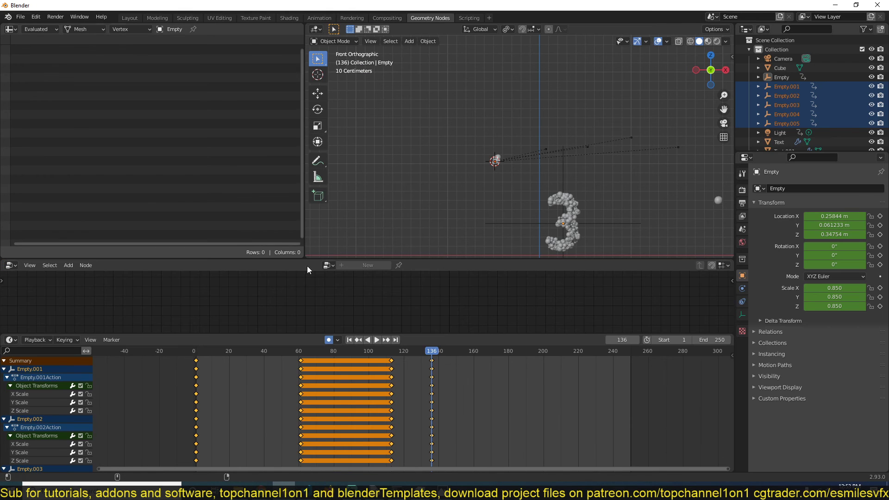
key("space")
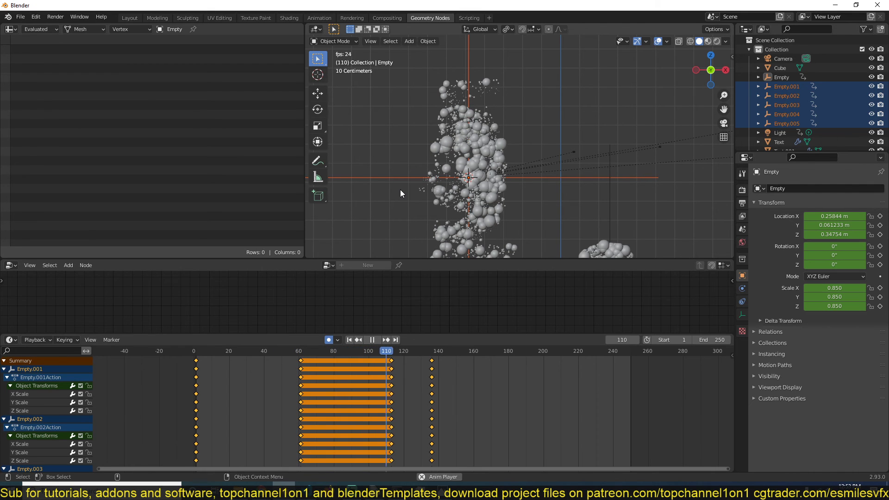
key("Escape")
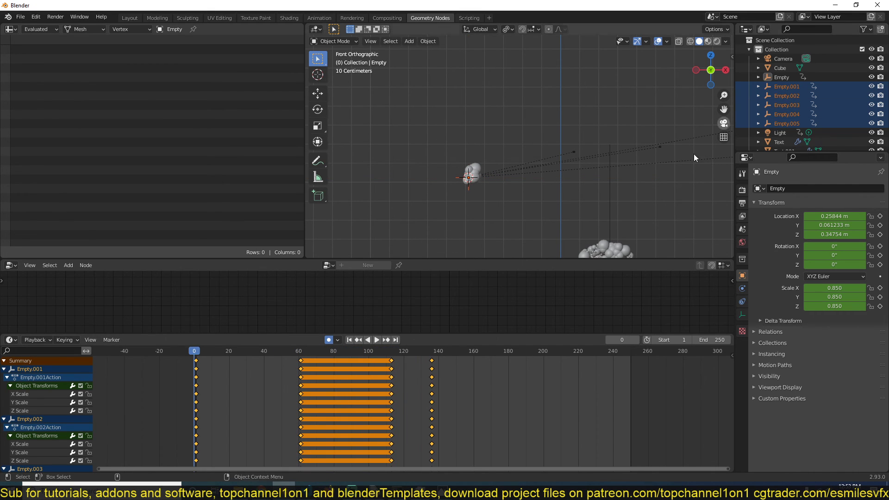
- Try shifting all of Empty.002's keyframes forward along the timeline and undo the shift
left_click(788, 87)
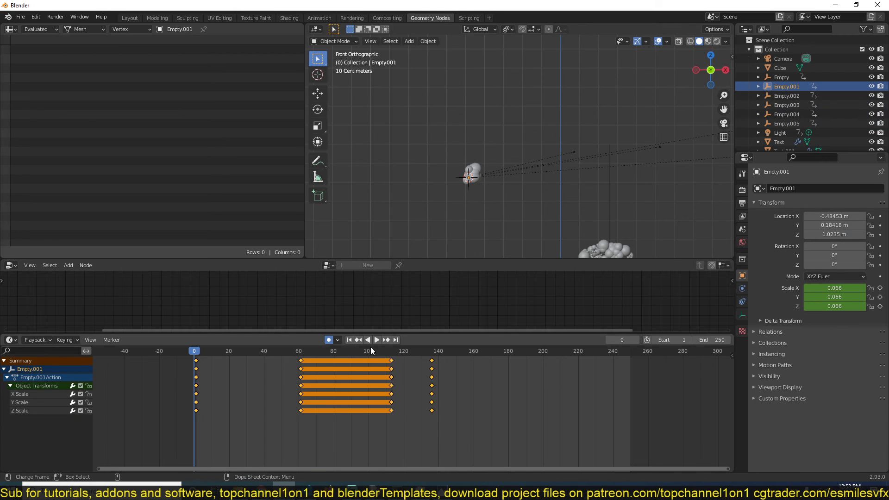
left_click(796, 96)
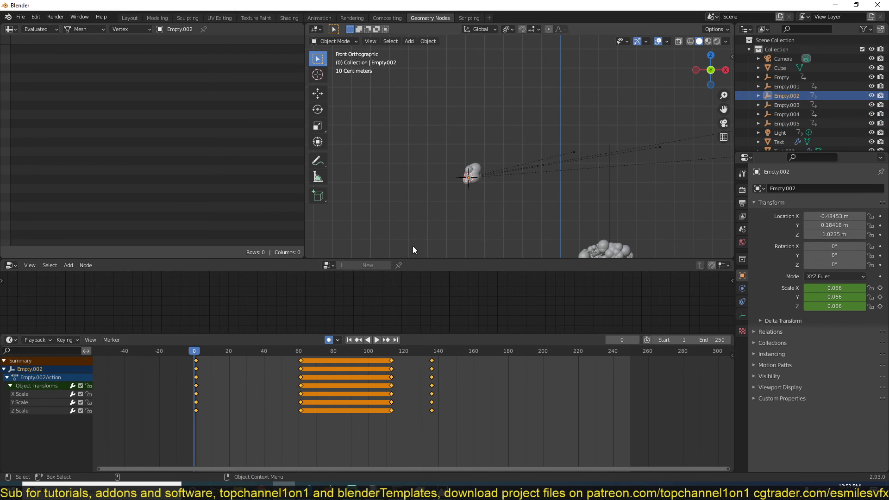
key("g")
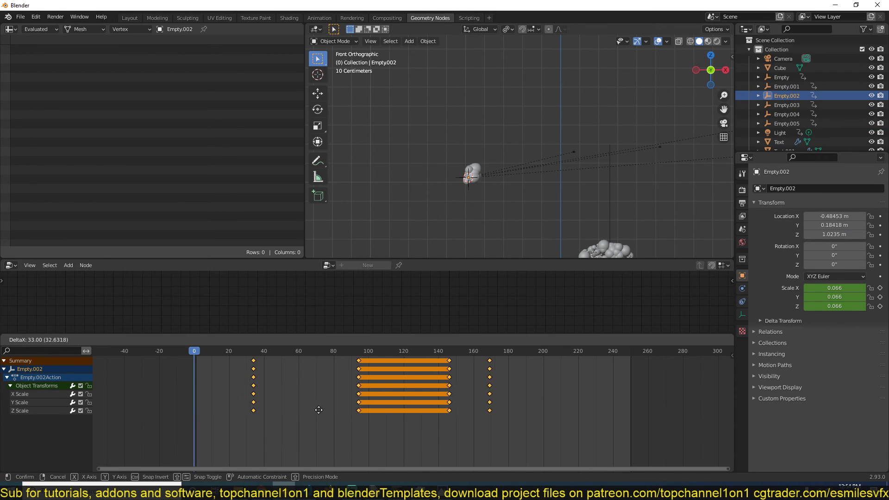
left_click(360, 407)
key("g")
left_click(428, 364)
key("ctrl+z")
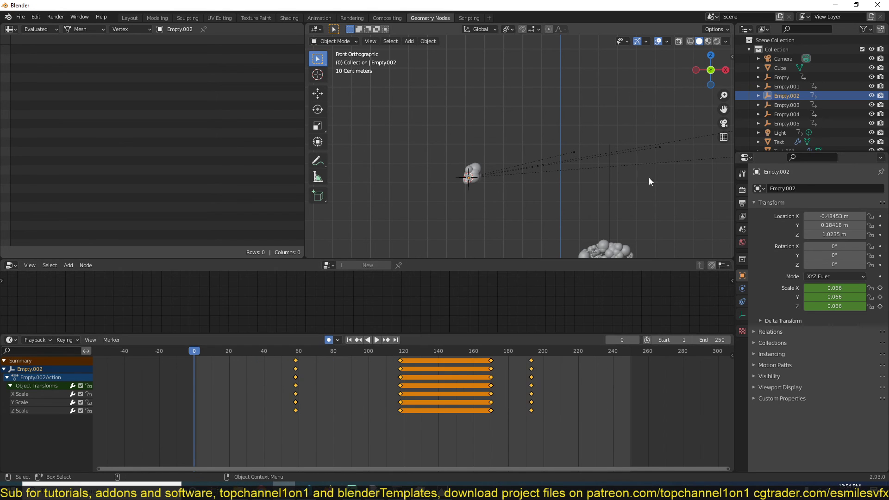
key("ctrl+z")
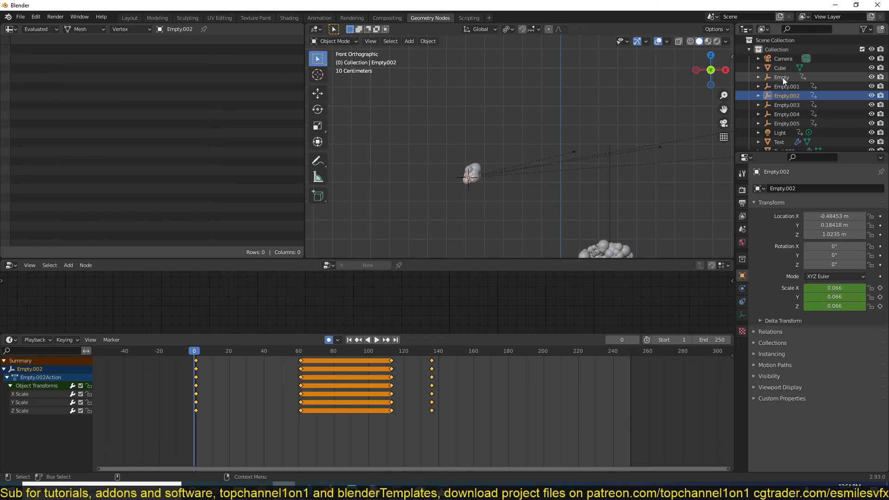
- Select Empty.001 through Empty.005 with the Light and move their frame 113 keyframes back to about frame 72
left_click(781, 77)
left_click(778, 88)
left_click(784, 131, "shift")
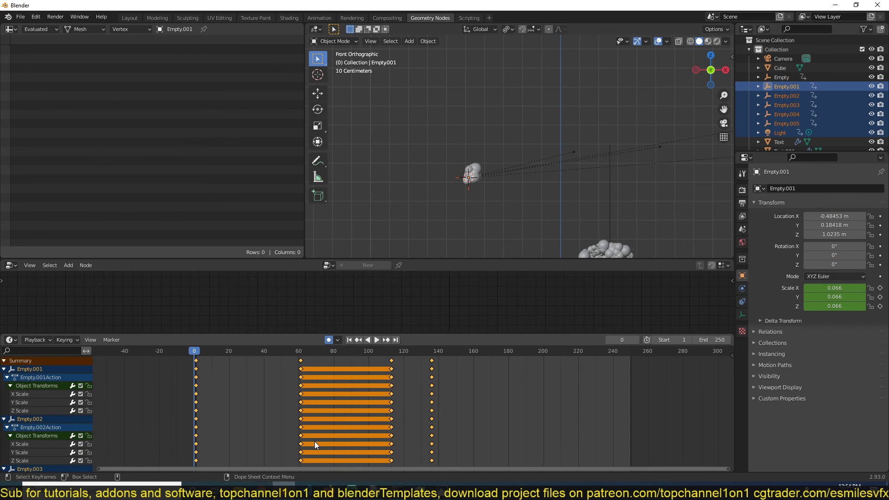
key("ctrl+space")
left_click_drag(435, 358, 500, 47)
key("g")
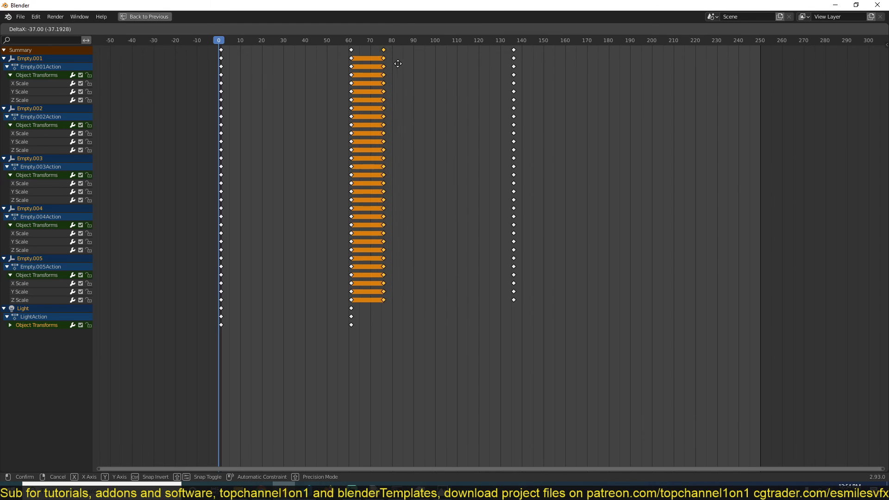
left_click(390, 63)
- Move the frame 136 keyframes of the Empties back to about frame 98 and play back the shortened animation
left_click_drag(480, 388, 602, 10)
key("g")
left_click(490, 84)
key("ctrl+space")
key("space")
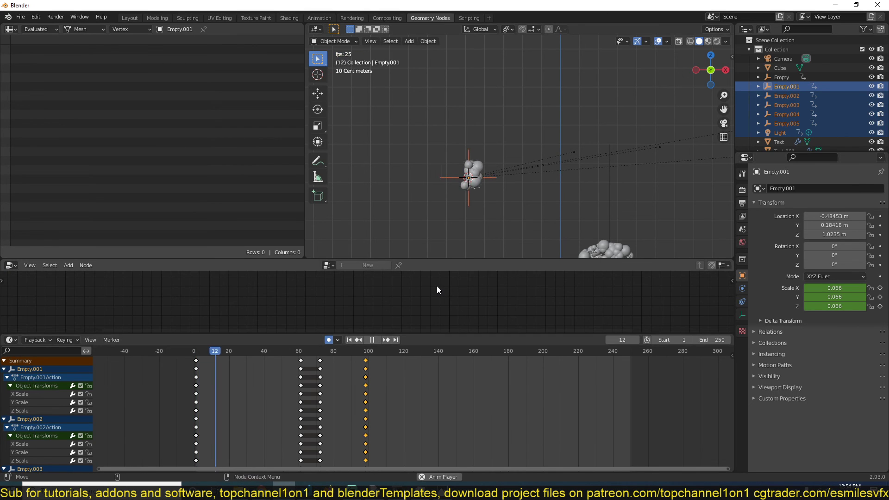
key("space")
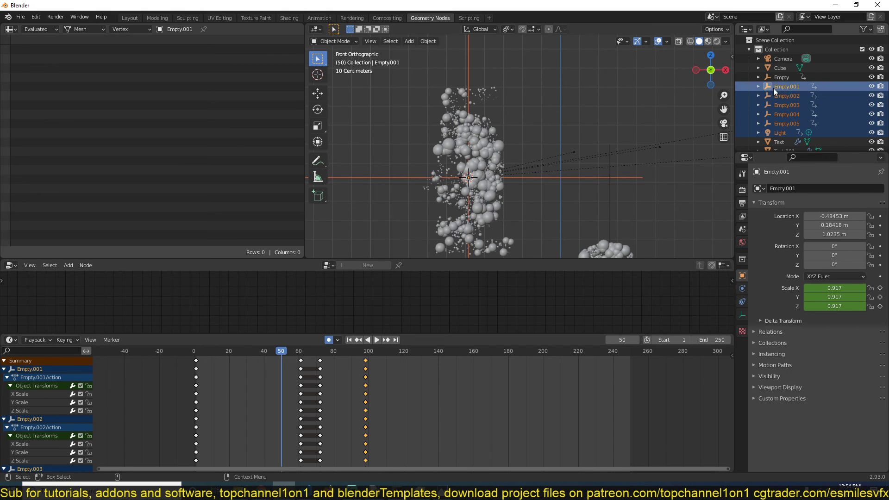
- Shift all of Empty.002's keyframes forward by about 60 frames
left_click(783, 77)
left_click(786, 87)
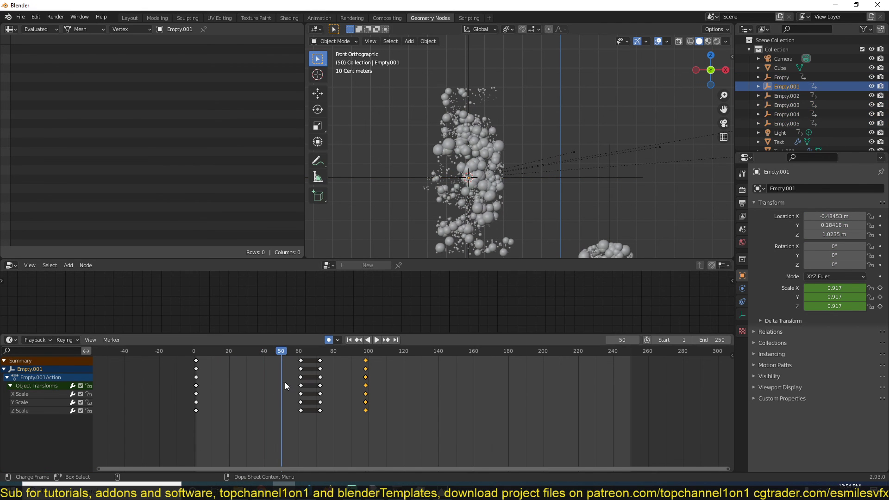
key("a")
key("g")
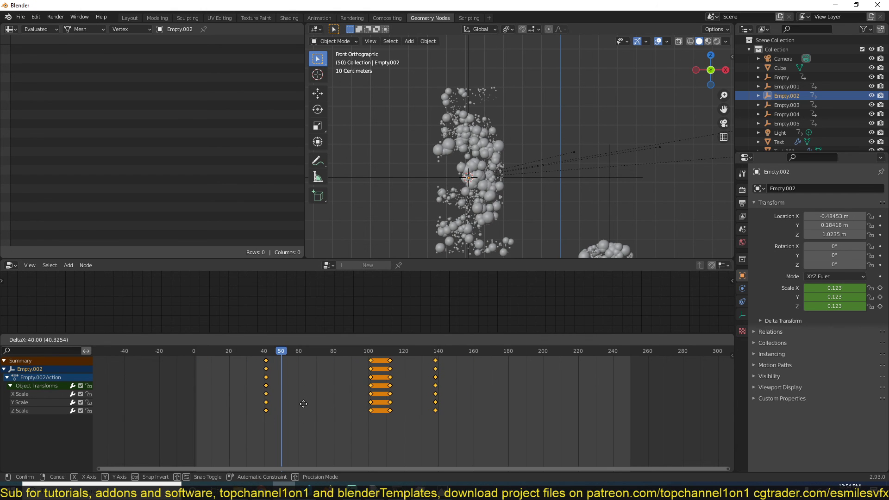
left_click(336, 404)
- Shift all of Empty.003's keyframes forward by about 100 frames
left_click(785, 104)
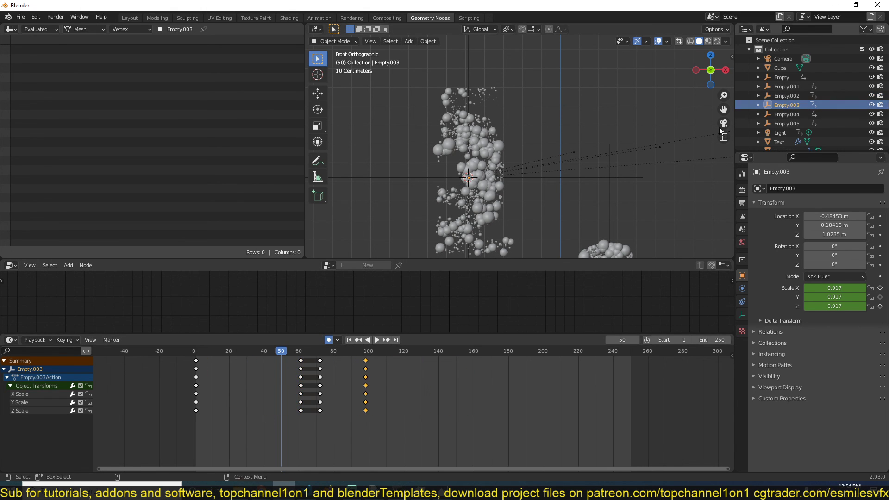
key("a")
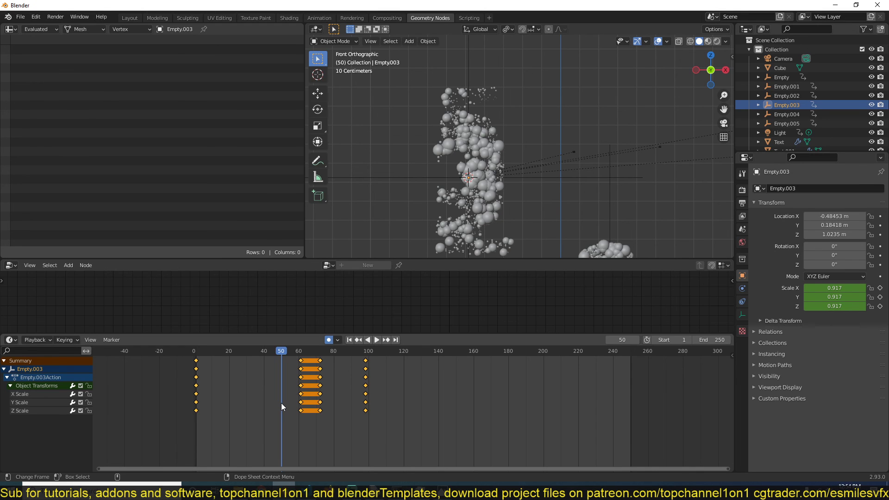
key("g")
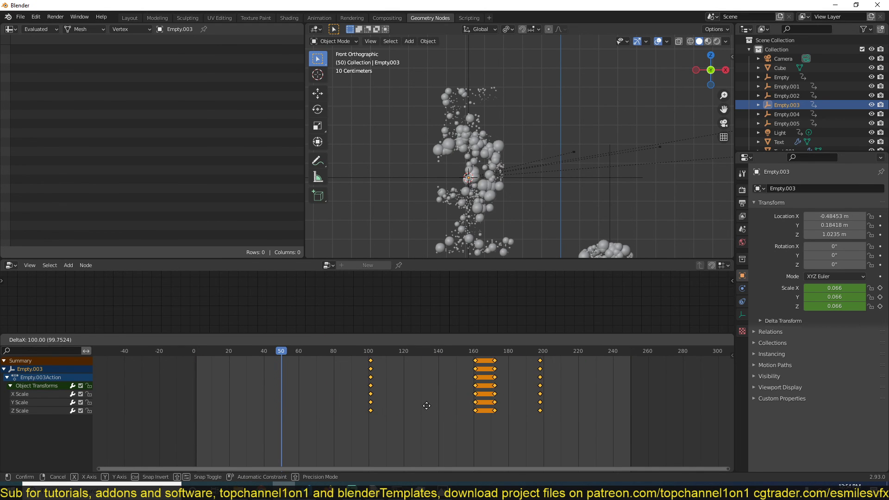
left_click(426, 407)
- Shift all of Empty.004's keyframes forward by about 165 frames
left_click(786, 114)
key("a")
key("g")
left_click(498, 406)
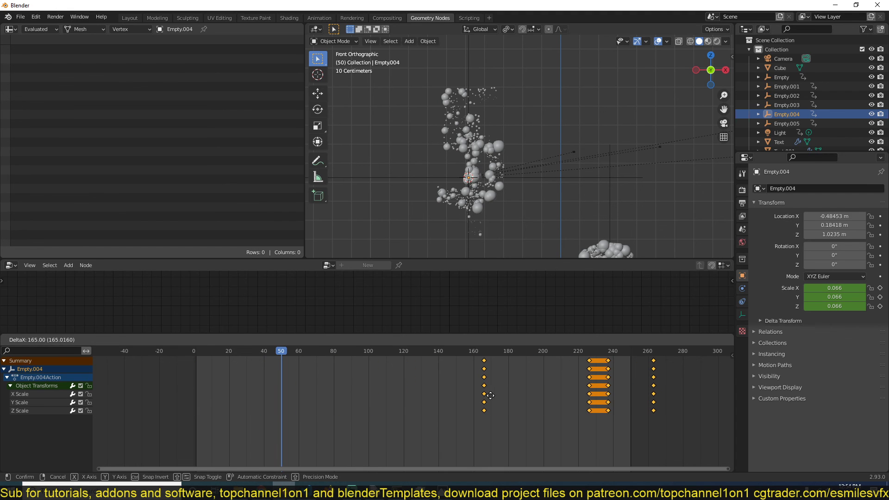
- Shift all of Empty.005's keyframes forward so the first one lands at about frame 259
left_click(789, 123)
key("a")
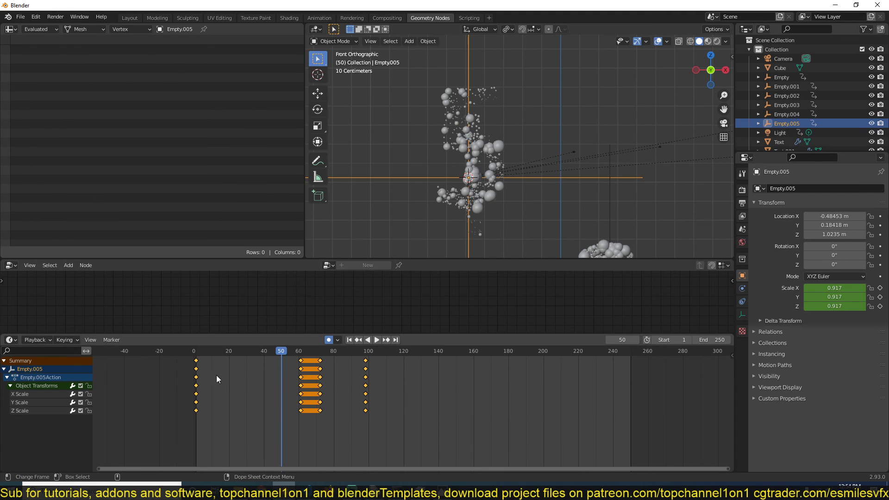
key("g")
left_click(659, 395)
left_click(658, 395)
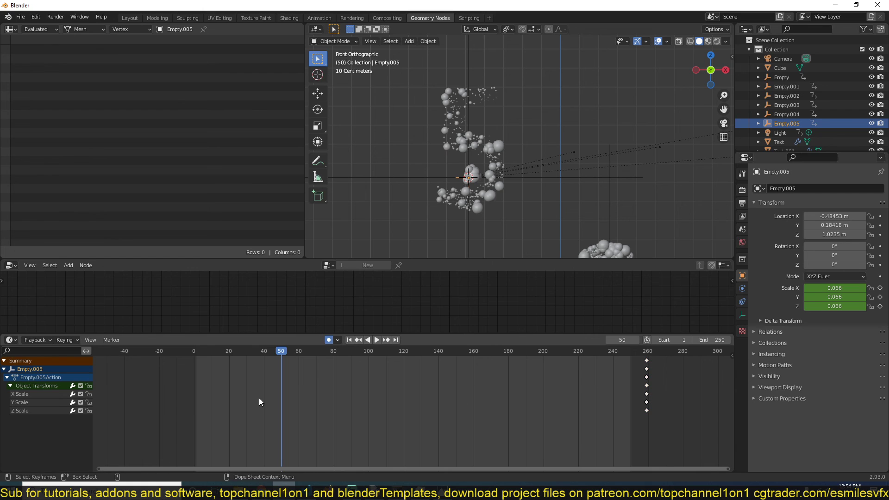
- Play the countdown animation, inspect the changing digits from an angle, and select the sphere-covered Text.001 object
right_click(176, 403, "shift")
key("space")
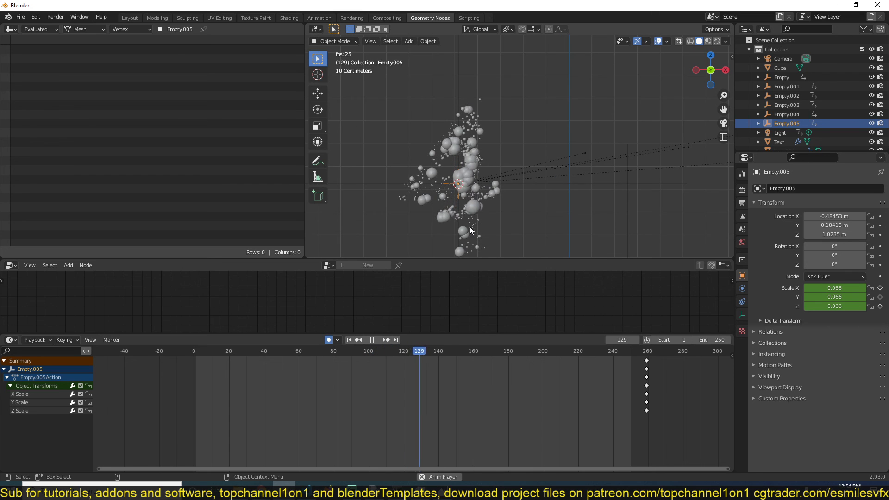
middle_click_drag(479, 221, 423, 227)
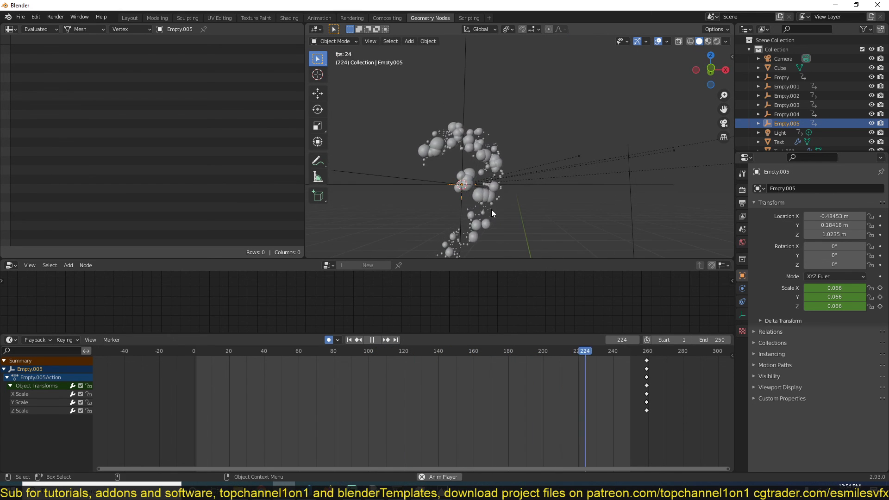
middle_click_drag(482, 215, 526, 183)
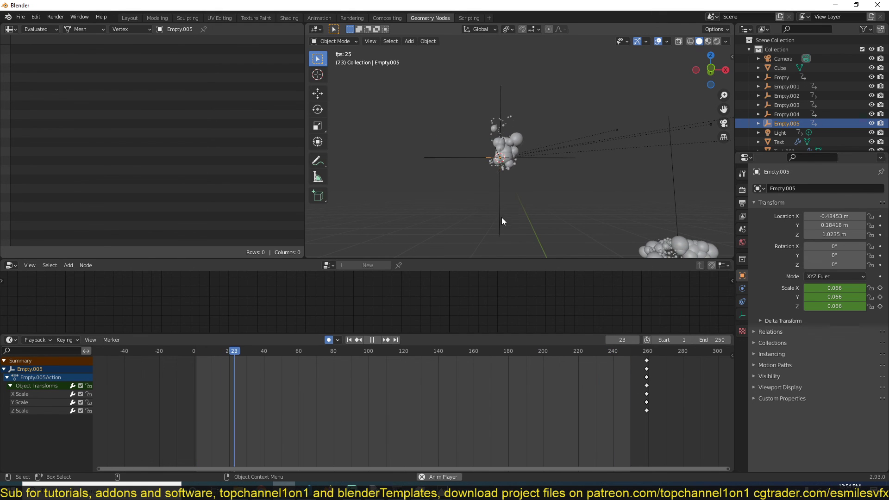
scroll(521, 195, "up", 2)
key("space")
left_click(523, 191)
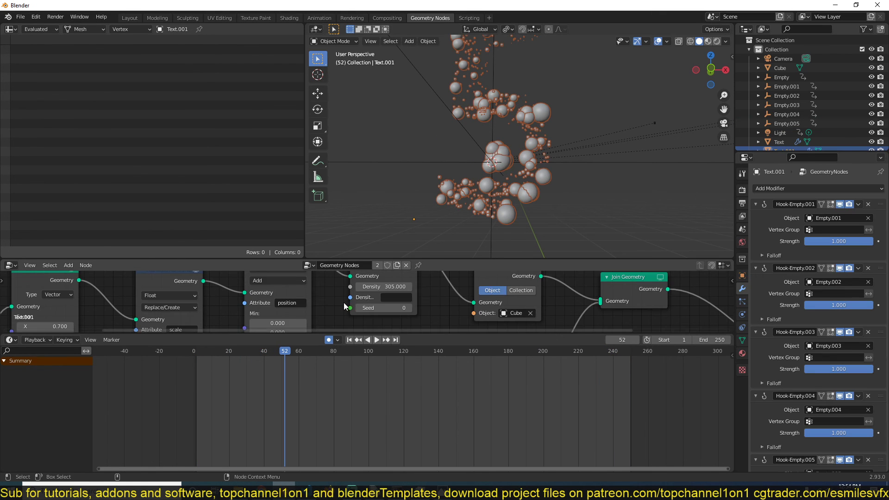
- Increase the Point Distribute density in Text.001's upper node branch and set the lower branch's density to about 2990
scroll(345, 301, "down", 3)
left_click_drag(384, 291, 392, 290)
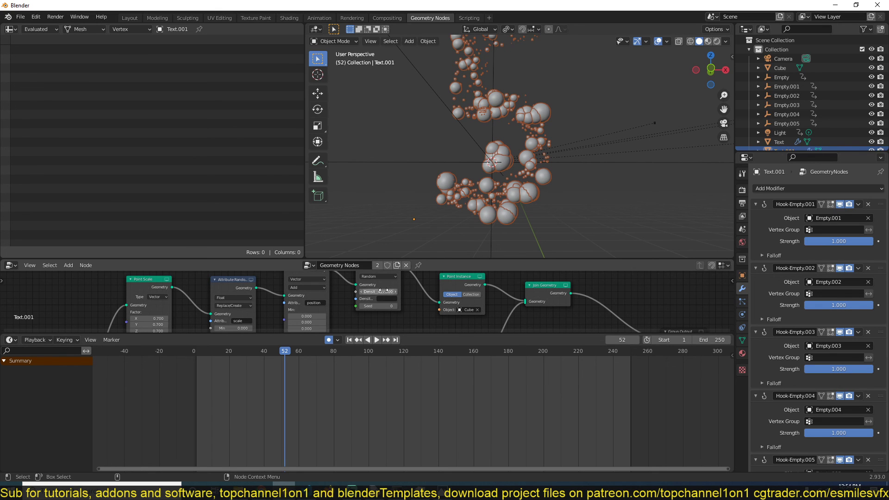
scroll(385, 308, "down", 3)
scroll(386, 313, "down", 3)
middle_click_drag(388, 320, 423, 286)
scroll(421, 290, "up", 3)
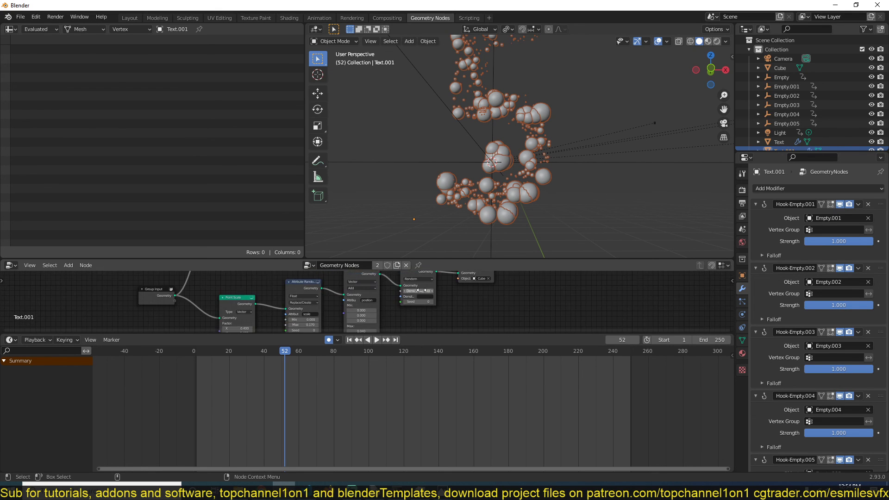
scroll(421, 291, "up", 2)
left_click_drag(418, 286, 421, 286)
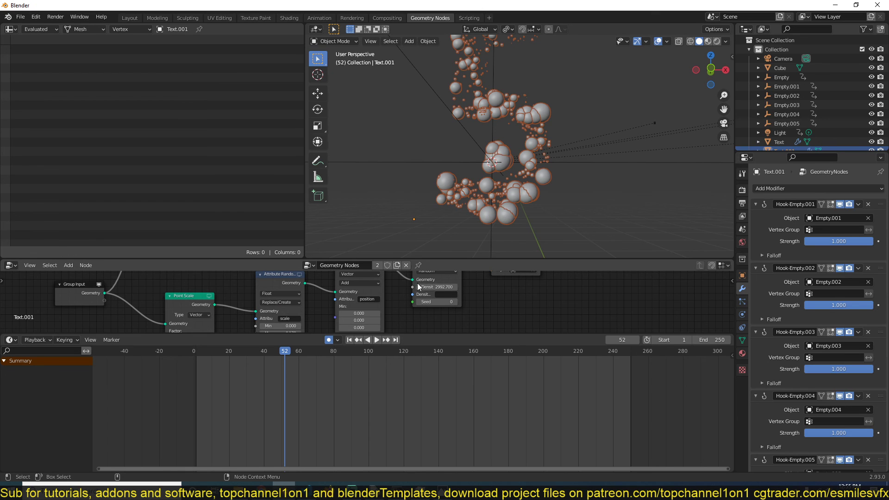
- Set the scale Max to 0.610 in the lower branch's Attribute Randomize node and deselect the text object
middle_click_drag(382, 298, 438, 267)
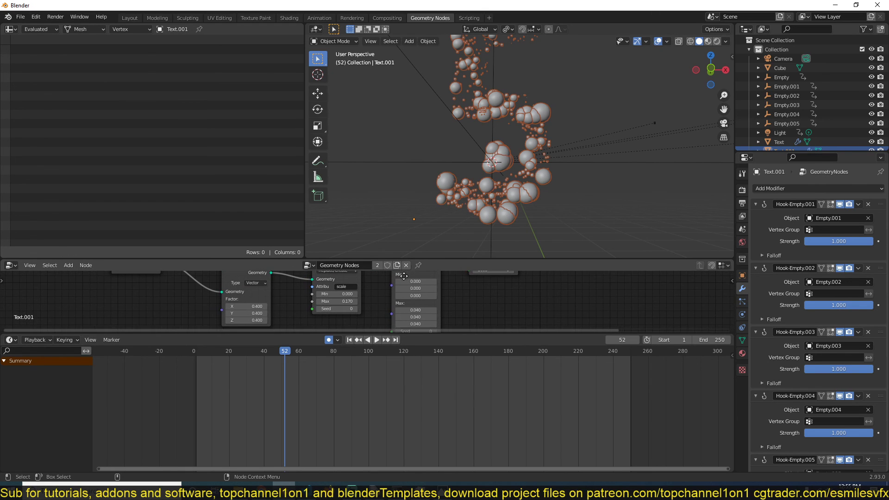
left_click_drag(337, 301, 358, 301)
left_click(567, 141)
- Play the countdown from the start while inspecting the spheres from different angles, stop playback, and switch to Streamlabs OBS
scroll(556, 139, "down", 4)
middle_click_drag(546, 131, 532, 144)
key("shift+Left")
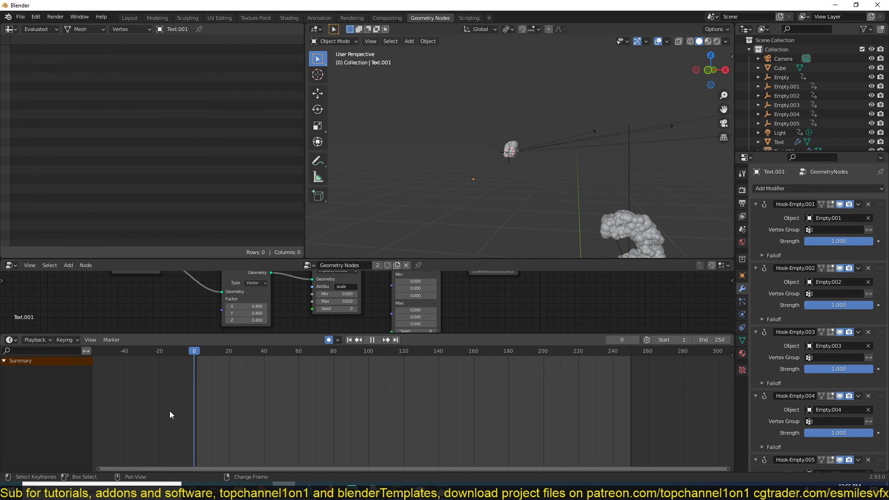
key("space")
middle_click_drag(510, 182, 448, 190)
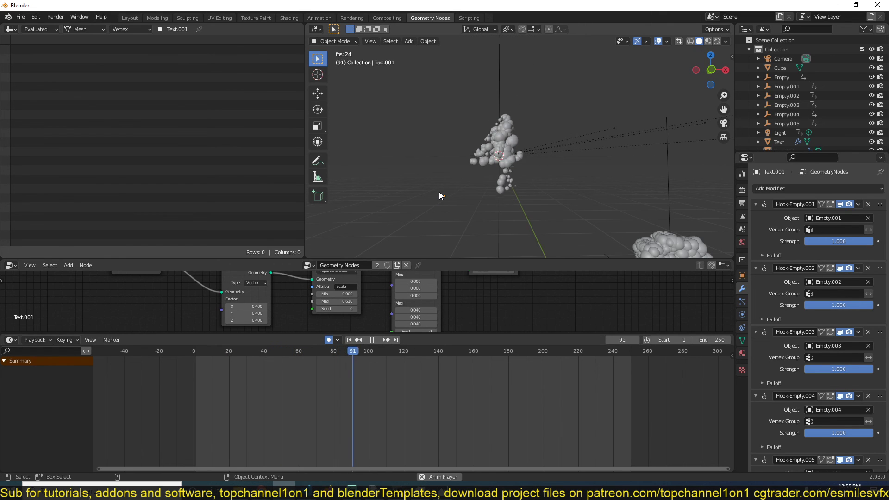
middle_click_drag(429, 194, 459, 196)
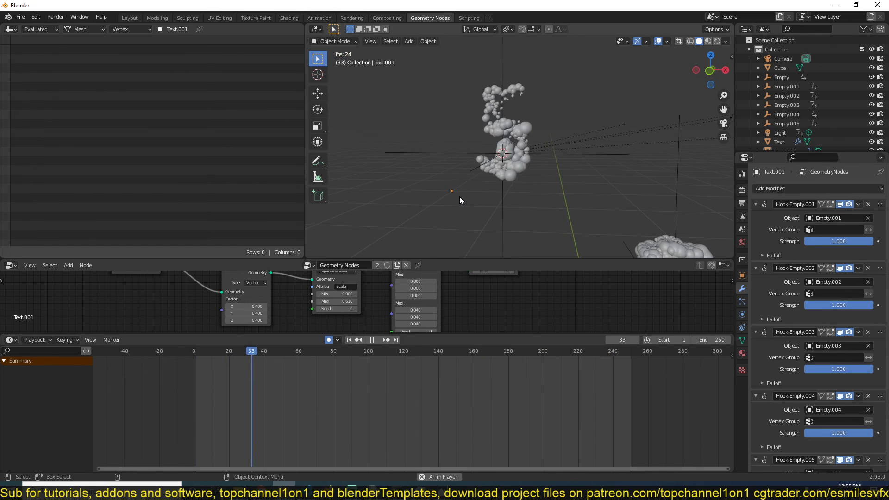
key("space")
left_click(352, 491)
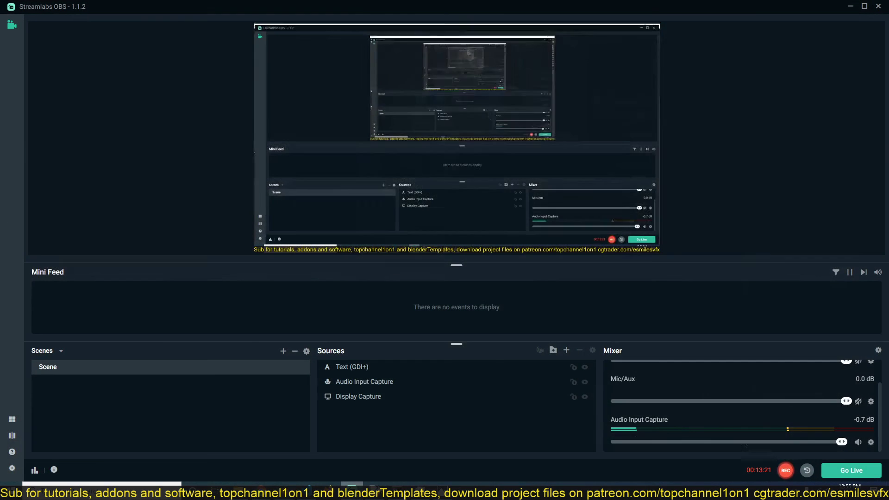